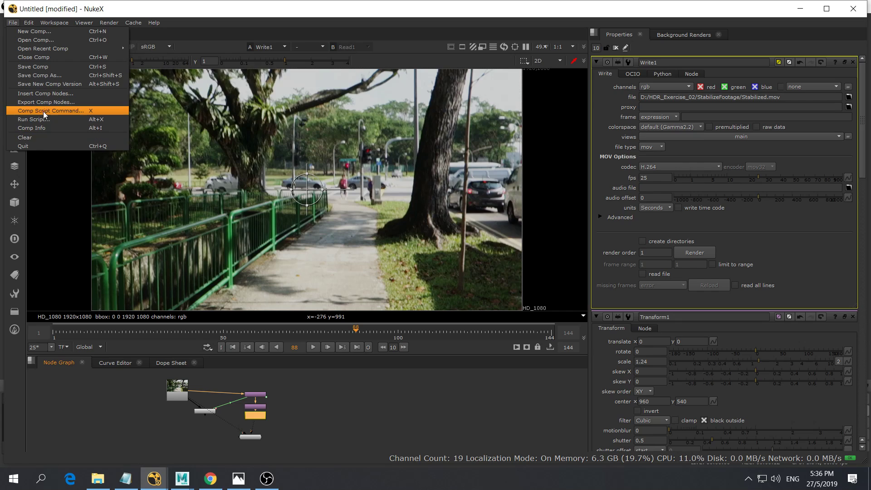
Close the current comp without saving its changes and enlarge the Node Graph area of the workspace
{"action": "left_click", "coordinate": [36, 57]}
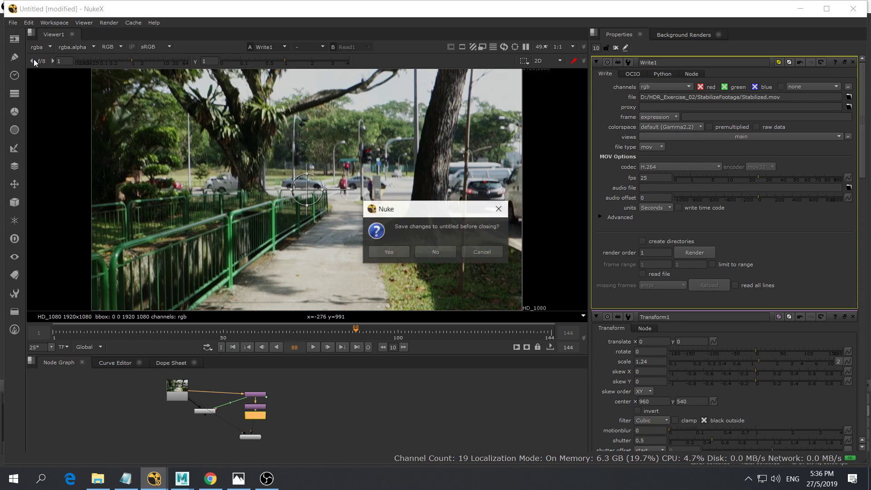
{"action": "left_click", "coordinate": [435, 253]}
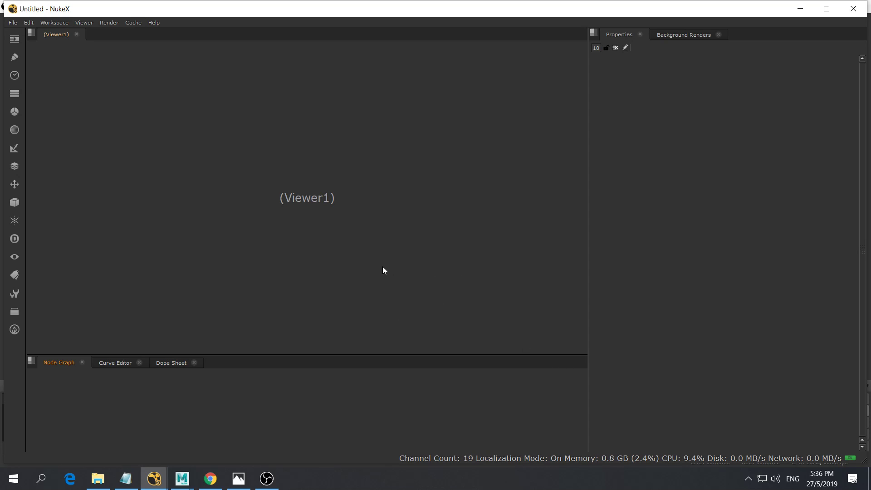
{"action": "left_click_drag", "start_coordinate": [412, 354], "coordinate": [408, 272]}
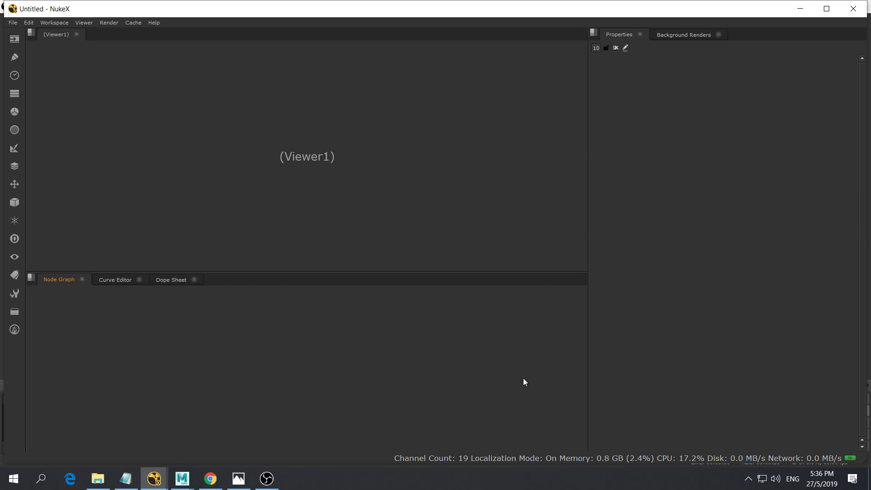
Minimise the open windows, launch the OSD hotkey display from the desktop and switch back to NukeX
{"action": "left_click", "coordinate": [801, 8]}
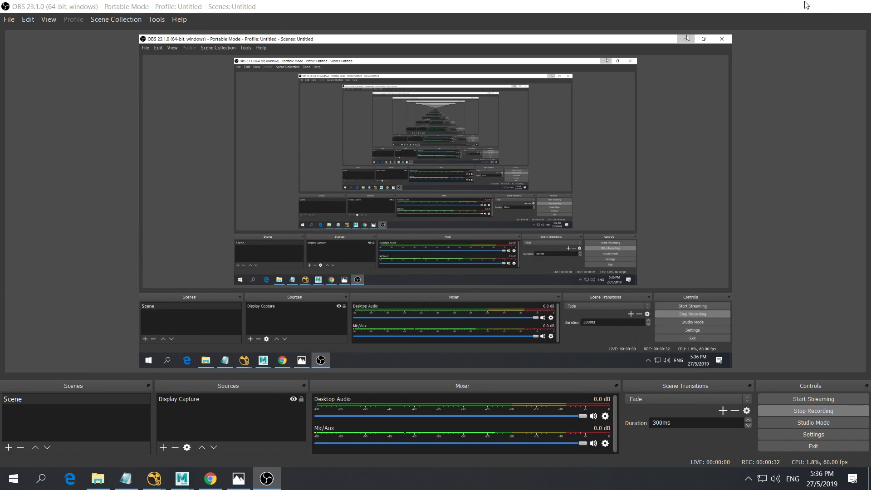
{"action": "left_click", "coordinate": [804, 6]}
{"action": "double_click", "coordinate": [458, 18]}
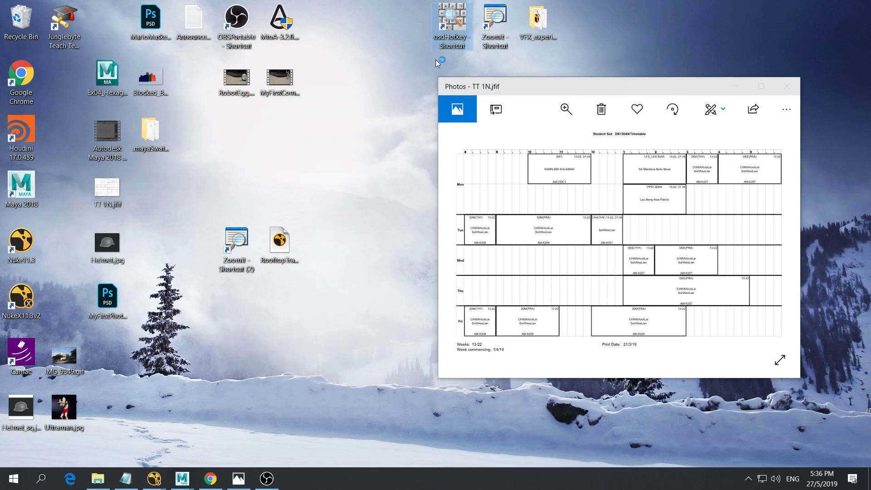
{"action": "left_click_drag", "start_coordinate": [710, 387], "coordinate": [511, 77]}
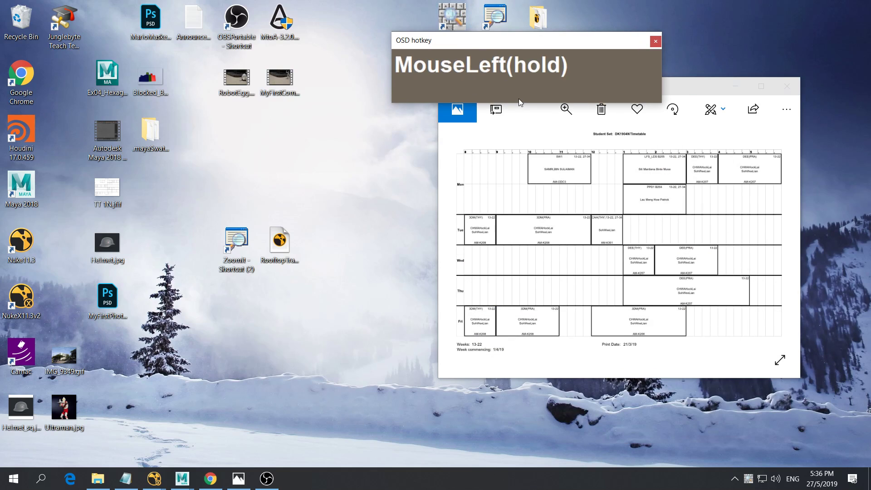
{"action": "left_click", "coordinate": [154, 479]}
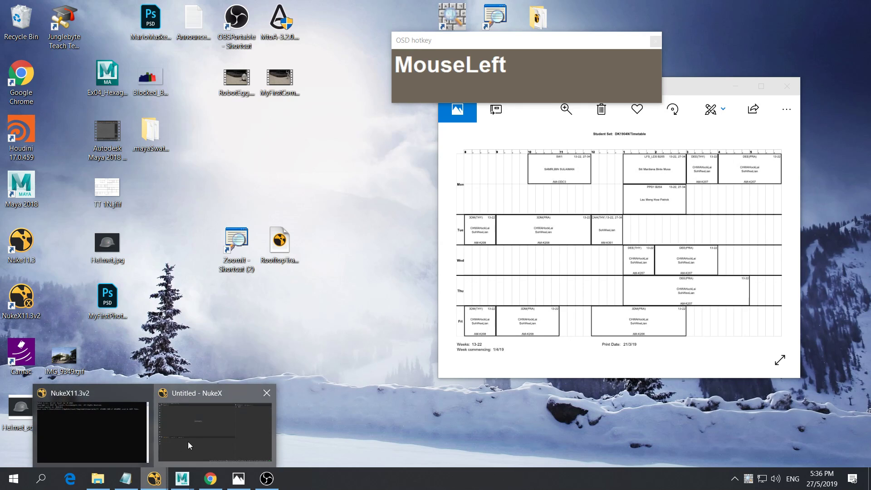
{"action": "left_click", "coordinate": [188, 442]}
Set the project's full size format to HD_1080 1920x1080 and its frame rate to 25 fps
{"action": "key", "text": "s"}
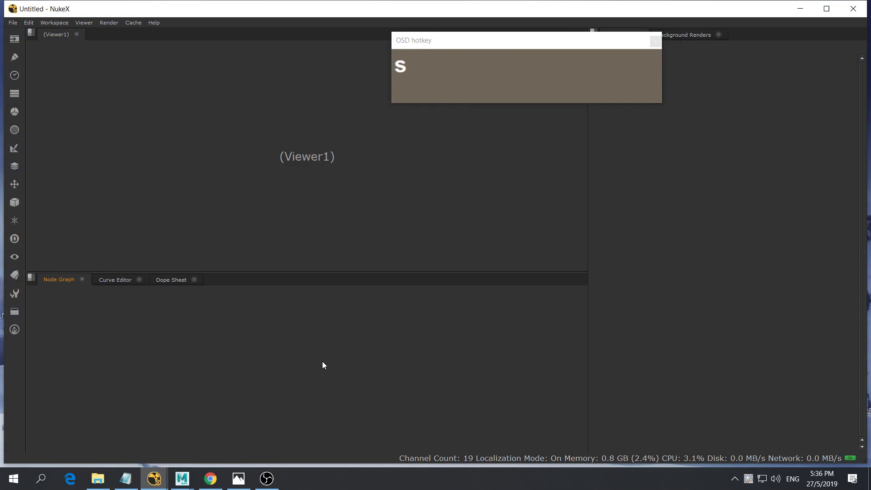
{"action": "left_click_drag", "start_coordinate": [559, 41], "coordinate": [356, 321]}
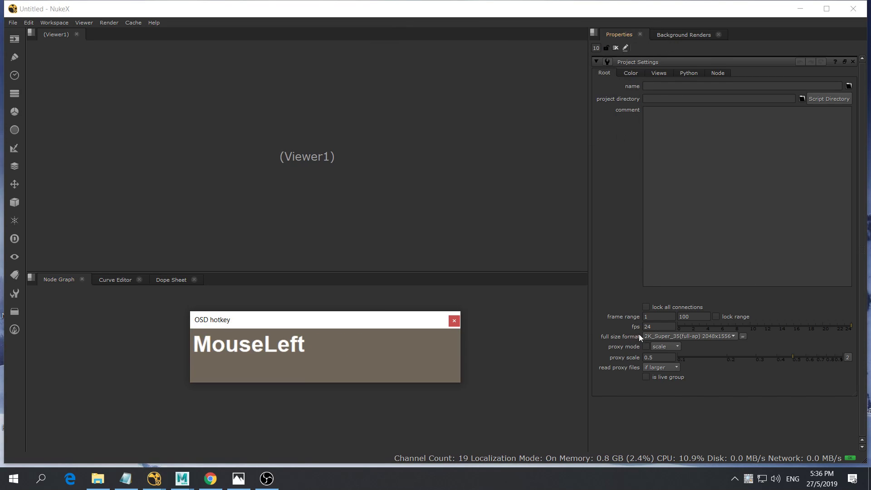
{"action": "left_click", "coordinate": [662, 337]}
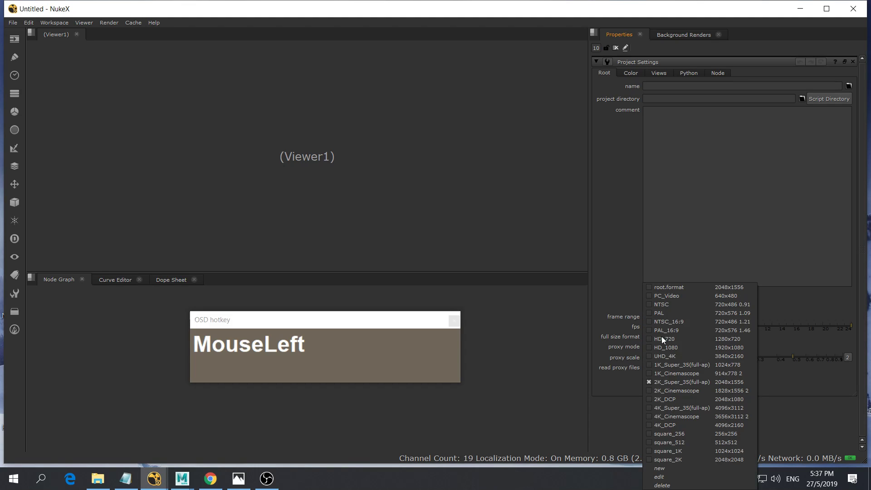
{"action": "left_click", "coordinate": [660, 344]}
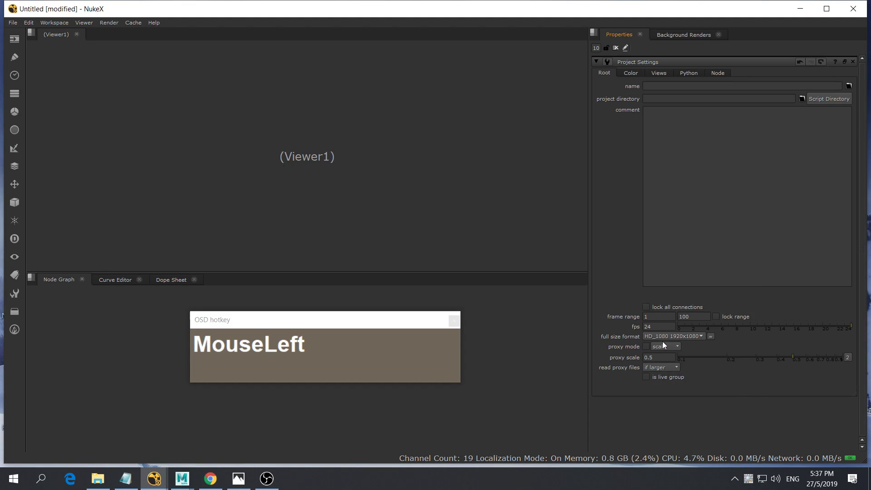
{"action": "left_click", "coordinate": [658, 327]}
{"action": "type", "text": "25"}
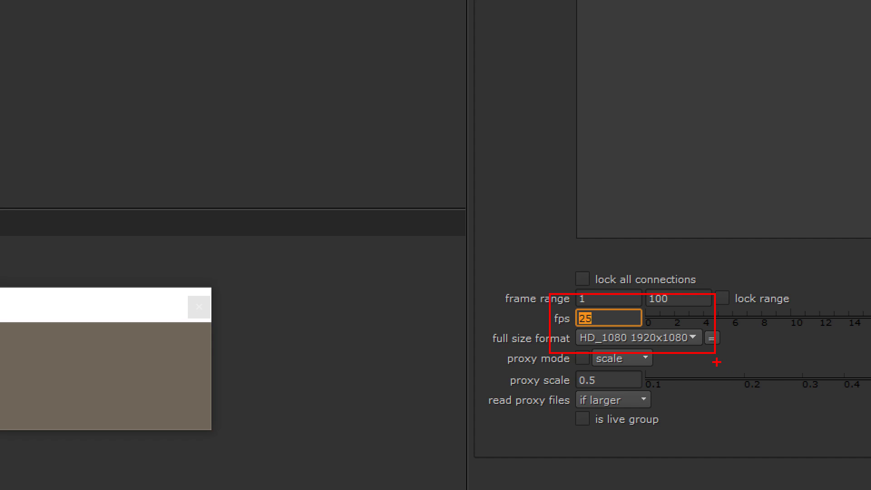
{"action": "key", "text": "Escape"}
{"action": "left_click_drag", "start_coordinate": [5, 306], "coordinate": [609, 121]}
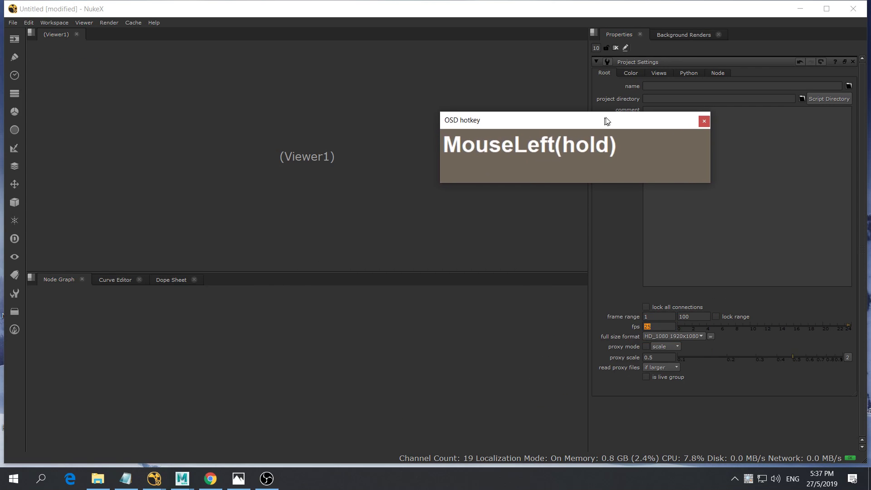
Create a viewer for the empty comp and fit the HD_1080 frame to the viewer's height
{"action": "left_click", "coordinate": [316, 338]}
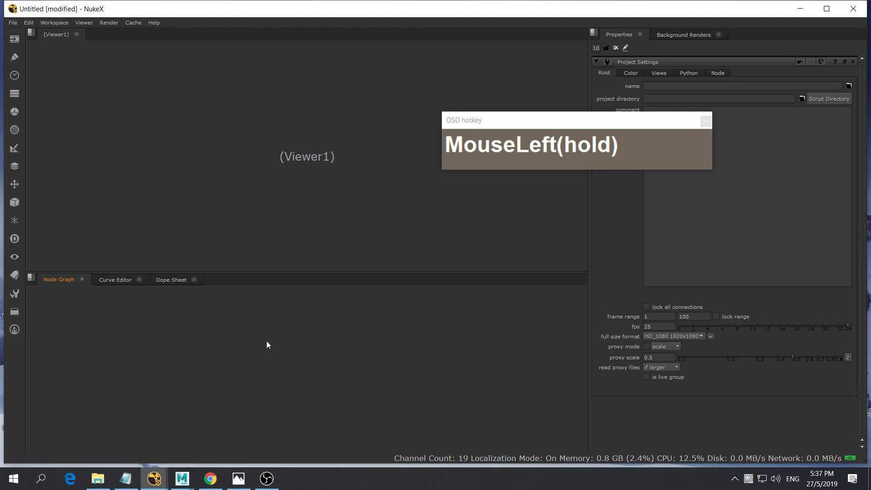
{"action": "left_click", "coordinate": [326, 223]}
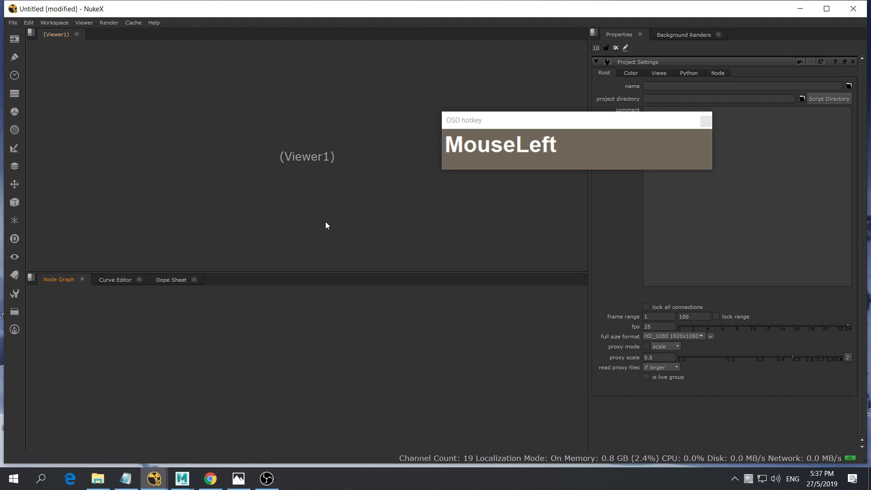
{"action": "left_click", "coordinate": [294, 224]}
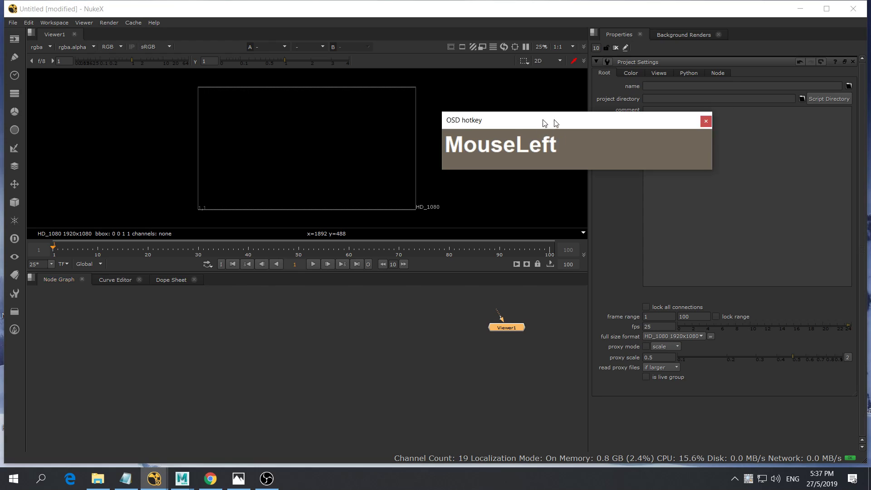
{"action": "left_click_drag", "start_coordinate": [551, 121], "coordinate": [663, 107]}
{"action": "scroll", "coordinate": [421, 180], "scroll_direction": "up", "scroll_amount": 2}
{"action": "scroll", "coordinate": [422, 181], "scroll_direction": "down", "scroll_amount": 2}
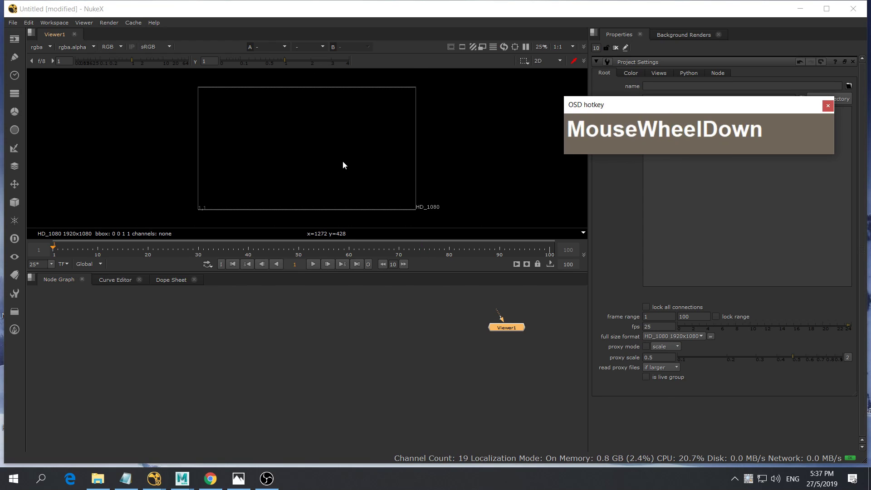
{"action": "key", "text": "h"}
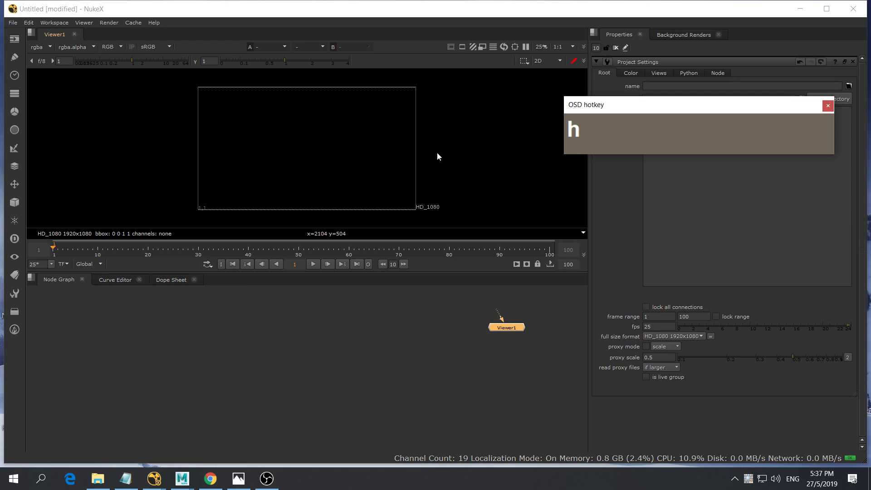
{"action": "left_click", "coordinate": [438, 154]}
{"action": "key", "text": "h"}
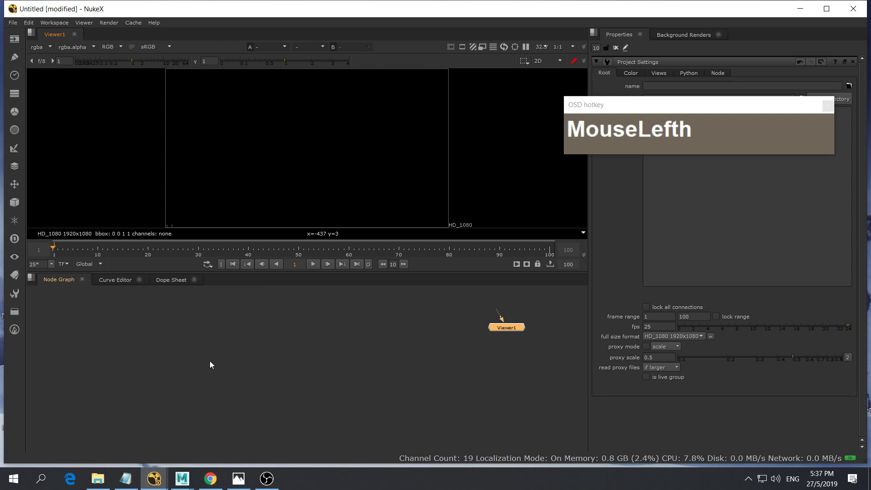
Load the Stabilize####.png 1-144 sequence with a Read node and connect it to the viewer
{"action": "left_click", "coordinate": [226, 335]}
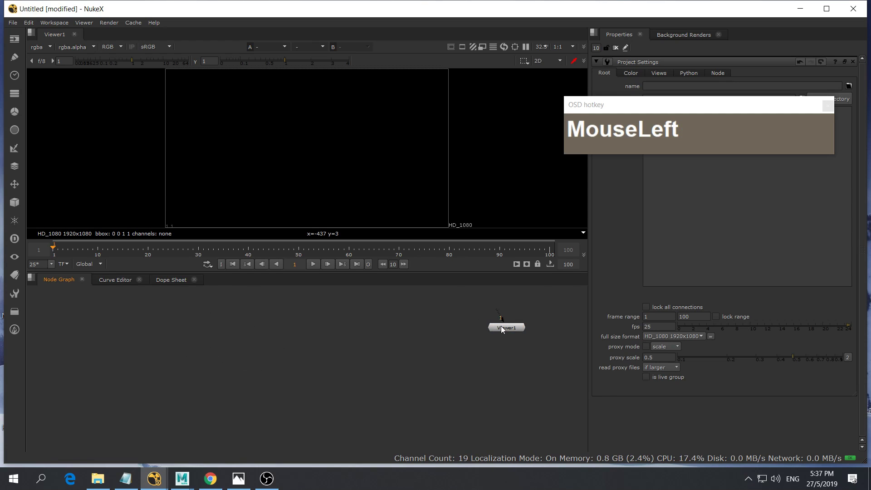
{"action": "left_click_drag", "start_coordinate": [502, 330], "coordinate": [254, 393]}
{"action": "key", "text": "r"}
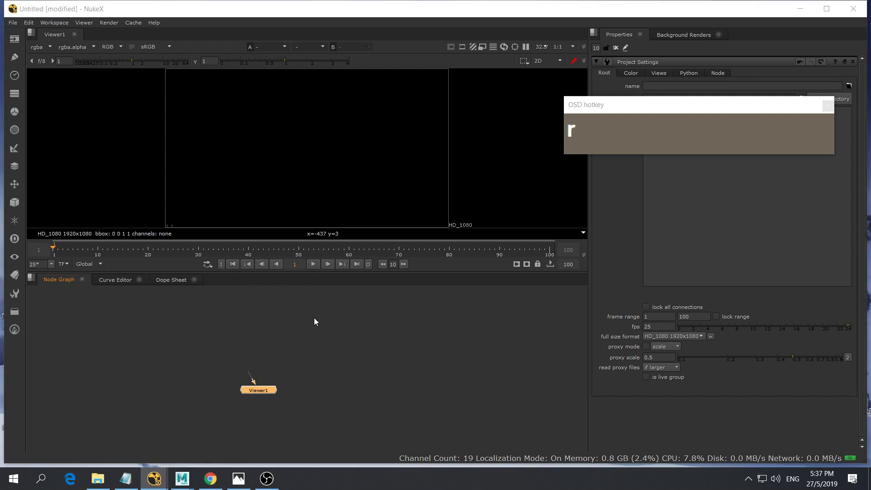
{"action": "left_click", "coordinate": [380, 196]}
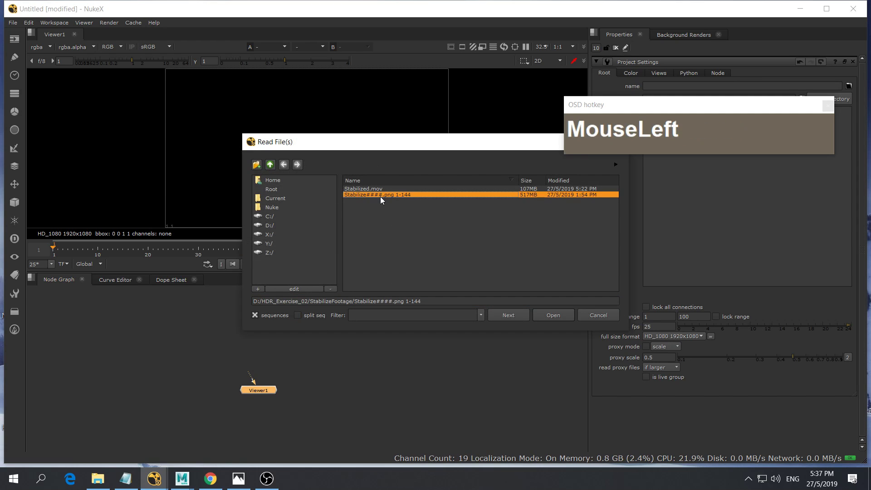
{"action": "left_click", "coordinate": [501, 313]}
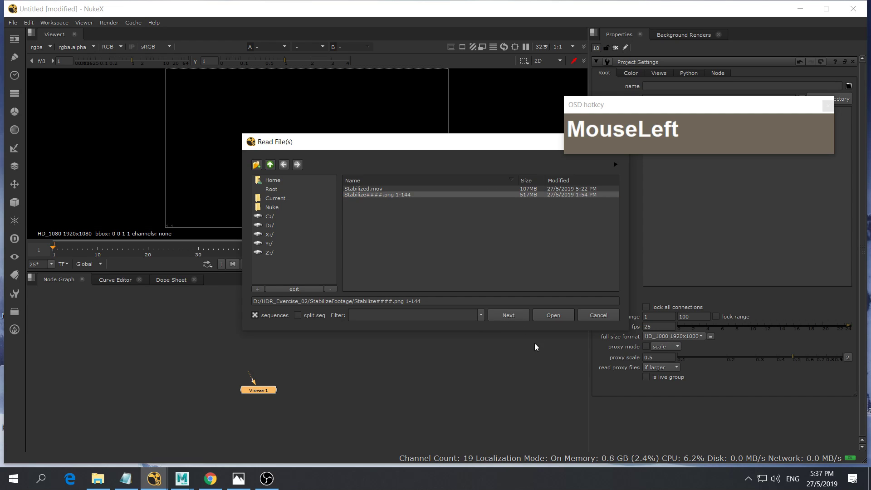
{"action": "left_click", "coordinate": [551, 319]}
{"action": "left_click_drag", "start_coordinate": [260, 391], "coordinate": [277, 338]}
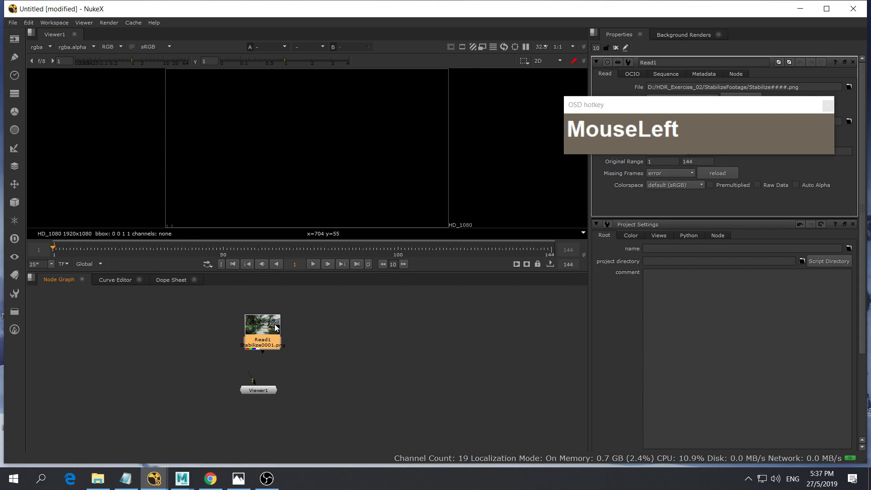
{"action": "key", "text": "1"}
Scrub the footage to frame 139, enlarge the viewer area and examine the tree branches and background up close
{"action": "left_click_drag", "start_coordinate": [55, 250], "coordinate": [534, 248]}
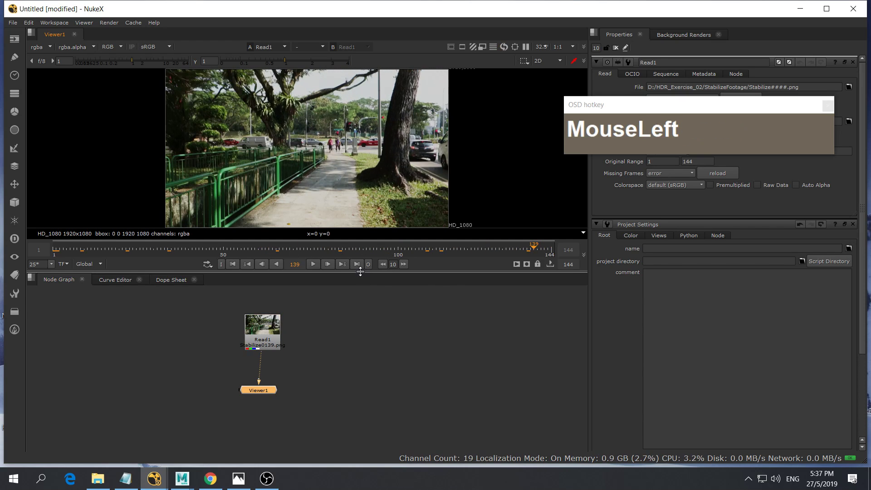
{"action": "left_click_drag", "start_coordinate": [360, 274], "coordinate": [360, 320]}
{"action": "scroll", "coordinate": [321, 113], "scroll_direction": "up", "scroll_amount": 4}
{"action": "scroll", "coordinate": [322, 116], "scroll_direction": "down", "scroll_amount": 2}
{"action": "left_click_drag", "start_coordinate": [323, 117], "coordinate": [296, 162]}
{"action": "scroll", "coordinate": [353, 120], "scroll_direction": "up", "scroll_amount": 8}
{"action": "middle_click", "coordinate": [279, 165]}
{"action": "scroll", "coordinate": [333, 116], "scroll_direction": "up", "scroll_amount": 4}
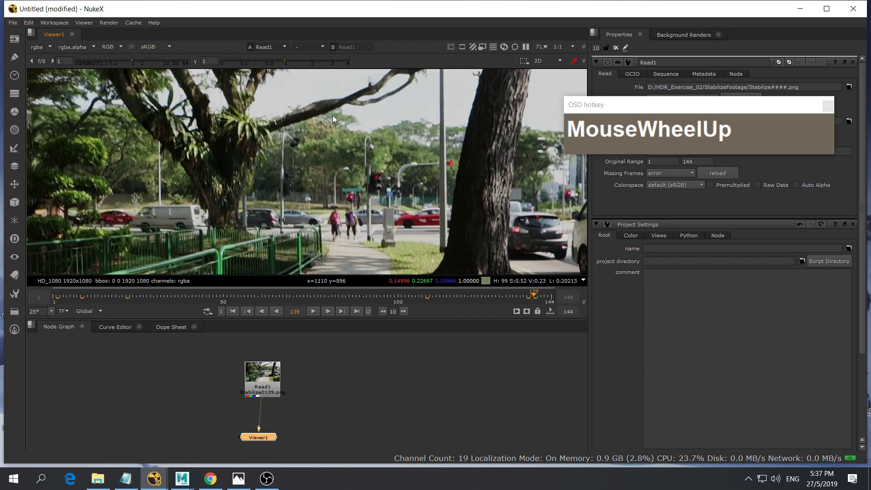
{"action": "left_click_drag", "start_coordinate": [333, 115], "coordinate": [302, 182]}
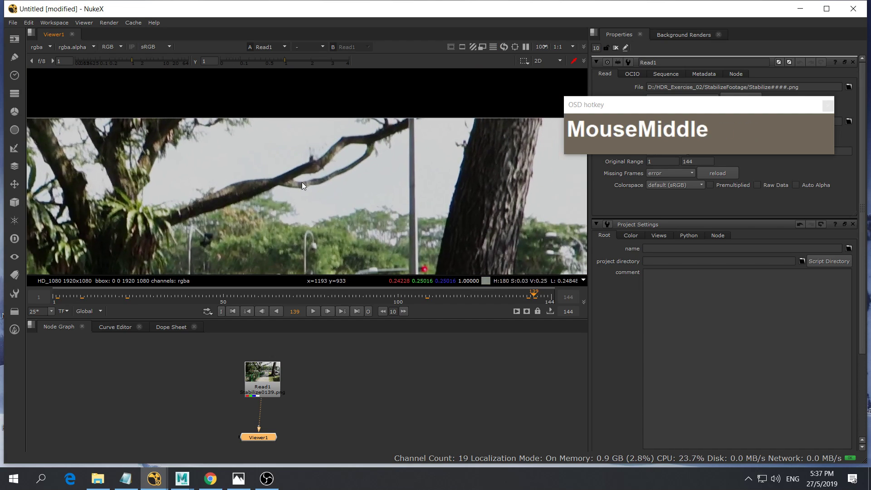
{"action": "scroll", "coordinate": [310, 159], "scroll_direction": "down", "scroll_amount": 4}
{"action": "middle_click", "coordinate": [321, 158]}
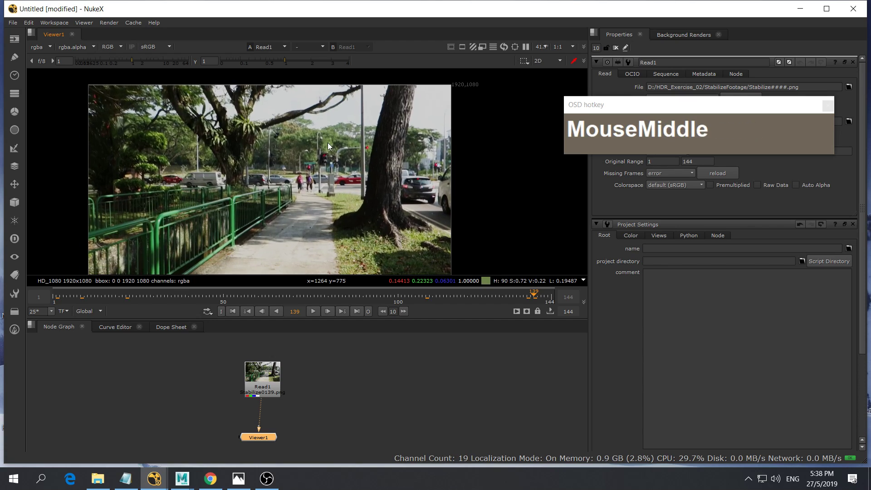
Add a Tracker node between the Read node and the viewer, and space the nodes out neatly
{"action": "left_click_drag", "start_coordinate": [263, 378], "coordinate": [239, 374]}
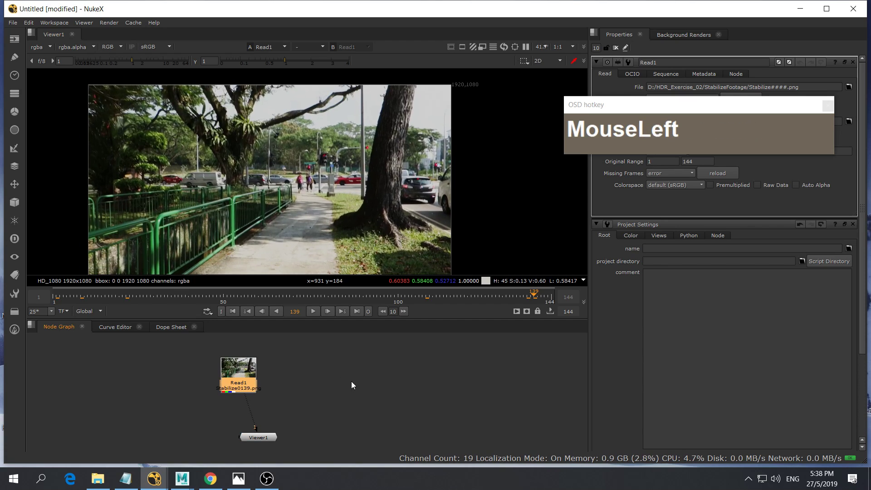
{"action": "key", "text": "Tab"}
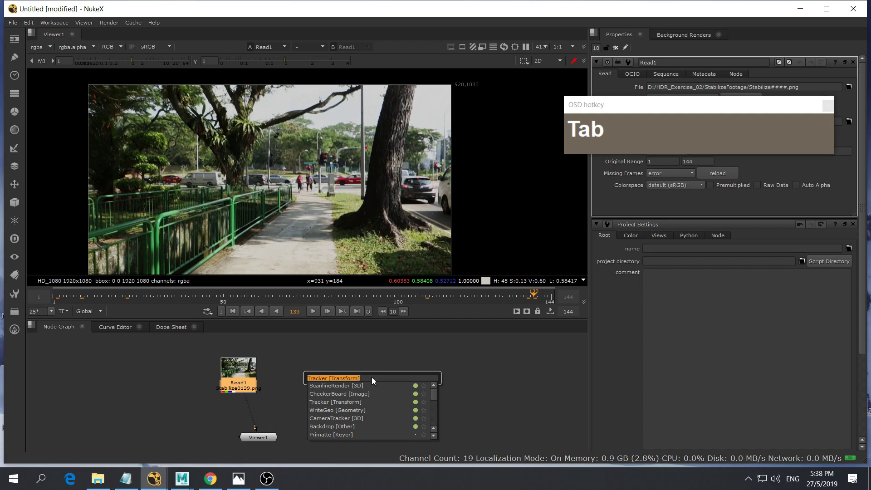
{"action": "left_click", "coordinate": [346, 378]}
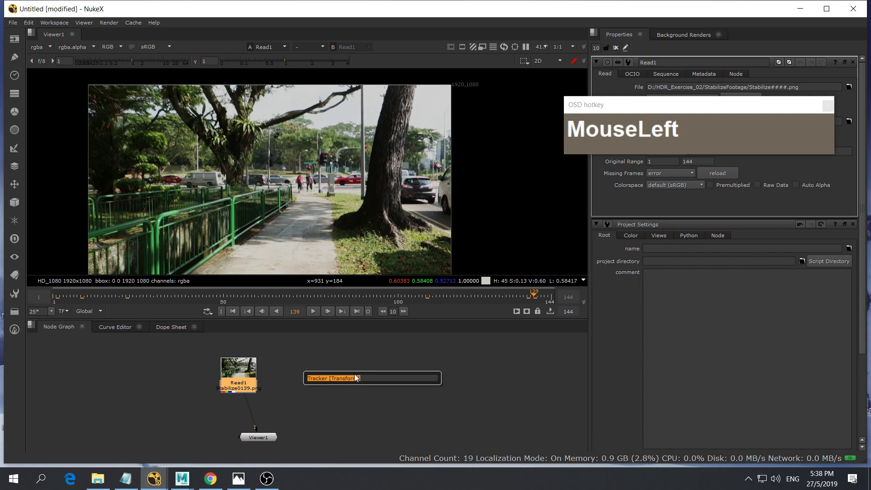
{"action": "key", "text": "Return"}
{"action": "left_click_drag", "start_coordinate": [236, 405], "coordinate": [319, 405]}
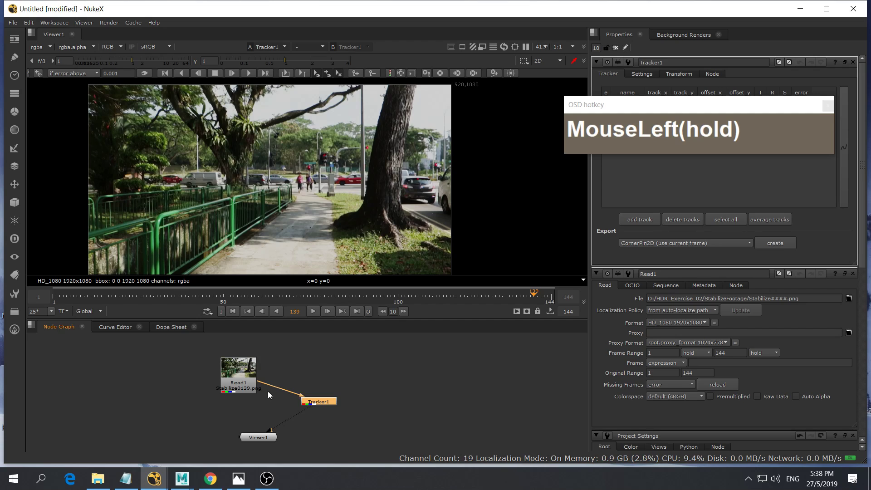
{"action": "left_click_drag", "start_coordinate": [252, 381], "coordinate": [240, 377]}
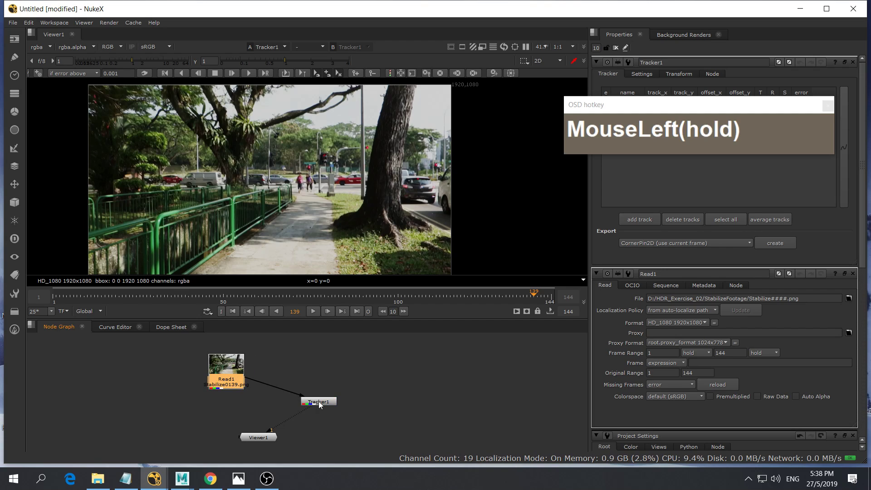
{"action": "left_click_drag", "start_coordinate": [326, 402], "coordinate": [324, 383]}
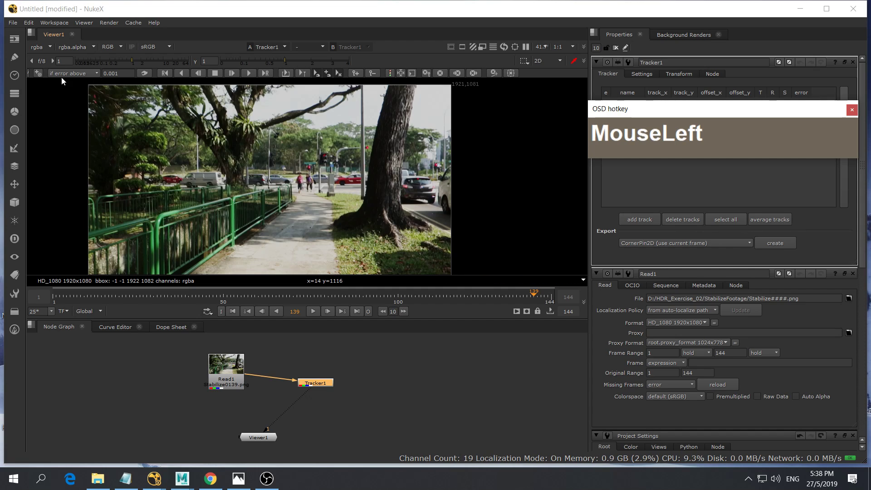
{"action": "left_click", "coordinate": [38, 73]}
{"action": "left_click", "coordinate": [37, 72]}
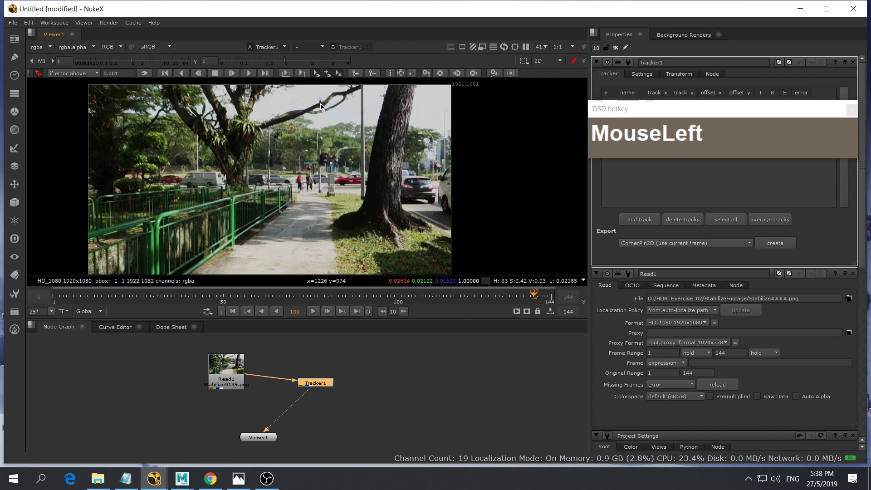
{"action": "left_click_drag", "start_coordinate": [321, 106], "coordinate": [321, 102]}
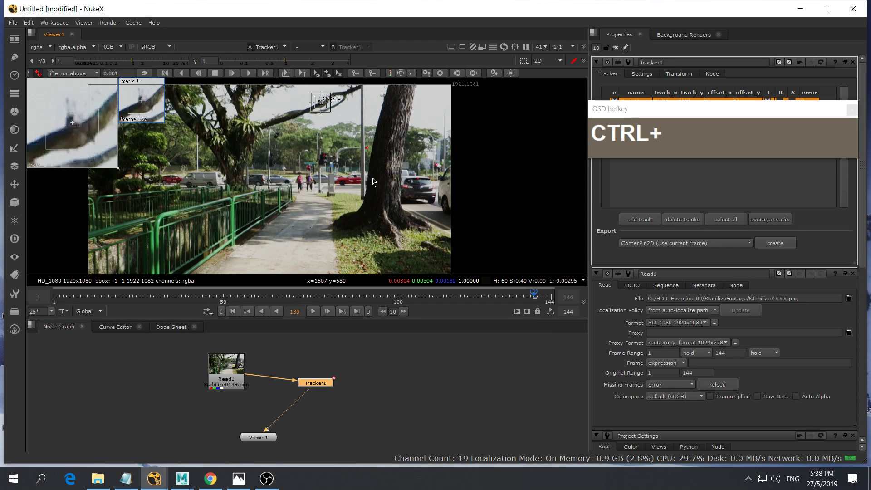
{"action": "key", "text": "ctrl+z"}
Go to frame 1, place a track point on the upper tree branch and refine its position on the twig stub
{"action": "left_click_drag", "start_coordinate": [531, 293], "coordinate": [59, 310]}
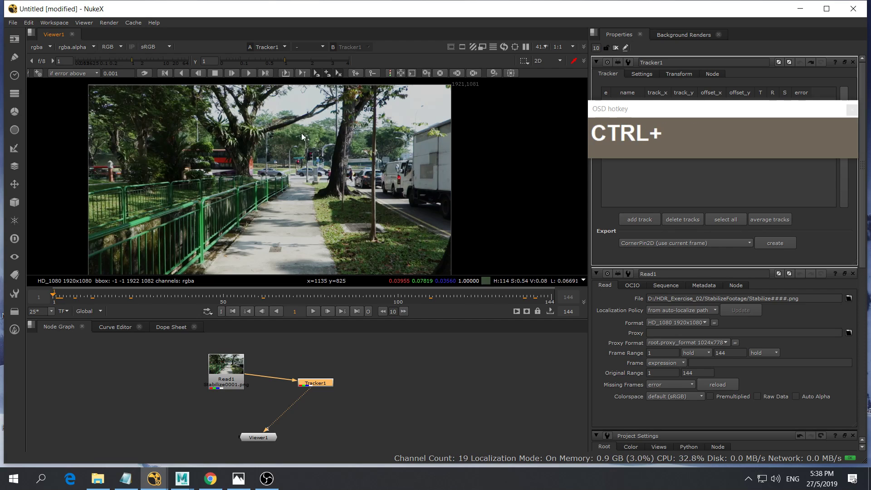
{"action": "left_click", "coordinate": [308, 113], "text": "ctrl+alt"}
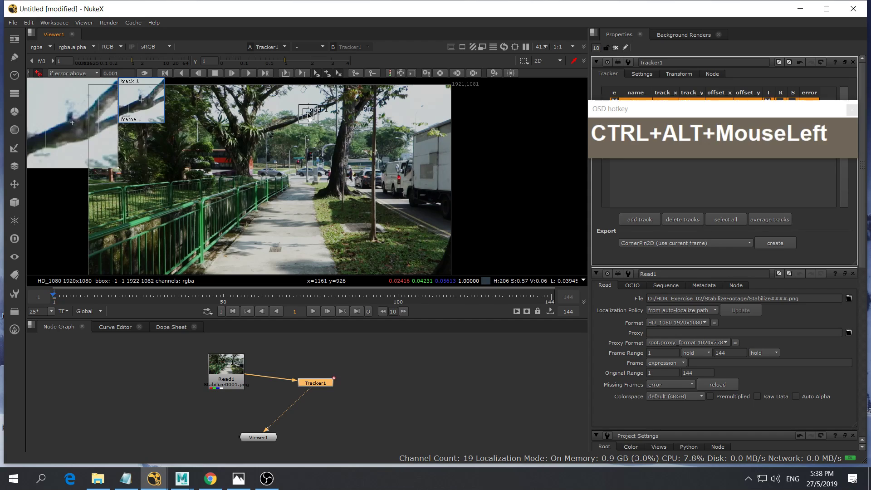
{"action": "left_click_drag", "start_coordinate": [53, 144], "coordinate": [83, 123]}
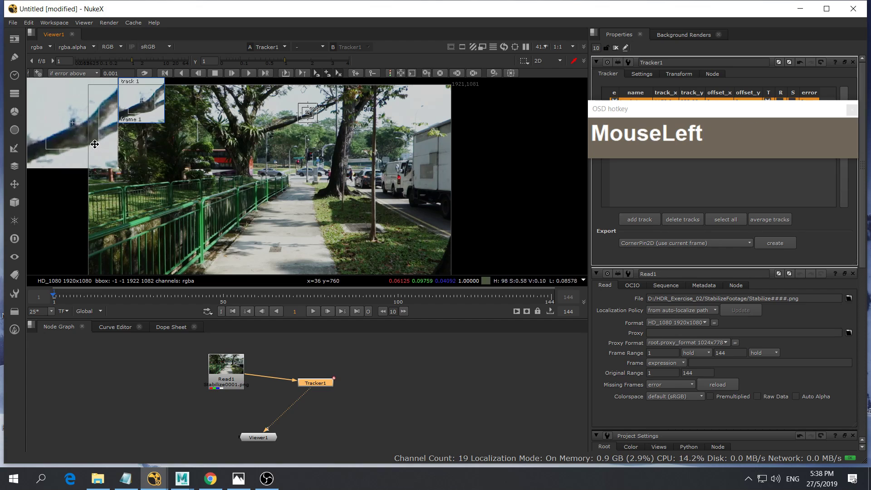
Enlarge the track's pattern box slightly so it covers the branch fork
{"action": "scroll", "coordinate": [302, 108], "scroll_direction": "up", "scroll_amount": 2}
{"action": "scroll", "coordinate": [303, 108], "scroll_direction": "up", "scroll_amount": 4}
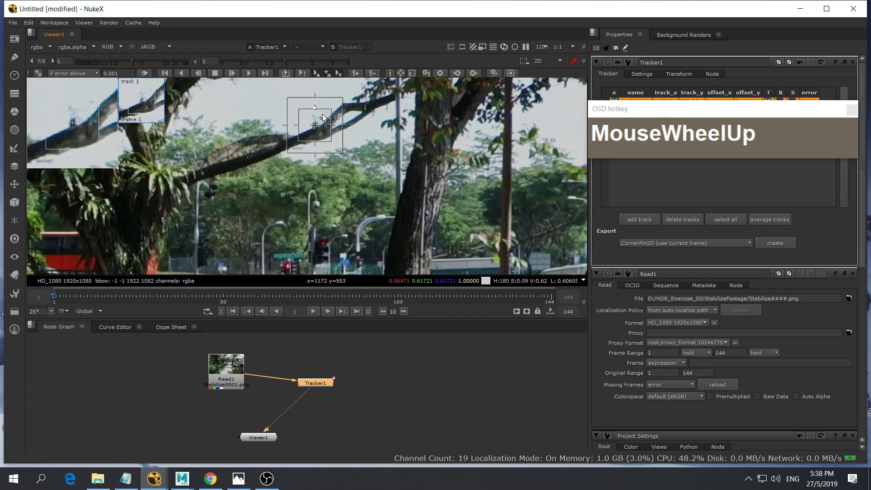
{"action": "scroll", "coordinate": [326, 140], "scroll_direction": "up", "scroll_amount": 2}
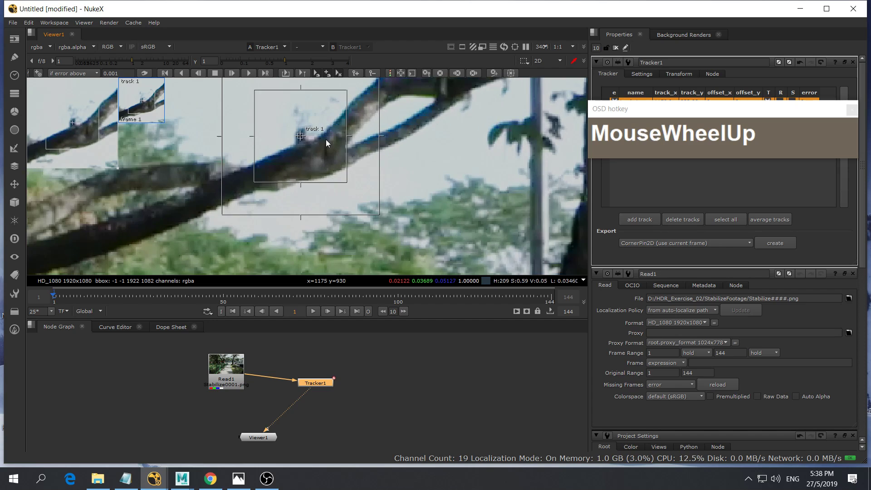
{"action": "scroll", "coordinate": [326, 140], "scroll_direction": "down", "scroll_amount": 2}
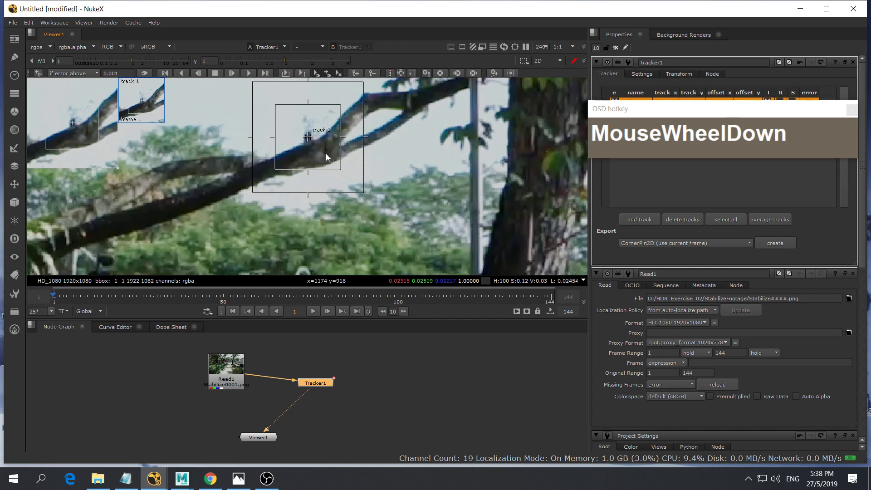
{"action": "scroll", "coordinate": [311, 146], "scroll_direction": "down", "scroll_amount": 1}
{"action": "scroll", "coordinate": [312, 146], "scroll_direction": "up", "scroll_amount": 1}
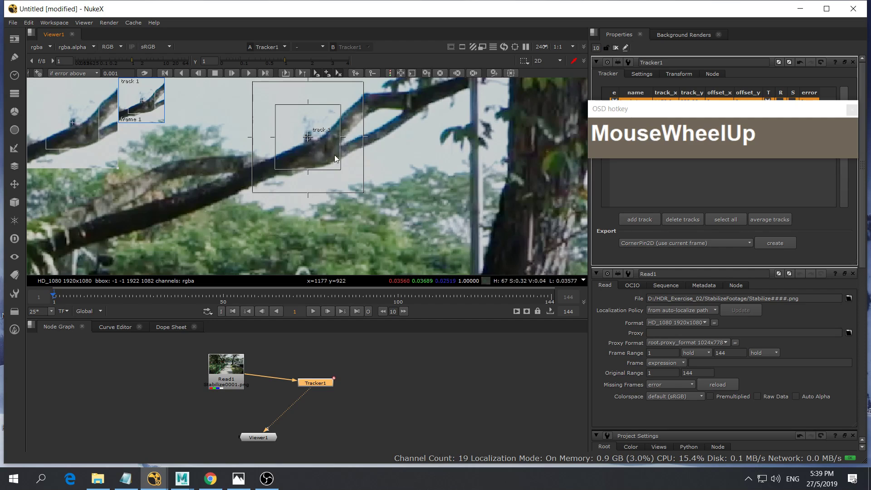
{"action": "left_click_drag", "start_coordinate": [340, 170], "coordinate": [348, 178]}
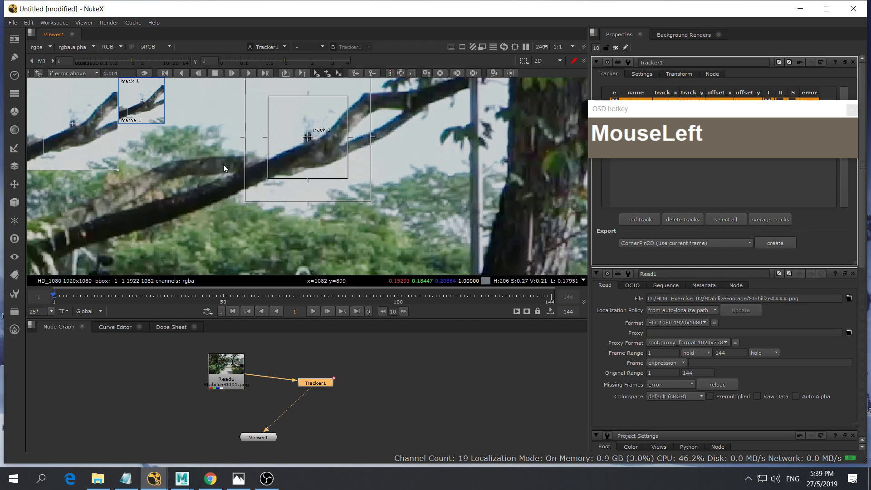
Track the branch point forward from frame 1, stop at frame 43, and clear the tracking keys after frame 12
{"action": "left_click", "coordinate": [251, 74]}
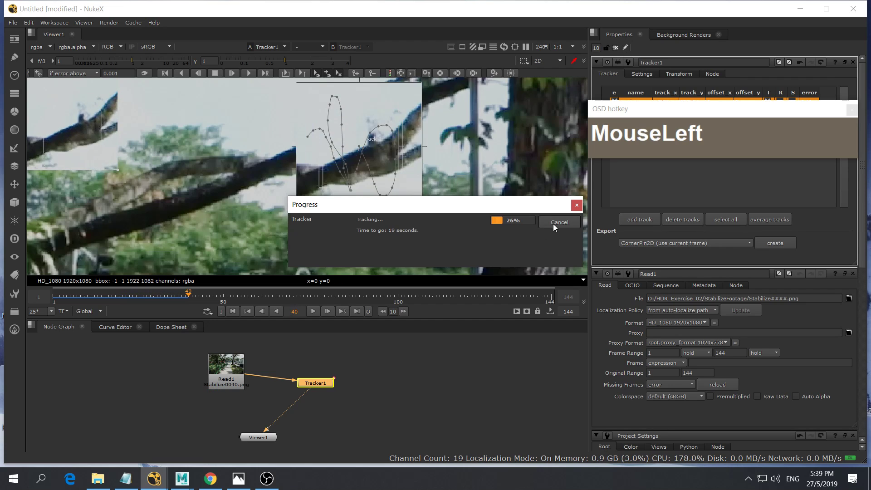
{"action": "left_click", "coordinate": [554, 224]}
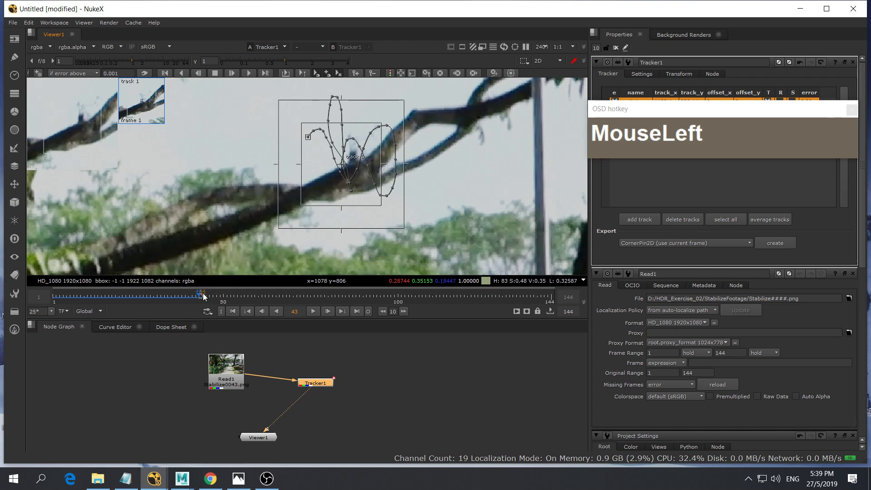
{"action": "left_click_drag", "start_coordinate": [159, 296], "coordinate": [92, 297]}
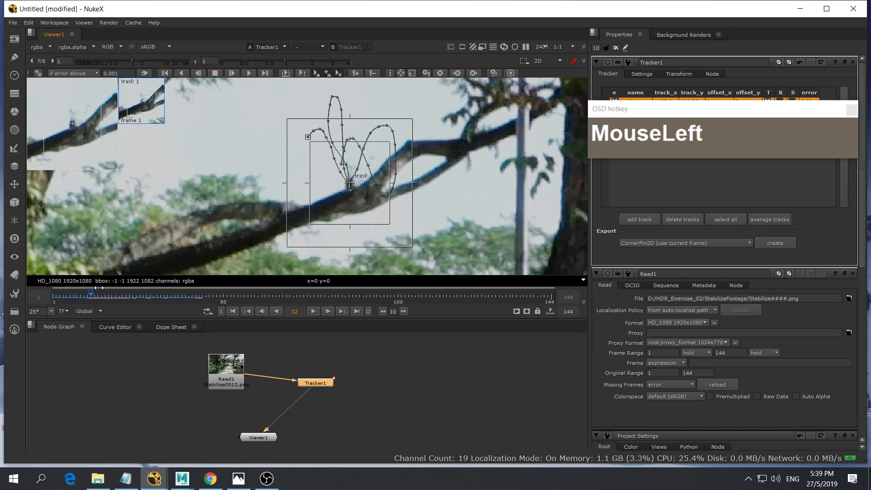
{"action": "left_click", "coordinate": [473, 75]}
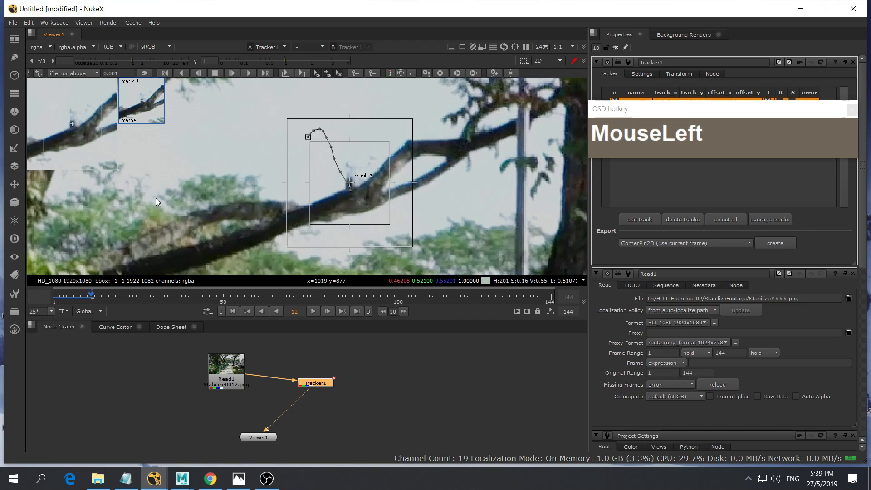
Advance to frame 17 and manually key the track back onto the twig stub of the branch
{"action": "key", "text": "Right"}
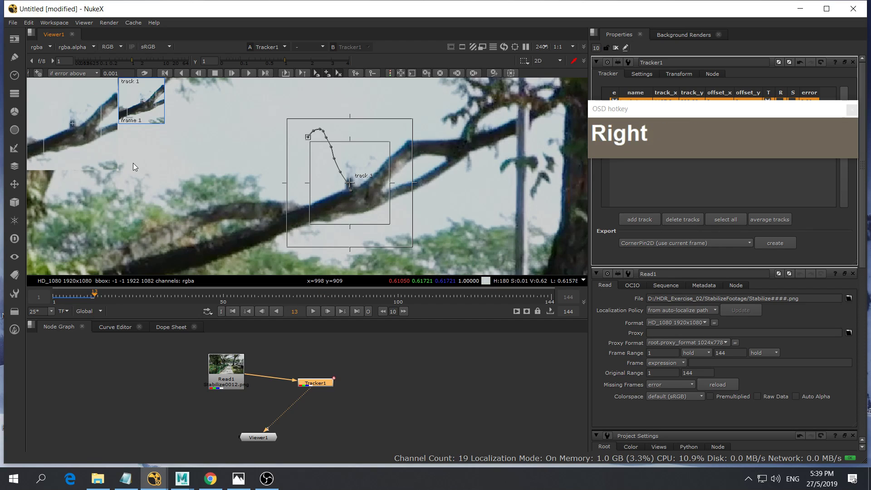
{"action": "key", "text": "Right"}
{"action": "key", "text": "Right"}
{"action": "key", "text": "Right"}
{"action": "key", "text": "Right"}
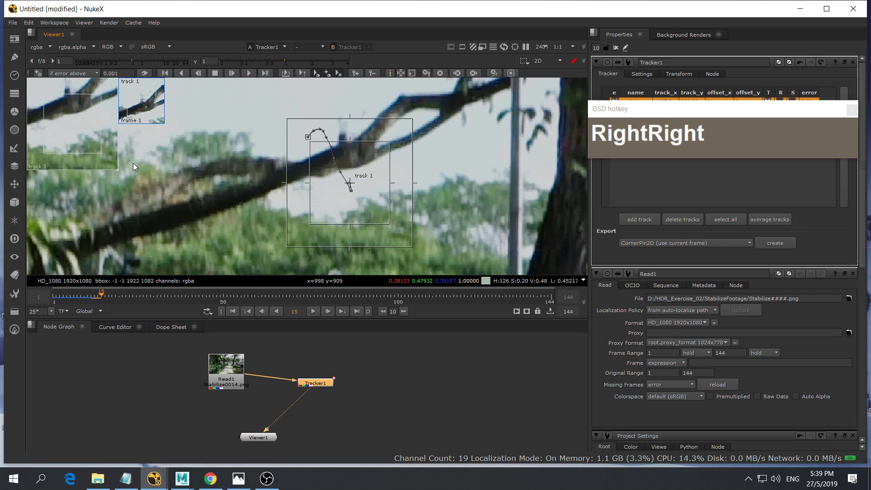
{"action": "left_click_drag", "start_coordinate": [71, 104], "coordinate": [81, 152]}
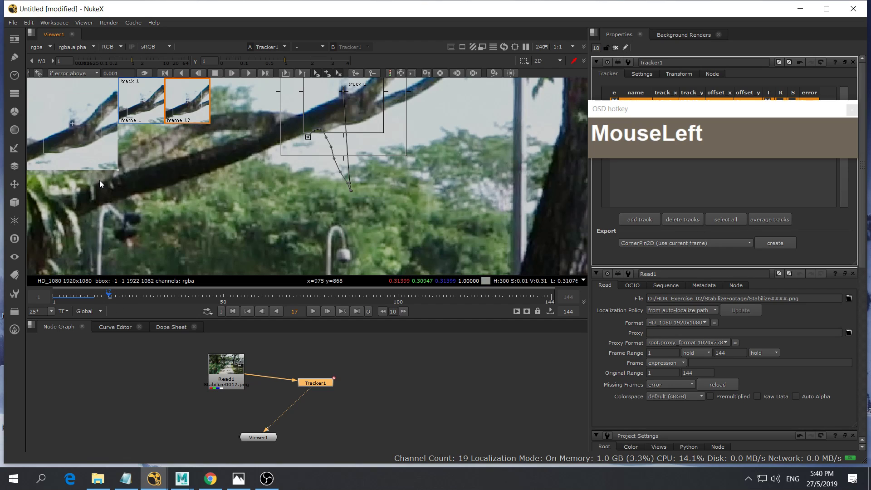
Advance to frame 22 and key the track onto the same twig stub
{"action": "key", "text": "Right"}
{"action": "key", "text": "Right"}
{"action": "key", "text": "Right"}
{"action": "key", "text": "Right"}
{"action": "key", "text": "Right"}
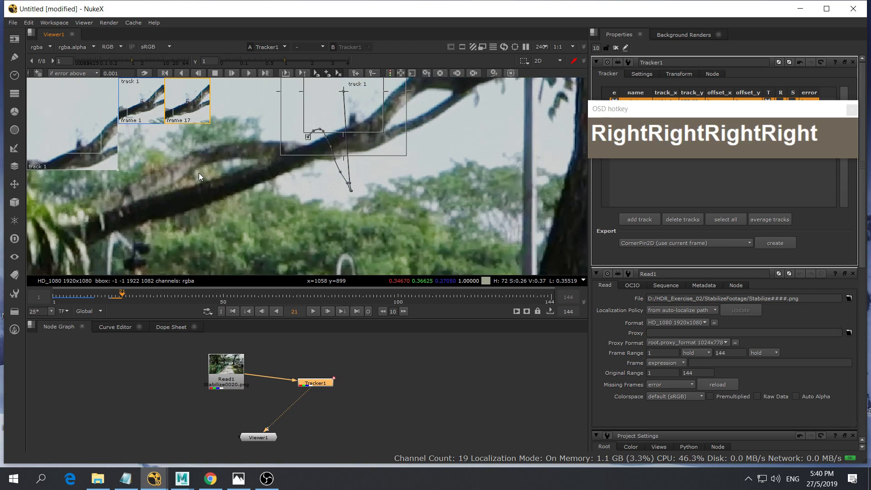
{"action": "left_click", "coordinate": [56, 75]}
{"action": "left_click_drag", "start_coordinate": [57, 75], "coordinate": [63, 78]}
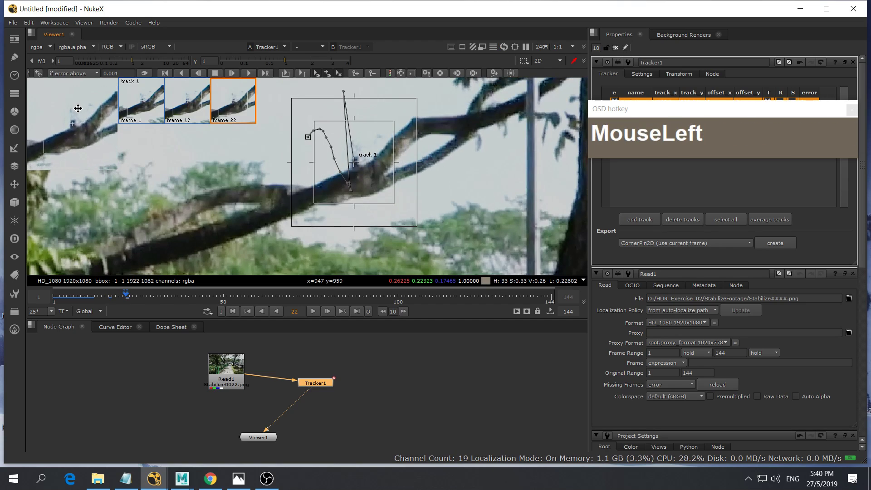
Enlarge the track's zoom window and fine-tune the track position at frame 22
{"action": "left_click_drag", "start_coordinate": [78, 108], "coordinate": [77, 109]}
{"action": "left_click_drag", "start_coordinate": [117, 170], "coordinate": [200, 254]}
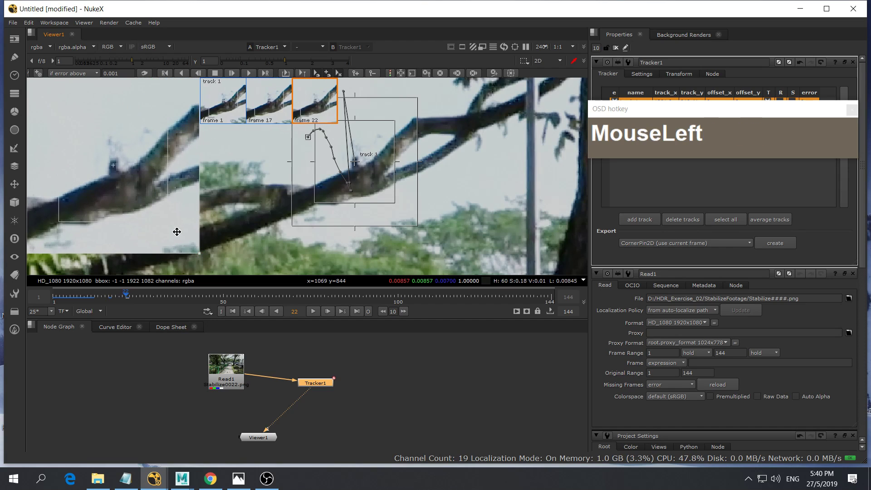
{"action": "left_click_drag", "start_coordinate": [159, 200], "coordinate": [160, 198]}
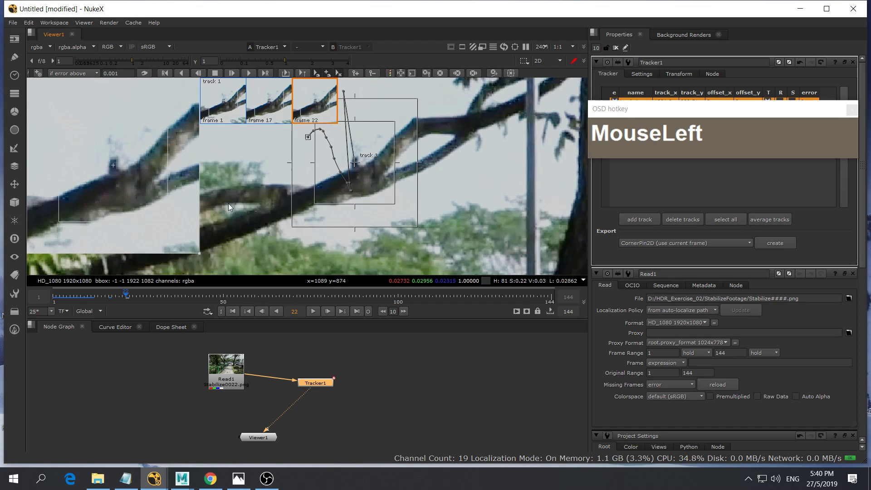
Advance to frame 27 and key the track onto the branch's twig stub
{"action": "key", "text": "Right"}
{"action": "key", "text": "Right"}
{"action": "key", "text": "Right"}
{"action": "key", "text": "Right"}
{"action": "key", "text": "Right"}
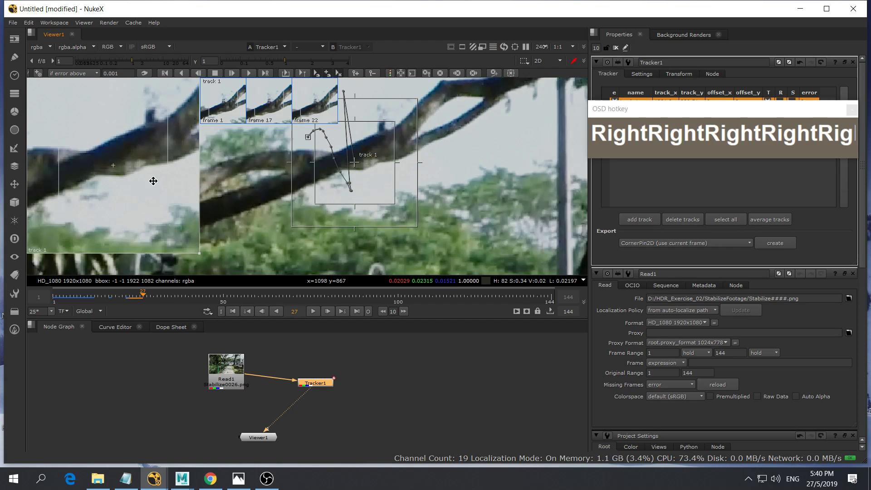
{"action": "left_click_drag", "start_coordinate": [82, 182], "coordinate": [69, 202]}
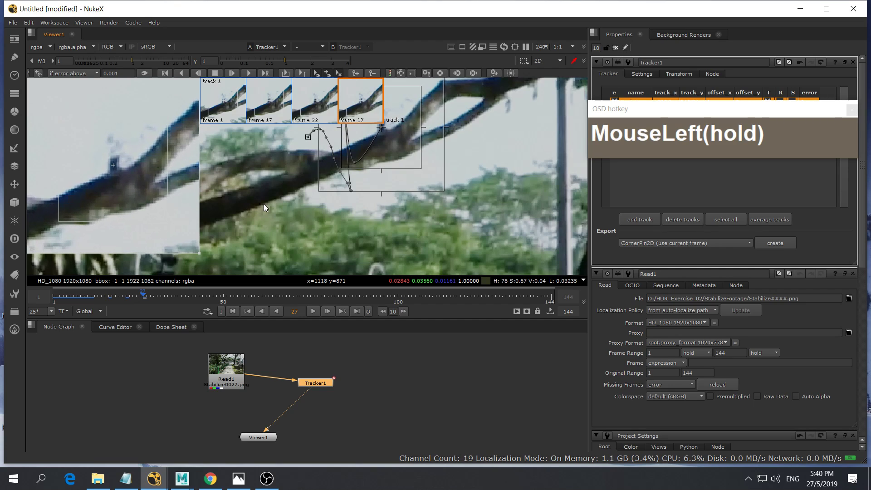
Move on to frame 32 and realign the track with the twig stub
{"action": "key", "text": "Right"}
{"action": "key", "text": "Right"}
{"action": "key", "text": "Right"}
{"action": "key", "text": "Right"}
{"action": "key", "text": "Right"}
{"action": "left_click_drag", "start_coordinate": [264, 207], "coordinate": [130, 168]}
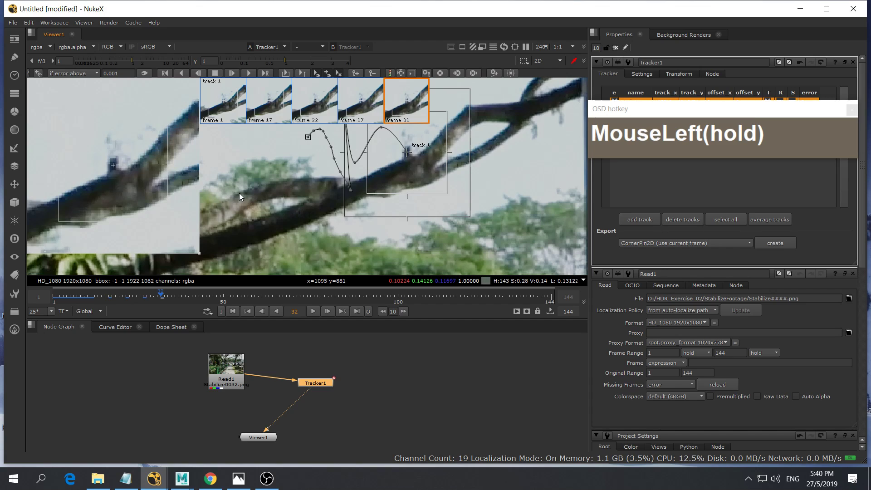
{"action": "left_click_drag", "start_coordinate": [240, 196], "coordinate": [240, 196]}
Step forward to frame 37 and key the track at the twig stub
{"action": "key", "text": "Right"}
{"action": "key", "text": "Right"}
{"action": "key", "text": "Right"}
{"action": "key", "text": "Right"}
{"action": "key", "text": "Right"}
{"action": "left_click", "coordinate": [207, 135]}
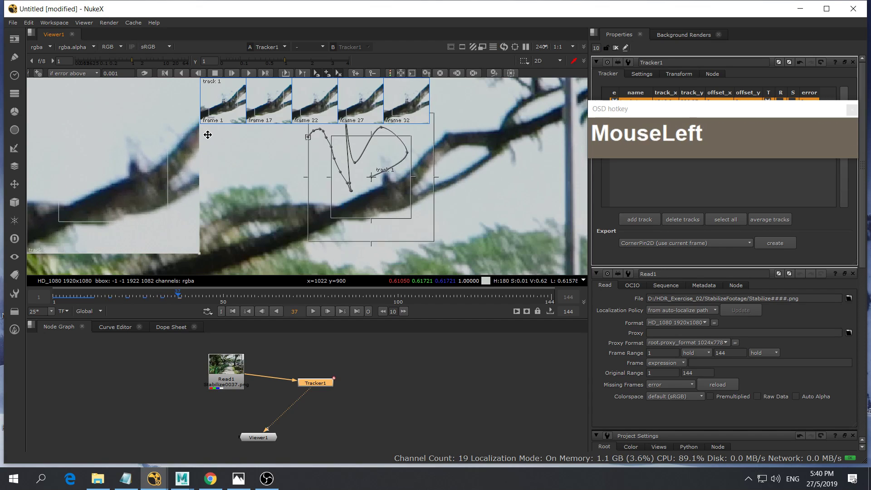
{"action": "left_click_drag", "start_coordinate": [207, 135], "coordinate": [189, 134]}
Go five frames ahead to frame 42 and reposition the track on the twig stub
{"action": "key", "text": "Right"}
{"action": "key", "text": "Right"}
{"action": "key", "text": "Right"}
{"action": "key", "text": "Right"}
{"action": "key", "text": "Right"}
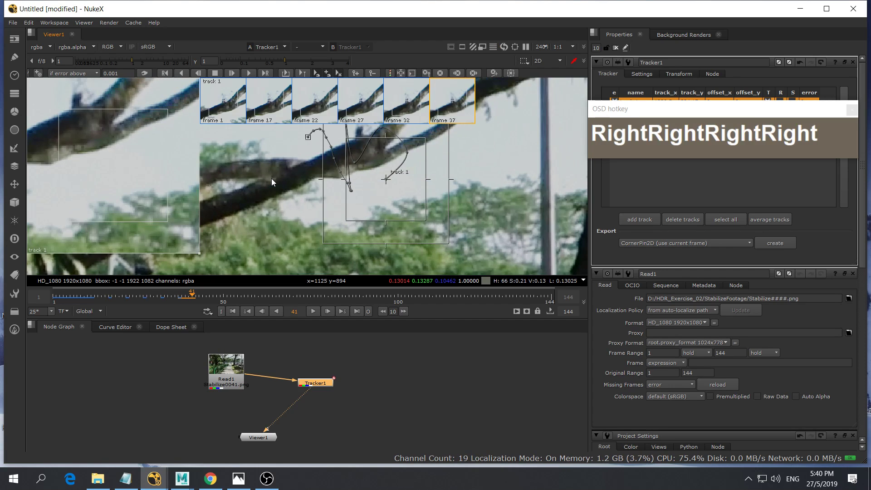
{"action": "left_click_drag", "start_coordinate": [159, 179], "coordinate": [156, 200]}
Advance to frame 47 and key the track at the twig stub on the branch
{"action": "key", "text": "Right"}
{"action": "key", "text": "Right"}
{"action": "key", "text": "Right"}
{"action": "key", "text": "Right"}
{"action": "key", "text": "Right"}
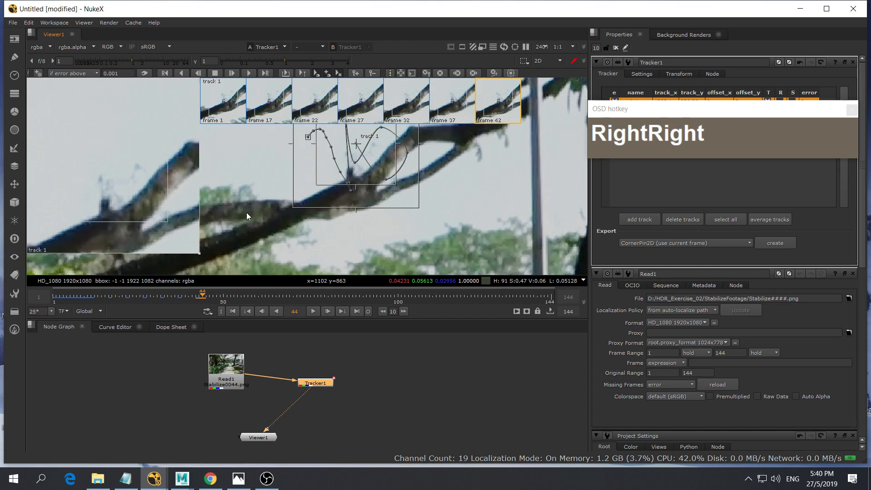
{"action": "mouse_move", "coordinate": [160, 120]}
{"action": "left_mouse_down"}
{"action": "mouse_move", "coordinate": [169, 103]}
{"action": "mouse_move", "coordinate": [166, 111]}
{"action": "left_mouse_up"}
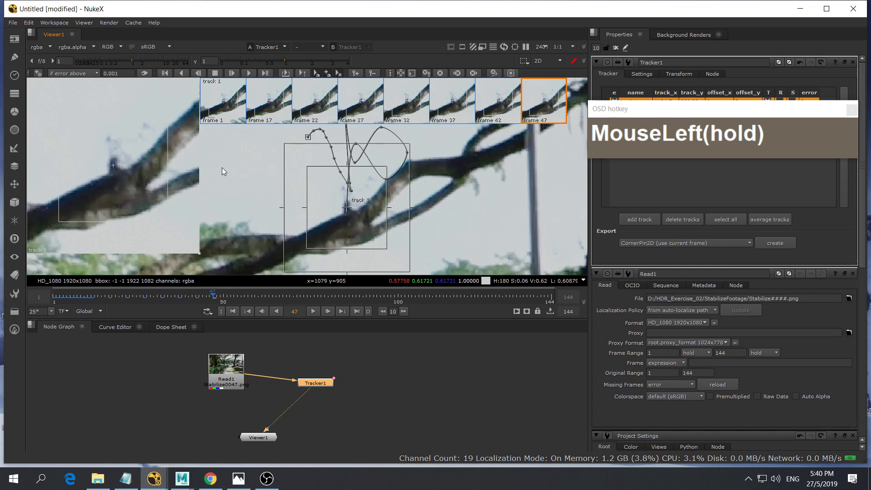
Advance to frame 52 and realign the track with the branch's twig stub
{"action": "key", "text": "Right"}
{"action": "key", "text": "Right"}
{"action": "key", "text": "Right"}
{"action": "key", "text": "Right"}
{"action": "key", "text": "Right"}
{"action": "mouse_move", "coordinate": [118, 148]}
{"action": "left_mouse_down"}
{"action": "mouse_move", "coordinate": [118, 237]}
{"action": "mouse_move", "coordinate": [147, 186]}
{"action": "mouse_move", "coordinate": [148, 164]}
{"action": "mouse_move", "coordinate": [130, 153]}
{"action": "left_mouse_up"}
Key the track onto the twig stub at frames 57 and 62
{"action": "key", "text": "Right"}
{"action": "key", "text": "Right"}
{"action": "key", "text": "Right"}
{"action": "key", "text": "Right"}
{"action": "key", "text": "Right"}
{"action": "key", "text": "Right"}
{"action": "key", "text": "Right"}
{"action": "key", "text": "Right"}
{"action": "key", "text": "Right"}
{"action": "key", "text": "Right"}
{"action": "key", "text": "Right"}
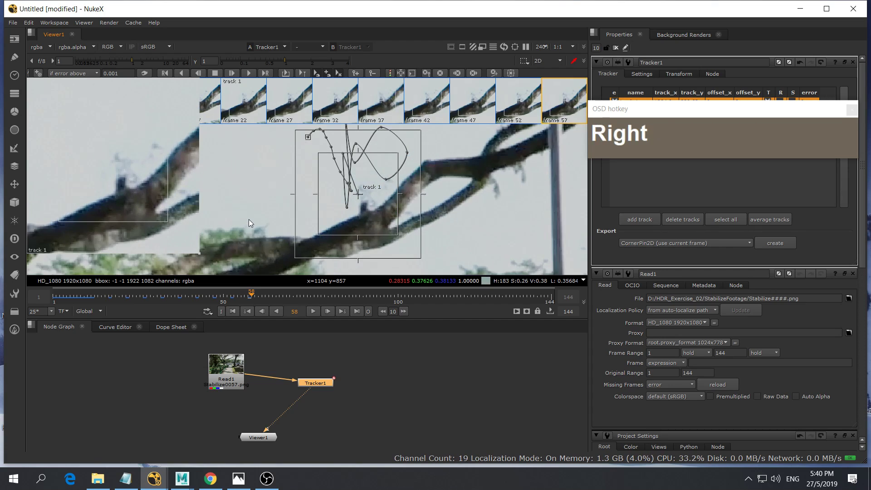
{"action": "left_click_drag", "start_coordinate": [126, 221], "coordinate": [144, 219]}
Key the track onto the twig stub at frames 67 and 72
{"action": "key", "text": "Right"}
{"action": "key", "text": "Right"}
{"action": "key", "text": "Right"}
{"action": "key", "text": "Right"}
{"action": "key", "text": "Right"}
{"action": "key", "text": "Right"}
{"action": "key", "text": "Right"}
{"action": "key", "text": "Right"}
{"action": "key", "text": "Right"}
{"action": "key", "text": "Right"}
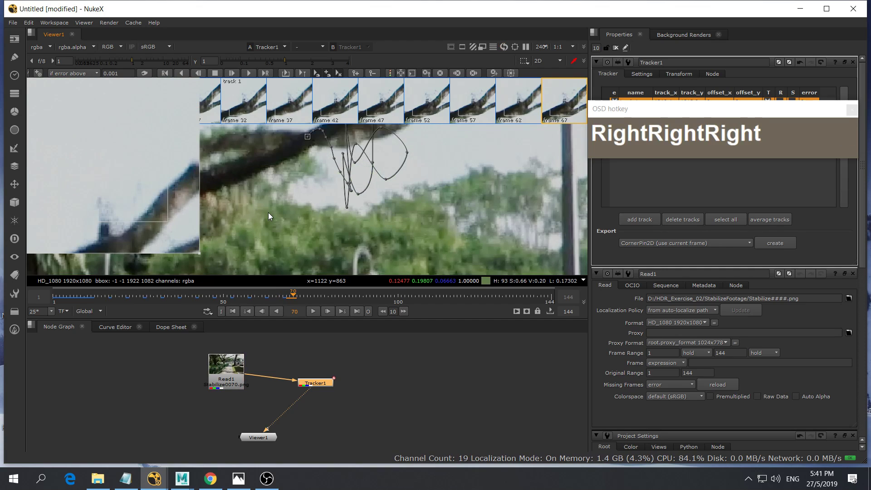
{"action": "left_click_drag", "start_coordinate": [153, 113], "coordinate": [163, 135]}
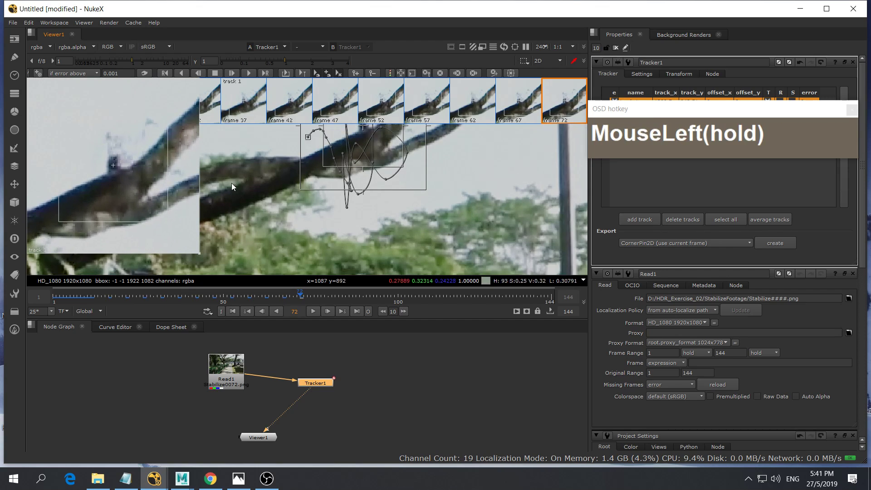
Advance to frame 77 and key the track on the twig stub
{"action": "key", "text": "Right"}
{"action": "key", "text": "Right"}
{"action": "key", "text": "Right"}
{"action": "key", "text": "Right"}
{"action": "key", "text": "Right"}
{"action": "left_click_drag", "start_coordinate": [166, 175], "coordinate": [150, 224]}
Advance to frame 82 and move the track back onto the twig stub
{"action": "key", "text": "Right"}
{"action": "key", "text": "Right"}
{"action": "key", "text": "Right"}
{"action": "key", "text": "Right"}
{"action": "key", "text": "Right"}
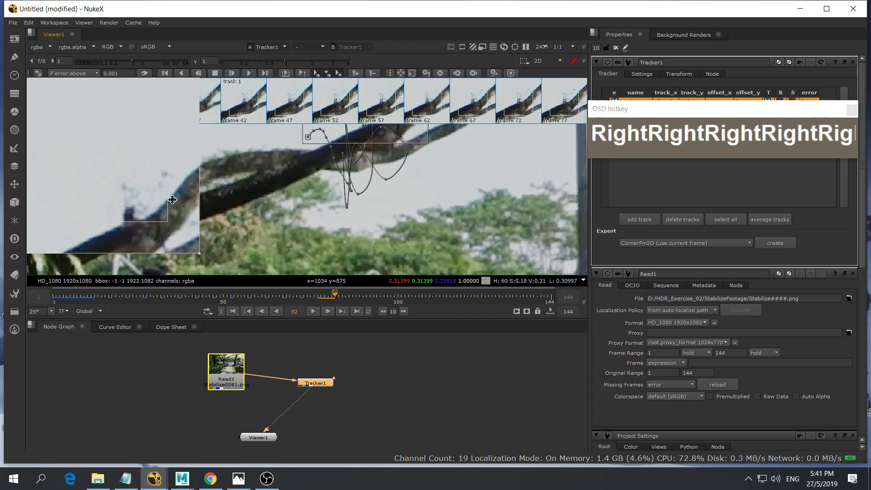
{"action": "left_click_drag", "start_coordinate": [157, 152], "coordinate": [186, 259]}
Key the track onto the twig stub at frames 87, 93 and 99, refining the last position
{"action": "key", "text": "Right"}
{"action": "key", "text": "Right"}
{"action": "key", "text": "Right"}
{"action": "key", "text": "Right"}
{"action": "key", "text": "Right"}
{"action": "key", "text": "Right"}
{"action": "key", "text": "Right"}
{"action": "key", "text": "Right"}
{"action": "key", "text": "Right"}
{"action": "key", "text": "Right"}
{"action": "key", "text": "Right"}
{"action": "key", "text": "Right"}
{"action": "key", "text": "Right"}
{"action": "key", "text": "Right"}
{"action": "key", "text": "Right"}
{"action": "key", "text": "Right"}
{"action": "key", "text": "Right"}
{"action": "left_click_drag", "start_coordinate": [151, 171], "coordinate": [148, 153]}
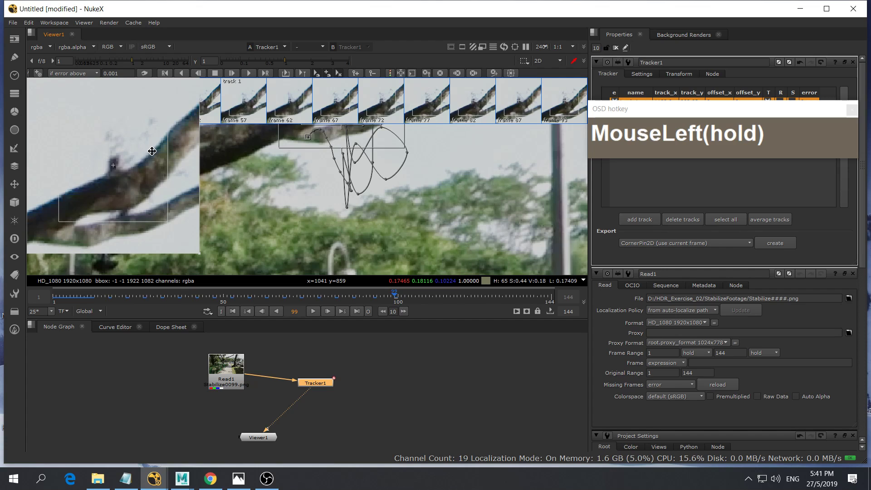
{"action": "left_click_drag", "start_coordinate": [152, 151], "coordinate": [153, 152]}
Advance to frame 104 and key the track onto the twig stub of the branch
{"action": "key", "text": "Right"}
{"action": "key", "text": "Right"}
{"action": "key", "text": "Right"}
{"action": "key", "text": "Right"}
{"action": "key", "text": "Right"}
{"action": "left_click_drag", "start_coordinate": [121, 200], "coordinate": [92, 230]}
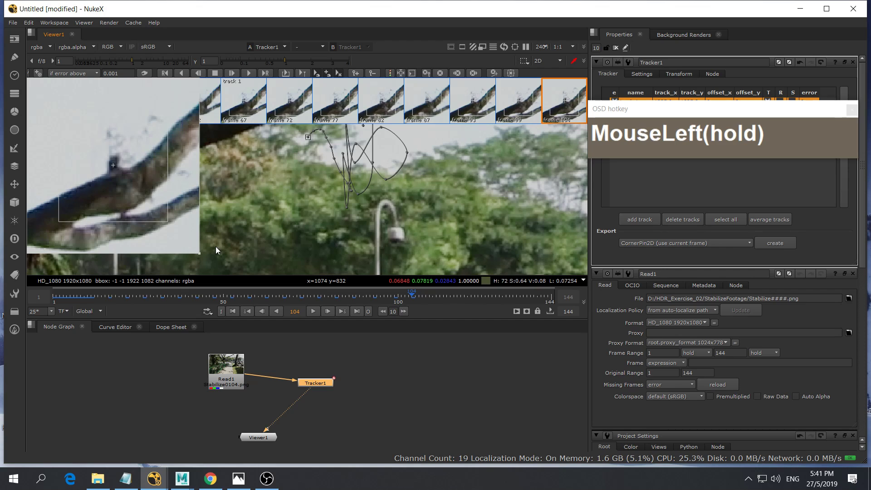
Advance to frame 109 and realign the track with the twig stub
{"action": "key", "text": "Right"}
{"action": "key", "text": "Right"}
{"action": "key", "text": "Right"}
{"action": "key", "text": "Right"}
{"action": "key", "text": "Right"}
{"action": "left_click_drag", "start_coordinate": [157, 190], "coordinate": [135, 174]}
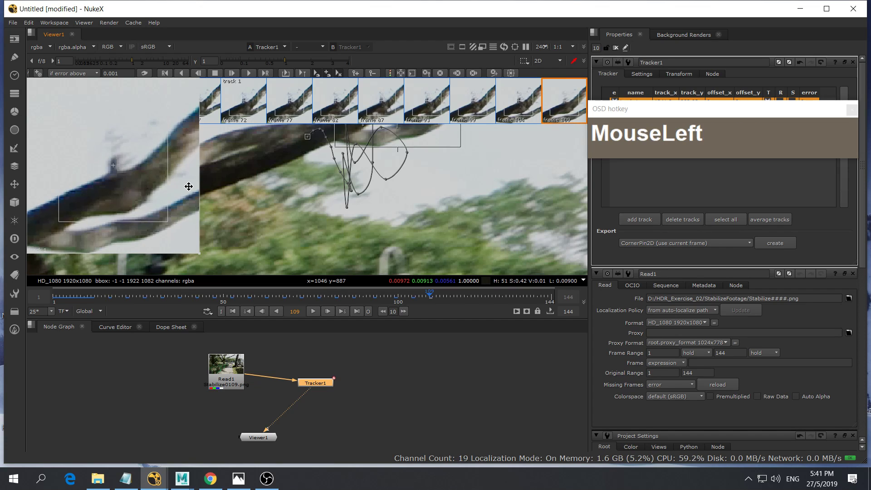
Advance to frame 114 and key the track onto the twig stub
{"action": "key", "text": "Right"}
{"action": "key", "text": "Right"}
{"action": "key", "text": "Right"}
{"action": "key", "text": "Right"}
{"action": "left_click_drag", "start_coordinate": [172, 188], "coordinate": [176, 210]}
Advance to frame 119 and realign the track with the twig stub of the branch
{"action": "key", "text": "Right"}
{"action": "key", "text": "Right"}
{"action": "key", "text": "Right"}
{"action": "key", "text": "Right"}
{"action": "key", "text": "Right"}
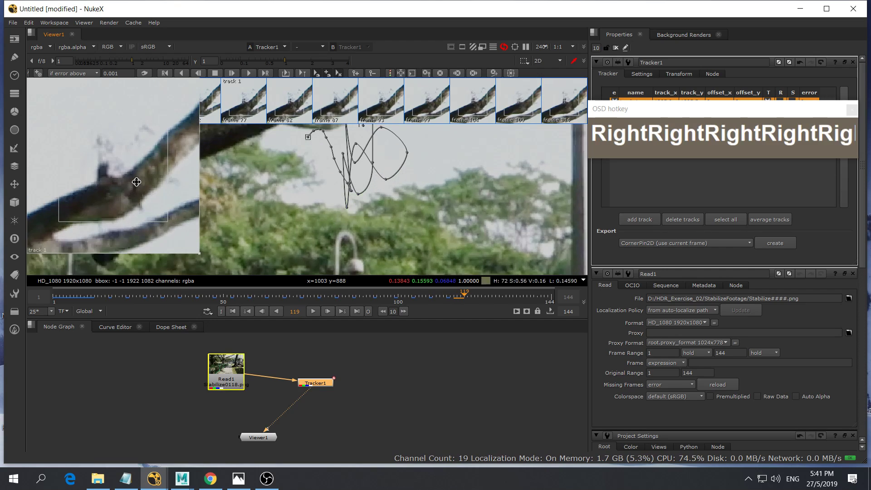
{"action": "left_click_drag", "start_coordinate": [136, 181], "coordinate": [103, 156]}
Key the track onto the twig stub at frames 124 and 129
{"action": "key", "text": "Right"}
{"action": "key", "text": "Right"}
{"action": "key", "text": "Right"}
{"action": "key", "text": "Right"}
{"action": "key", "text": "Right"}
{"action": "key", "text": "Right"}
{"action": "key", "text": "Right"}
{"action": "key", "text": "Right"}
{"action": "key", "text": "Right"}
{"action": "key", "text": "Right"}
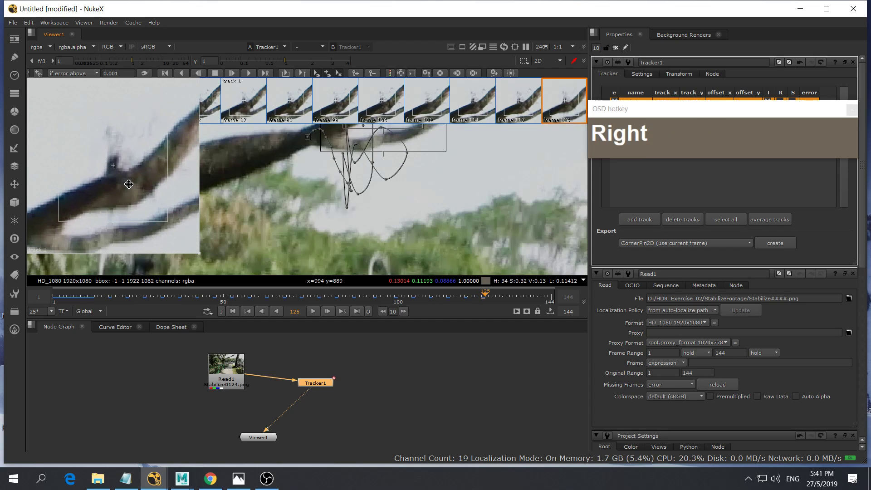
{"action": "left_click_drag", "start_coordinate": [129, 185], "coordinate": [116, 228]}
Advance to frame 134 and move the track back onto the twig stub
{"action": "key", "text": "Right"}
{"action": "key", "text": "Right"}
{"action": "key", "text": "Right"}
{"action": "key", "text": "Right"}
{"action": "key", "text": "Right"}
{"action": "left_click_drag", "start_coordinate": [123, 100], "coordinate": [118, 94]}
Advance to frame 139 and key the track onto the twig stub
{"action": "key", "text": "Right"}
{"action": "key", "text": "Right"}
{"action": "key", "text": "Right"}
{"action": "key", "text": "Right"}
{"action": "key", "text": "Right"}
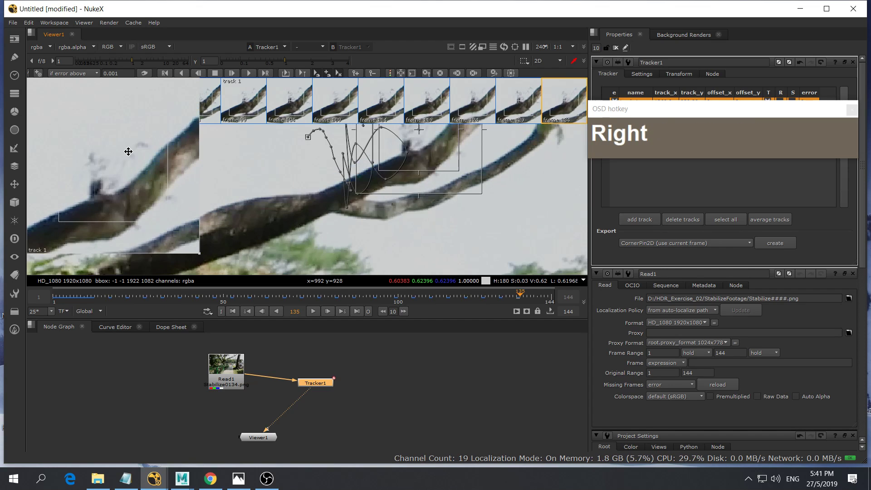
{"action": "left_click_drag", "start_coordinate": [165, 231], "coordinate": [135, 205]}
Advance to the last frame, 144, and key the track onto the twig stub
{"action": "key", "text": "Right"}
{"action": "key", "text": "Right"}
{"action": "key", "text": "Right"}
{"action": "key", "text": "Right"}
{"action": "key", "text": "Right"}
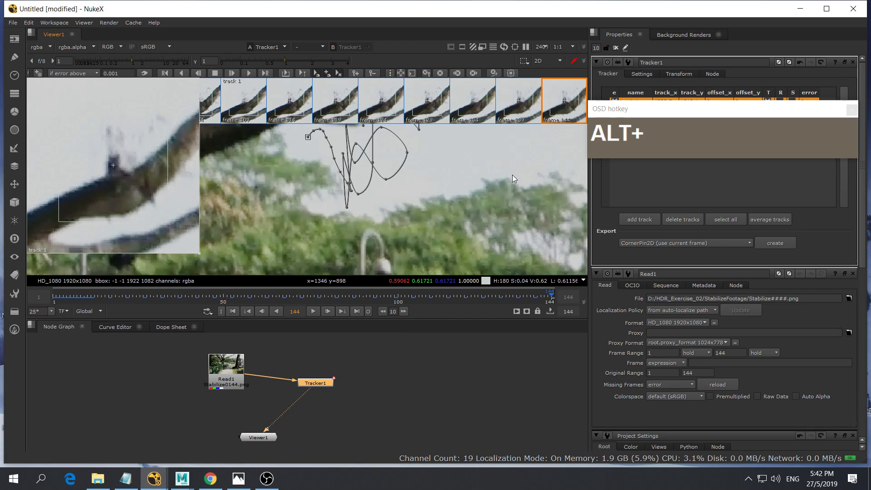
Flip between the tracking keyframes at 144, 139 and 134 to compare the track's alignment with the twig stub
{"action": "key", "text": "alt+Left"}
{"action": "key", "text": "alt+Right"}
{"action": "key", "text": "alt+Left"}
{"action": "key", "text": "alt+Right"}
{"action": "key", "text": "alt+Left"}
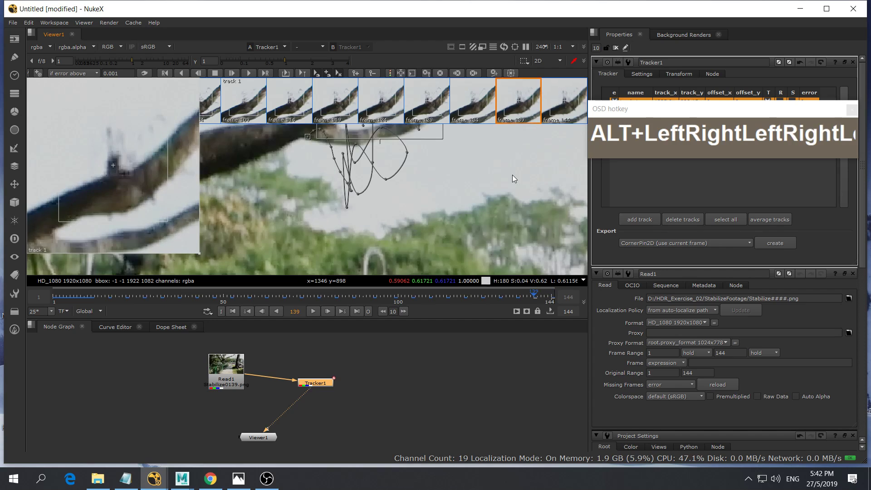
{"action": "key", "text": "alt+Right"}
{"action": "key", "text": "alt+Left"}
{"action": "key", "text": "alt+Right"}
{"action": "key", "text": "alt+Left"}
{"action": "key", "text": "alt+Right"}
{"action": "key", "text": "alt+Left"}
{"action": "key", "text": "alt+Left"}
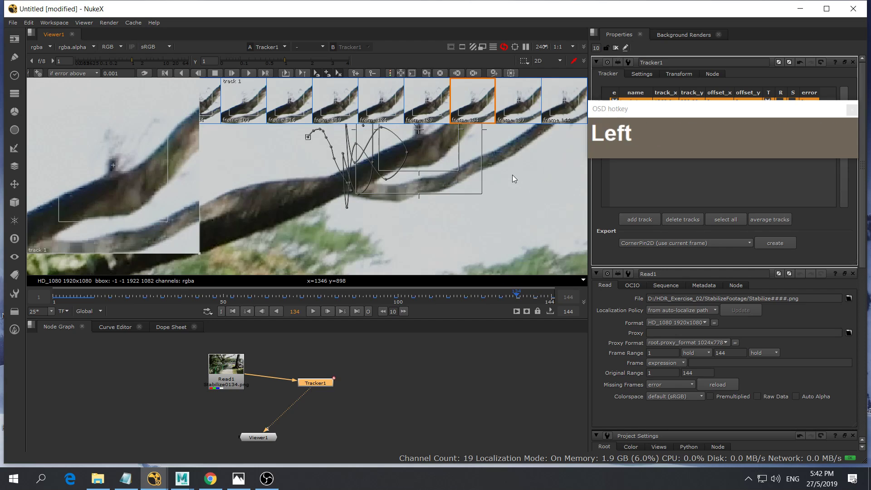
{"action": "key", "text": "alt+Right"}
{"action": "key", "text": "alt+Left"}
{"action": "key", "text": "alt+Right"}
{"action": "key", "text": "alt+Left"}
{"action": "key", "text": "alt+Right"}
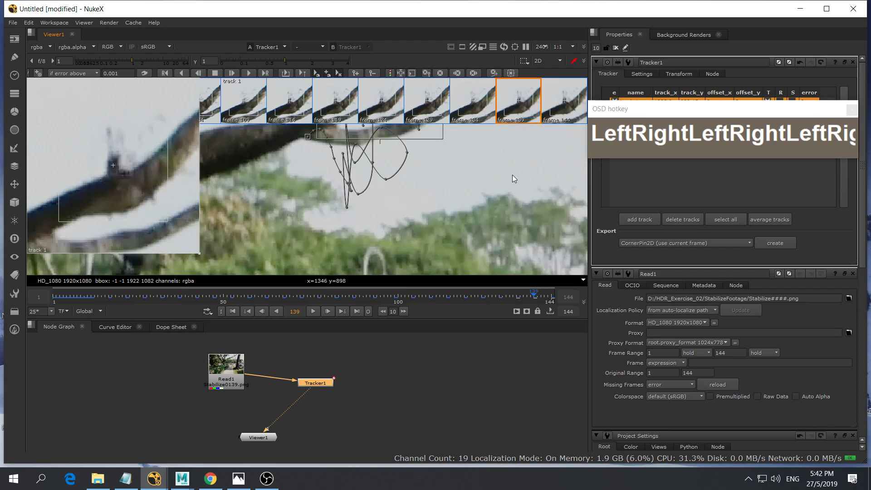
{"action": "key", "text": "alt+Left"}
Compare the keyframes at 134 and 129, and nudge the track at frame 129 onto the twig stub
{"action": "key", "text": "alt+Left"}
{"action": "key", "text": "alt+Right"}
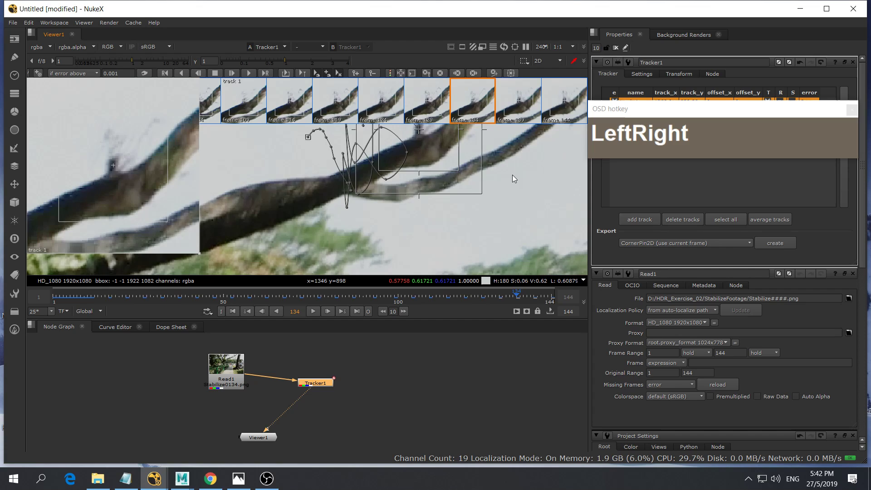
{"action": "key", "text": "alt+Left"}
{"action": "key", "text": "alt+Right"}
{"action": "key", "text": "alt+Left"}
{"action": "key", "text": "alt+Right"}
{"action": "key", "text": "alt+Left"}
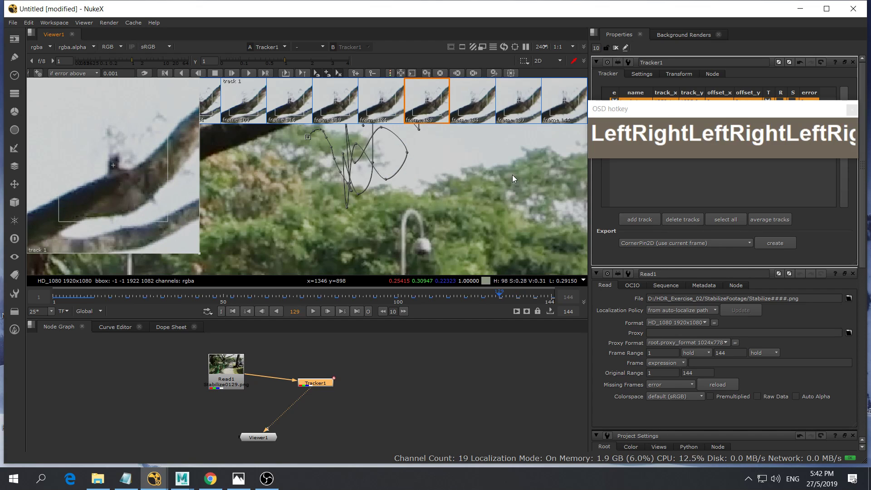
{"action": "left_click_drag", "start_coordinate": [159, 167], "coordinate": [157, 169]}
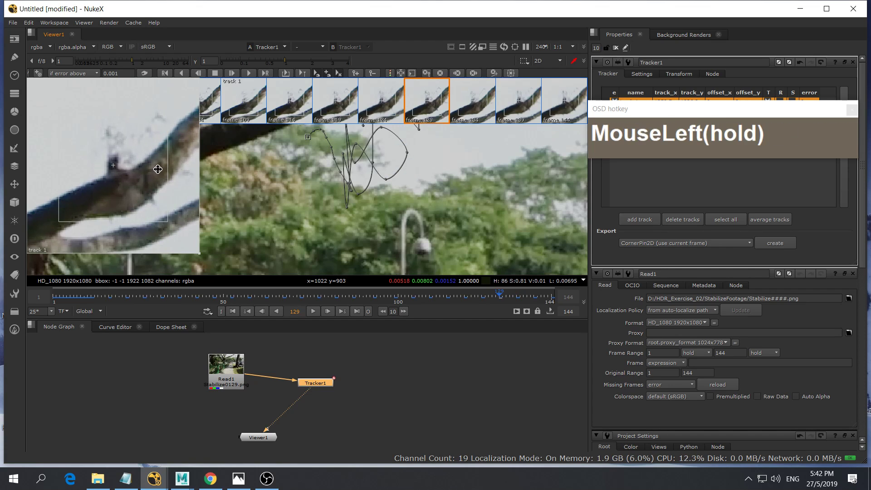
Compare the keyframes from 129 back to 119 and fine-tune the track on the twig stub at frame 119
{"action": "key", "text": "alt+Left"}
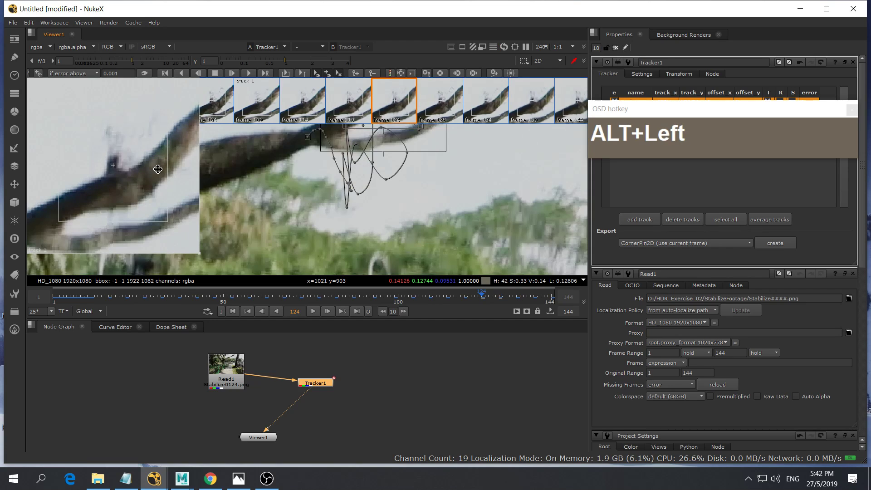
{"action": "key", "text": "alt+Right"}
{"action": "key", "text": "alt+Left"}
{"action": "key", "text": "alt+Right"}
{"action": "key", "text": "alt+Left"}
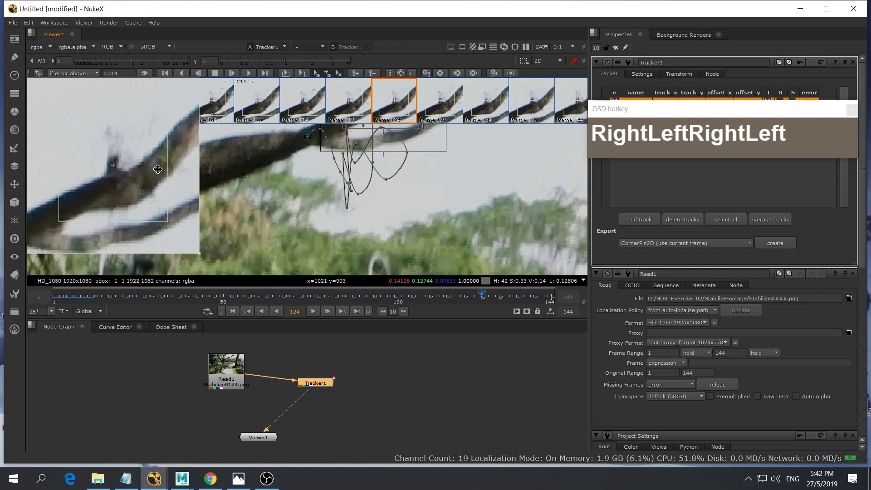
{"action": "key", "text": "alt+Left"}
{"action": "key", "text": "alt+Right"}
{"action": "key", "text": "alt+Left"}
{"action": "key", "text": "alt+Right"}
{"action": "key", "text": "alt+Left"}
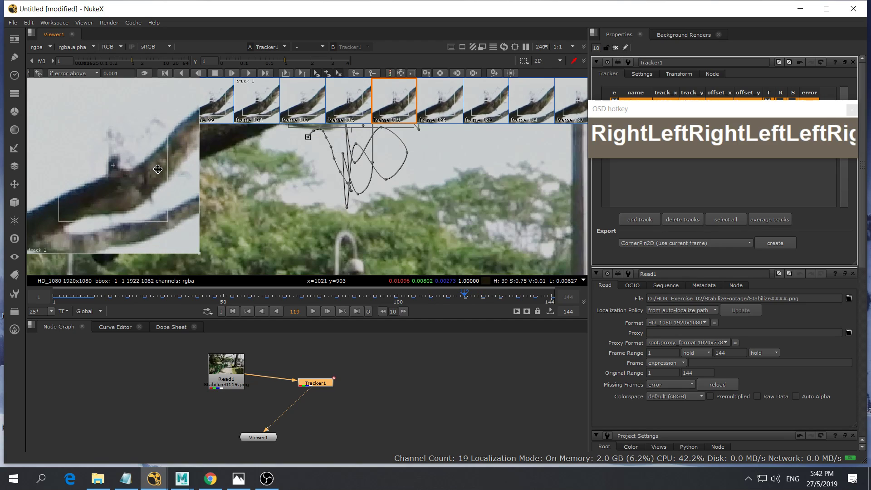
{"action": "left_click", "coordinate": [144, 170]}
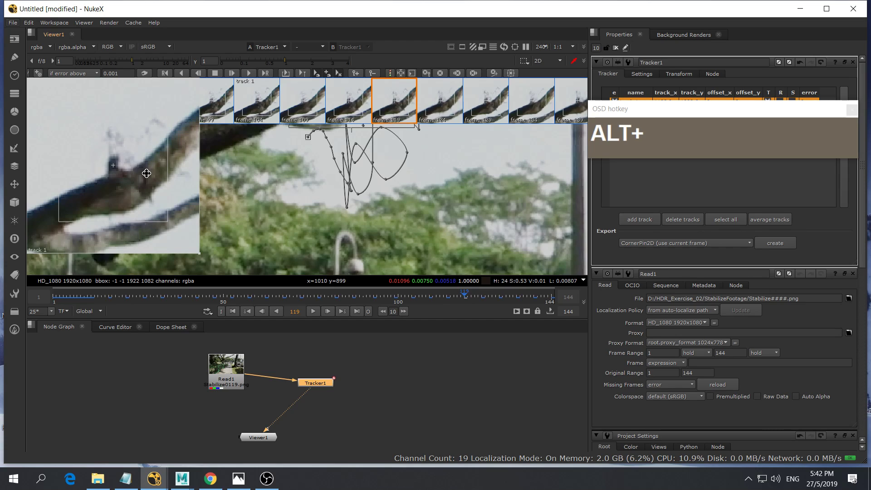
Step back and forth through the tracking keyframes from 119 to 87, checking the track's alignment with the twig stub
{"action": "key", "text": "alt+Left"}
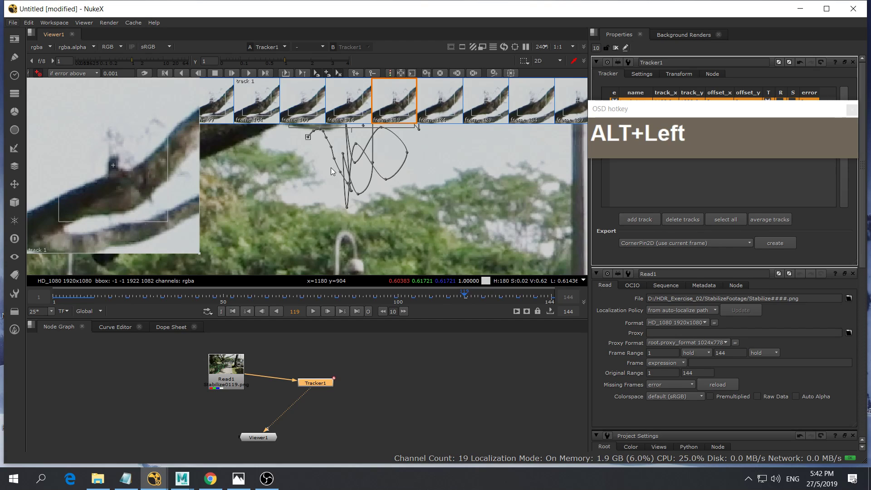
{"action": "key", "text": "alt+Left"}
{"action": "key", "text": "alt+Right"}
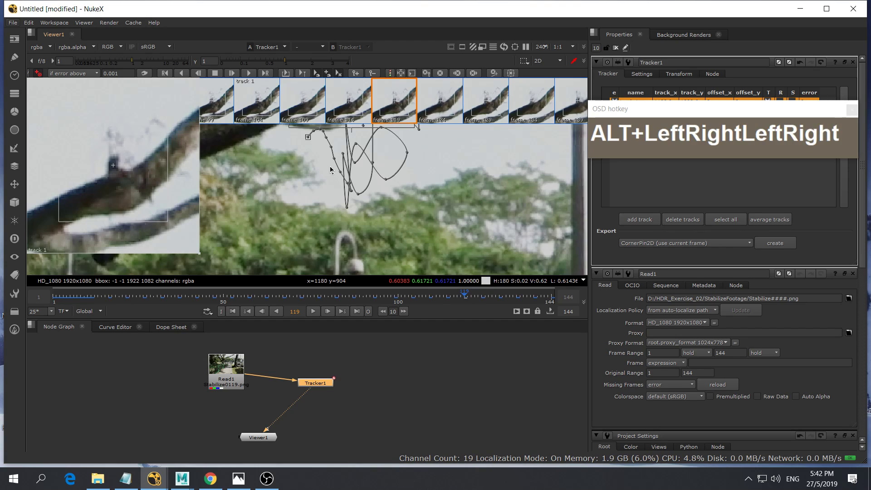
{"action": "key", "text": "alt"}
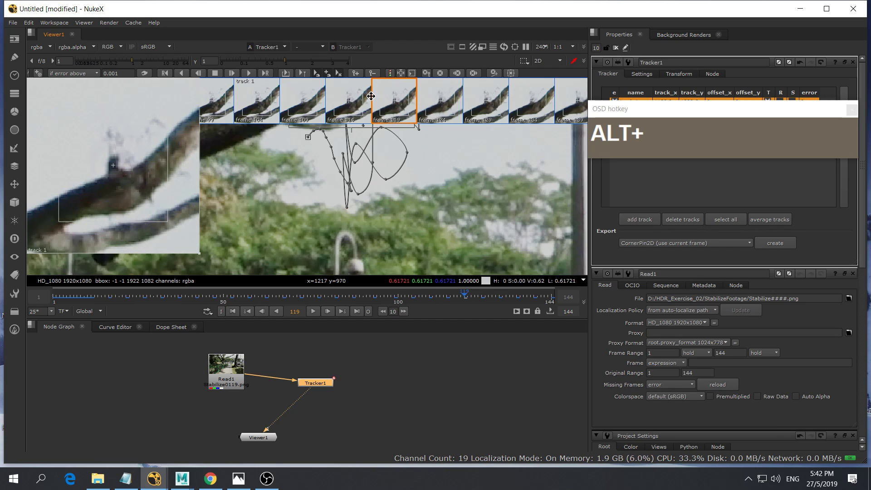
{"action": "key", "text": "alt+Left"}
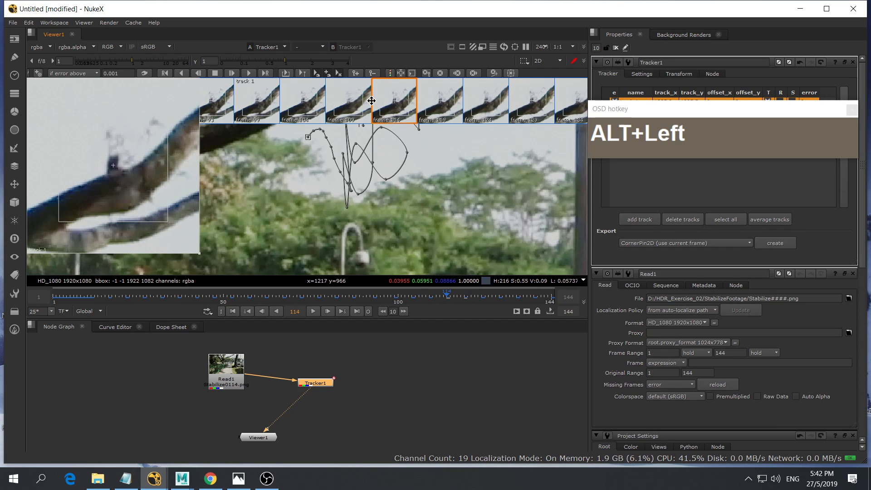
{"action": "key", "text": "alt+Left"}
{"action": "key", "text": "alt+Right"}
{"action": "key", "text": "alt+Left"}
{"action": "key", "text": "alt+Right"}
{"action": "key", "text": "alt+Left"}
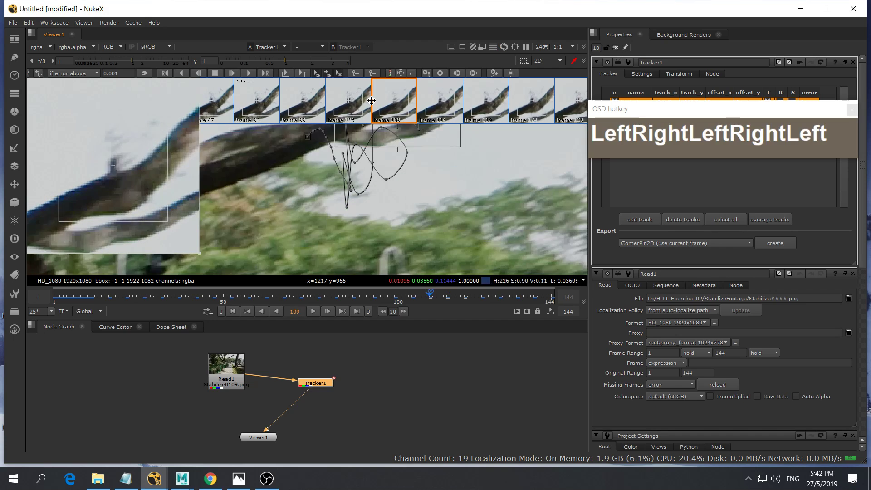
{"action": "key", "text": "alt+Right"}
{"action": "key", "text": "alt+Left"}
{"action": "key", "text": "alt+Left"}
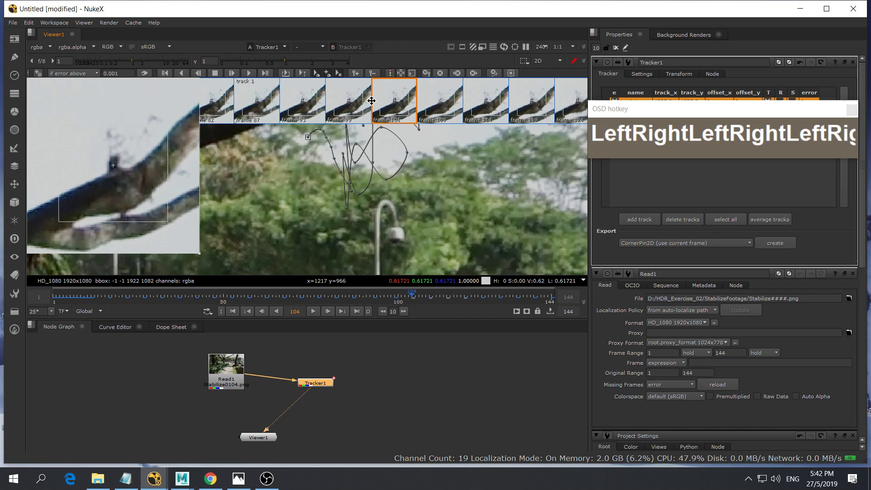
{"action": "key", "text": "alt+Left"}
{"action": "key", "text": "alt+Left"}
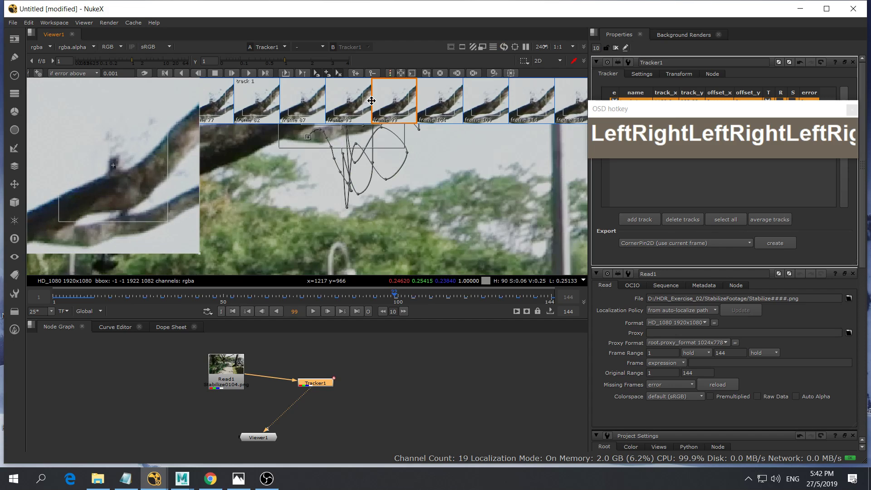
{"action": "key", "text": "alt+Left"}
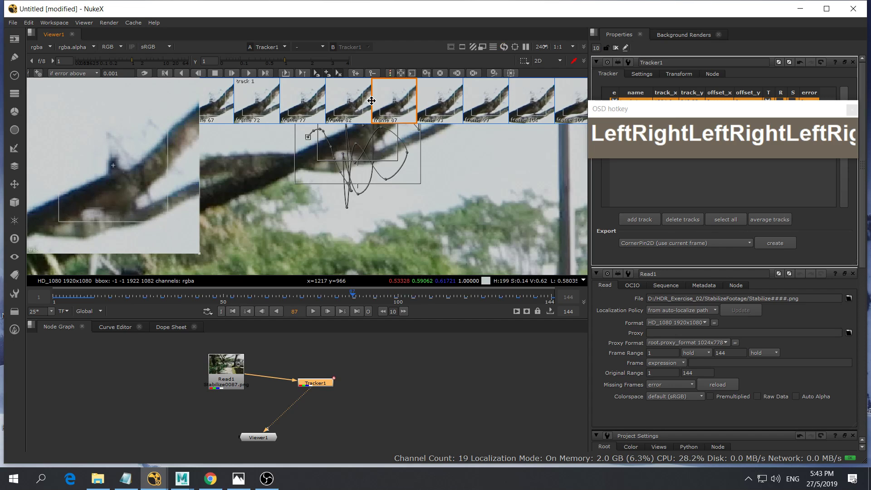
Go back to the keyframe at 82 and nudge the track onto the twig stub
{"action": "key", "text": "alt+Right"}
{"action": "key", "text": "alt+Left"}
{"action": "key", "text": "alt+Left"}
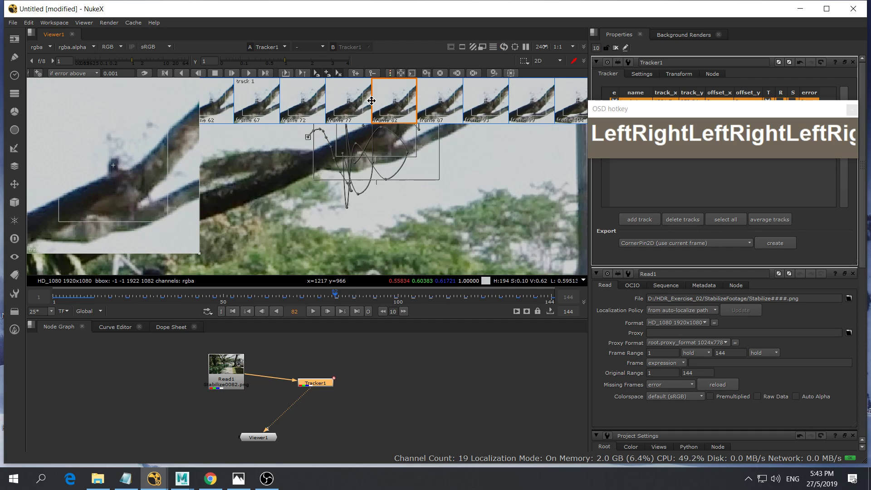
{"action": "left_click", "coordinate": [138, 169]}
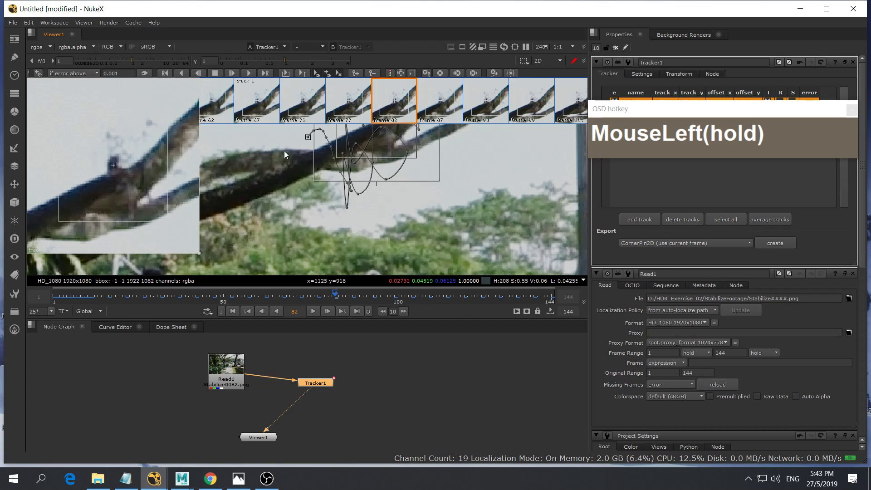
Compare the keyframes at 82 and 77, and nudge the track at frame 77 onto the twig stub
{"action": "key", "text": "alt+Left"}
{"action": "key", "text": "alt+Right"}
{"action": "key", "text": "alt+Left"}
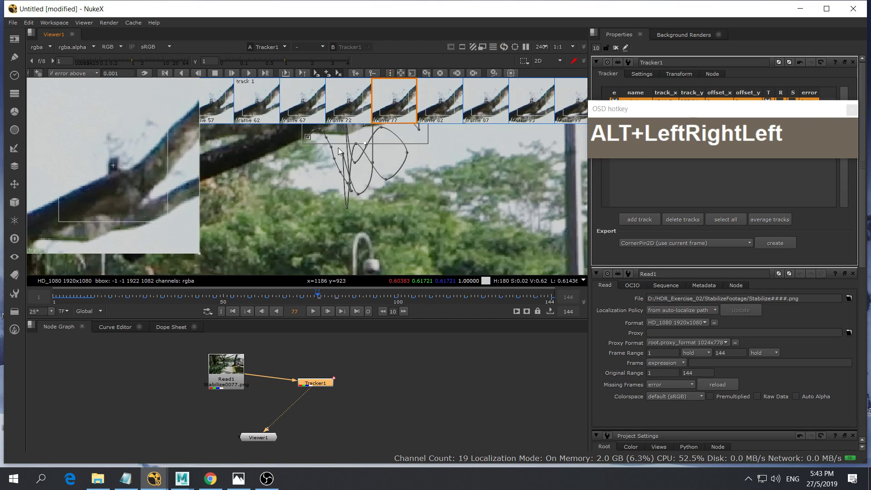
{"action": "key", "text": "alt+Right"}
{"action": "key", "text": "alt+Left"}
{"action": "key", "text": "alt+Right"}
{"action": "key", "text": "alt+Left"}
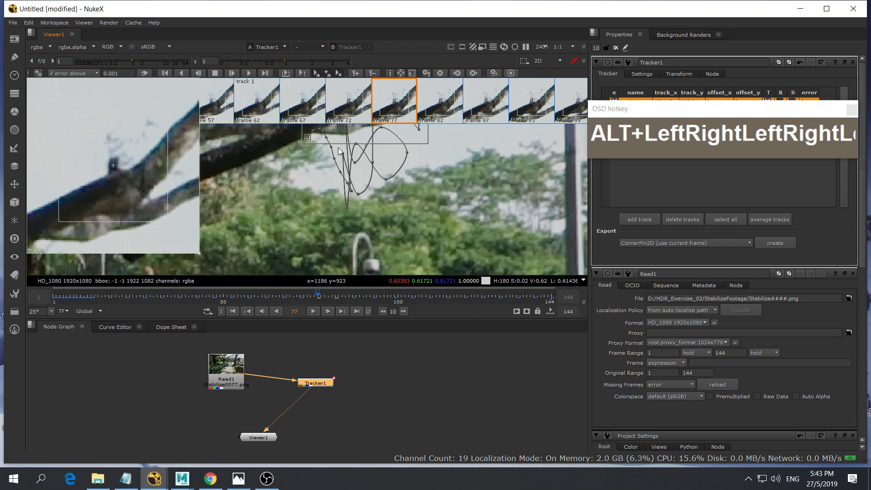
{"action": "left_click_drag", "start_coordinate": [172, 150], "coordinate": [168, 149]}
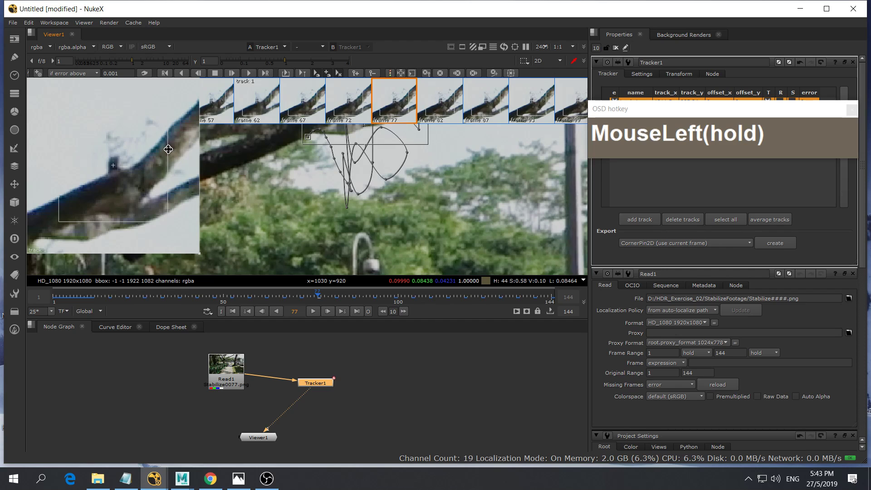
Flip between the tracking keyframes at 82, 77 and 72 to check that the twig stub stays aligned
{"action": "key", "text": "alt+Right"}
{"action": "key", "text": "alt+Left"}
{"action": "key", "text": "alt+Right"}
{"action": "key", "text": "alt+Left"}
{"action": "key", "text": "alt+Right"}
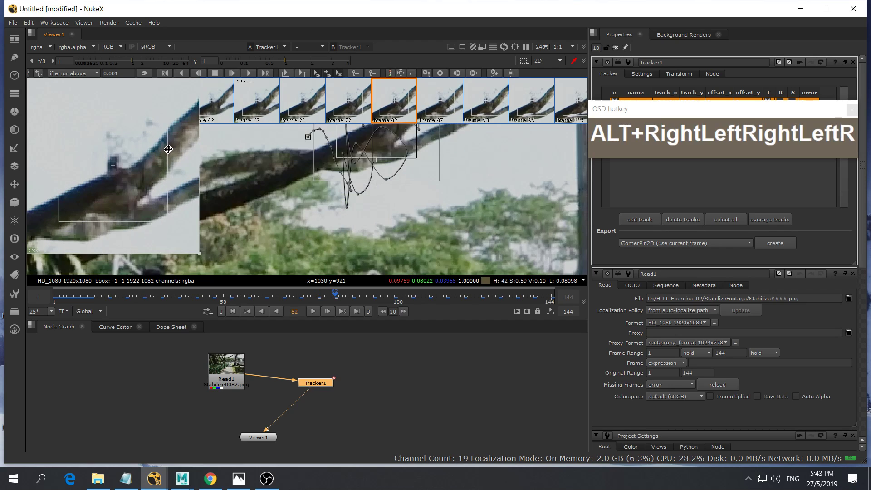
{"action": "key", "text": "alt+Left"}
{"action": "key", "text": "alt+Left"}
{"action": "key", "text": "alt+Right"}
{"action": "key", "text": "alt+Left"}
{"action": "key", "text": "alt+Right"}
{"action": "key", "text": "alt+Left"}
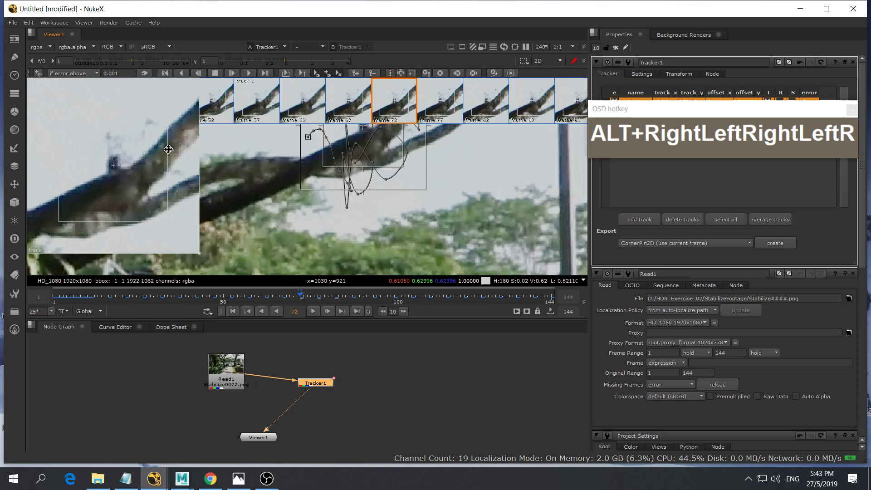
{"action": "key", "text": "alt+Right"}
{"action": "key", "text": "alt+Left"}
{"action": "key", "text": "alt+Right"}
{"action": "key", "text": "alt+Left"}
Compare the keyframes at 72 and 67, and fine-tune the track on the twig stub at frame 67
{"action": "key", "text": "alt+Left"}
{"action": "key", "text": "alt+Right"}
{"action": "key", "text": "alt+Left"}
{"action": "left_click_drag", "start_coordinate": [144, 162], "coordinate": [144, 162]}
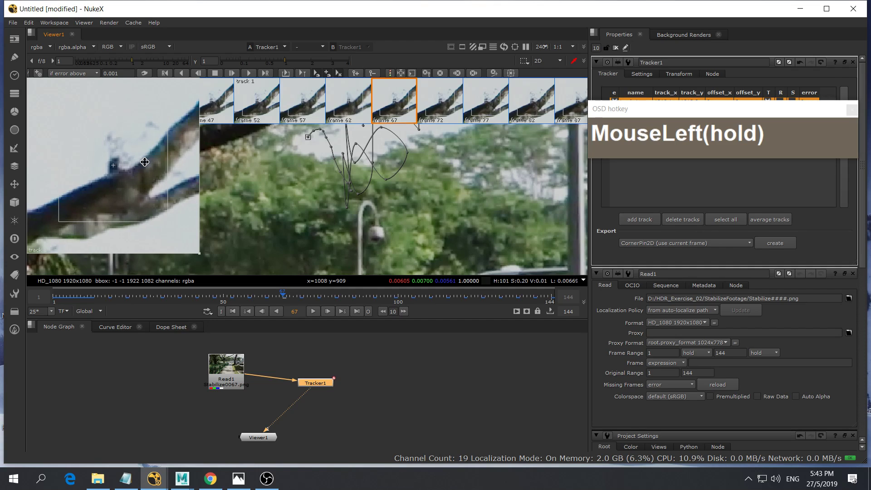
{"action": "left_click_drag", "start_coordinate": [198, 162], "coordinate": [198, 162]}
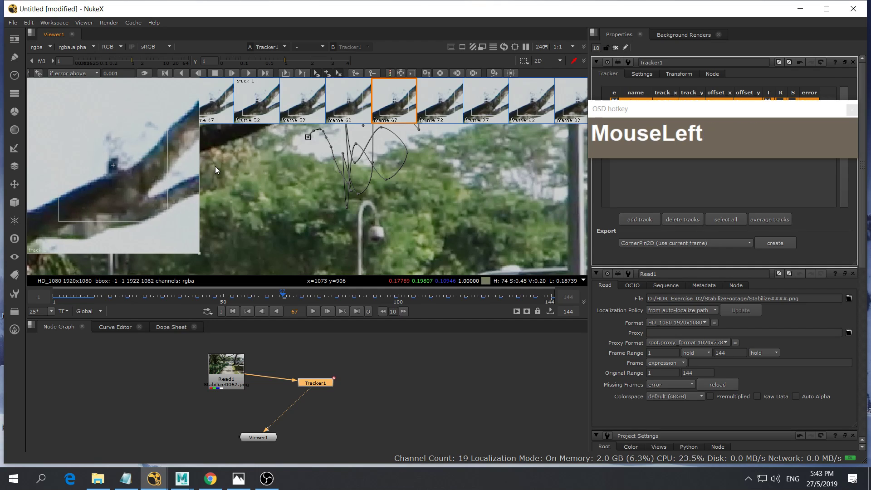
Step back and forth through the tracking keyframes from 67 to 27, comparing the track's alignment with the twig stub
{"action": "key", "text": "alt+Left"}
{"action": "key", "text": "alt+Right"}
{"action": "key", "text": "alt+Left"}
{"action": "key", "text": "alt+Left"}
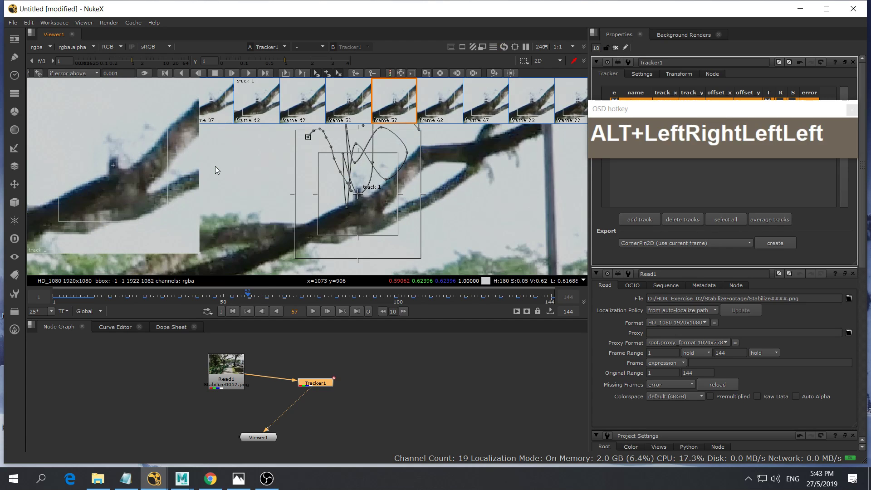
{"action": "key", "text": "alt+Right"}
{"action": "key", "text": "alt+Left"}
{"action": "key", "text": "alt+Left"}
{"action": "key", "text": "alt+Right"}
{"action": "key", "text": "alt+Left"}
{"action": "key", "text": "alt+Left"}
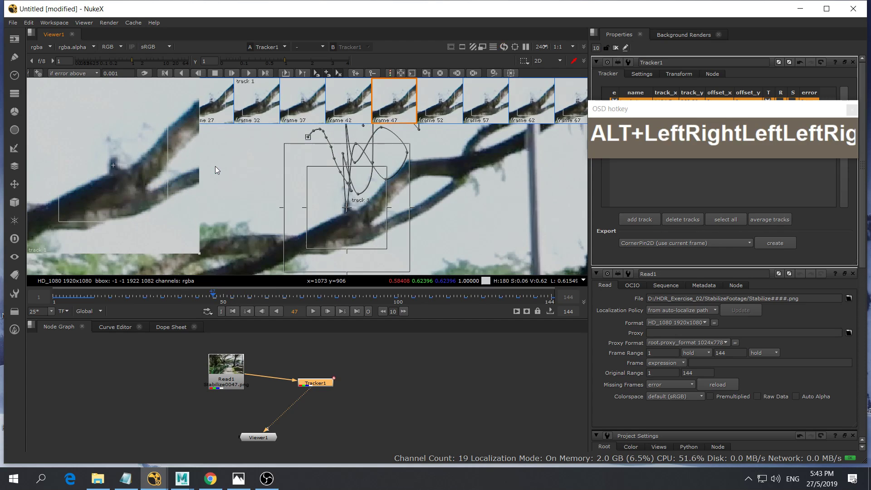
{"action": "key", "text": "alt+Left"}
{"action": "key", "text": "alt+Right"}
{"action": "key", "text": "alt+Left"}
{"action": "key", "text": "alt+Left"}
{"action": "key", "text": "alt+Left"}
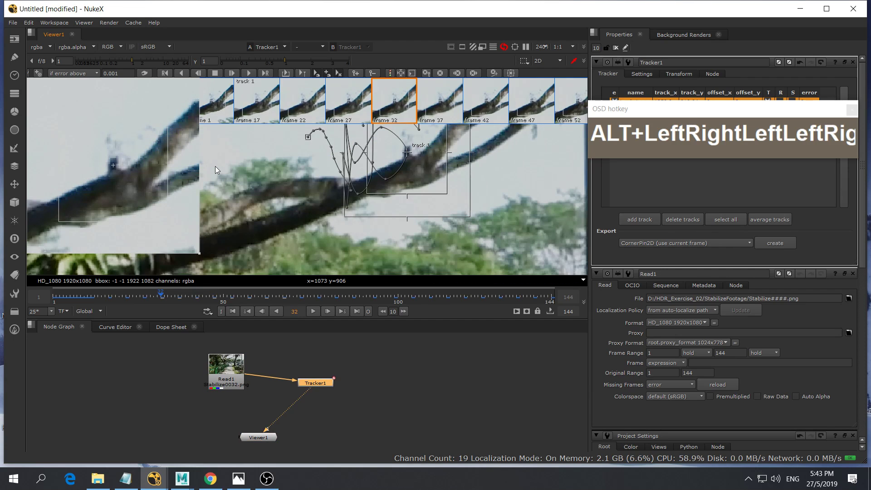
{"action": "key", "text": "alt+Left"}
{"action": "key", "text": "alt+Right"}
{"action": "key", "text": "alt+Left"}
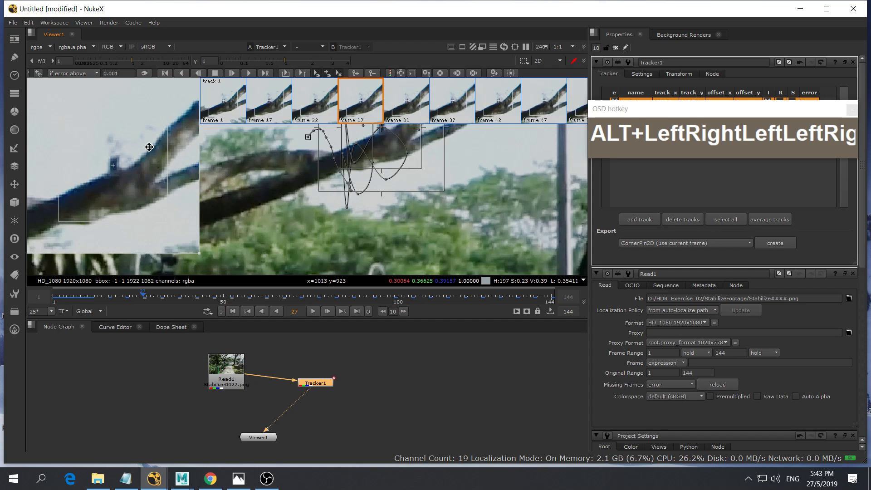
Fine-tune the track on the twig stub at keyframes 27 and 17, comparing the neighbouring keyframes between them
{"action": "left_click_drag", "start_coordinate": [150, 147], "coordinate": [149, 148]}
{"action": "key", "text": "alt+Left"}
{"action": "key", "text": "alt+Right"}
{"action": "key", "text": "alt+Left"}
{"action": "key", "text": "alt+Left"}
{"action": "key", "text": "alt+Right"}
{"action": "key", "text": "alt+Left"}
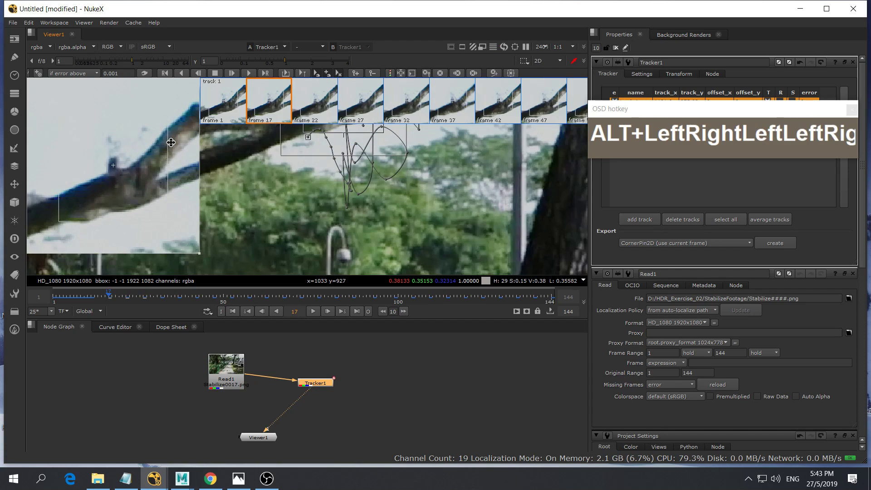
{"action": "left_click_drag", "start_coordinate": [161, 171], "coordinate": [161, 171]}
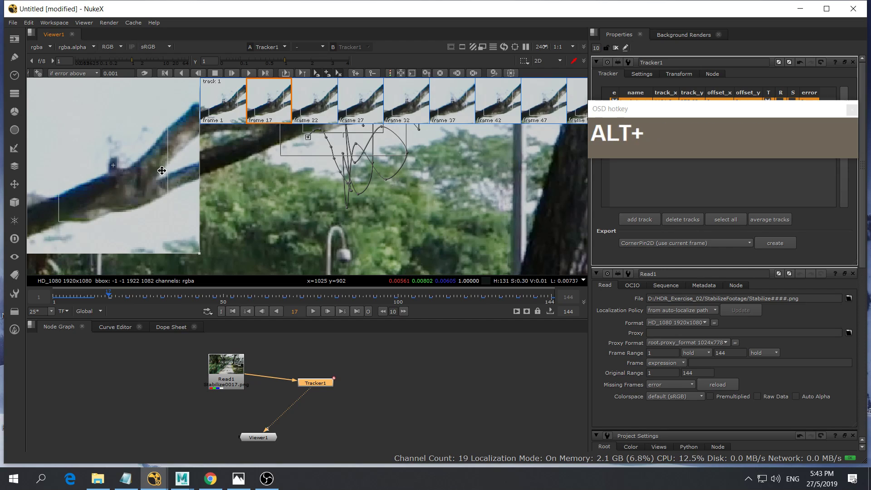
Go back to frame 9, then step forward through the tracking keyframes to frame 104, checking the track's alignment with the twig stub
{"action": "key", "text": "alt+Left"}
{"action": "key", "text": "alt+Left"}
{"action": "key", "text": "alt+Left"}
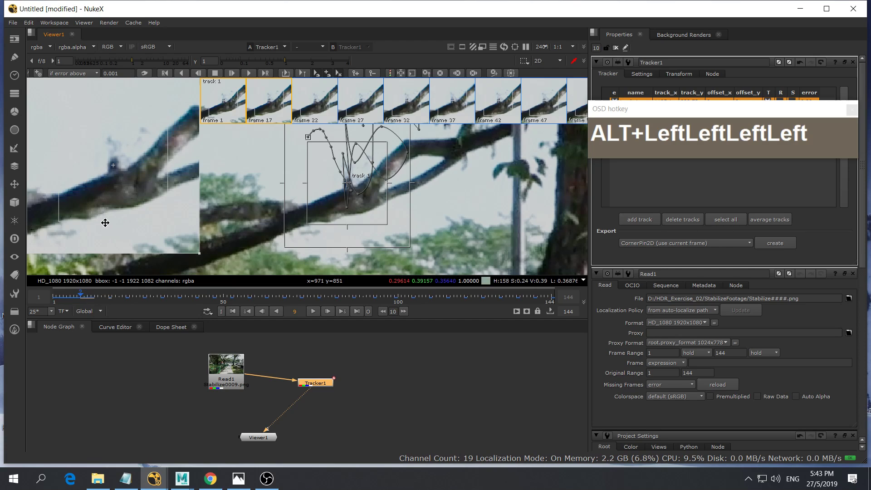
{"action": "key", "text": "alt+Right"}
{"action": "key", "text": "alt+Right"}
{"action": "key", "text": "alt+Right"}
{"action": "key", "text": "alt+Right"}
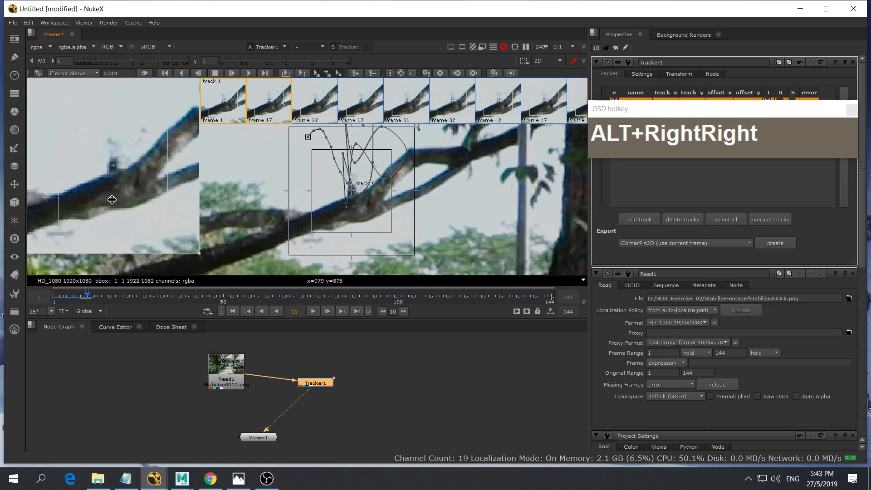
{"action": "key", "text": "alt+Right"}
{"action": "key", "text": "alt+Right"}
{"action": "key", "text": "alt+Right"}
{"action": "key", "text": "alt+Right"}
{"action": "key", "text": "alt+Right"}
{"action": "key", "text": "alt+Right"}
{"action": "key", "text": "alt+Right"}
{"action": "key", "text": "alt+Right"}
{"action": "key", "text": "alt+Right"}
{"action": "key", "text": "alt+Right"}
{"action": "key", "text": "alt+Right"}
{"action": "key", "text": "alt+Right"}
{"action": "key", "text": "alt+Right"}
{"action": "key", "text": "alt+Right"}
{"action": "key", "text": "alt+Right"}
{"action": "key", "text": "alt+Right"}
{"action": "key", "text": "alt+Right"}
{"action": "key", "text": "alt+Right"}
{"action": "key", "text": "alt+Right"}
{"action": "key", "text": "alt+Right"}
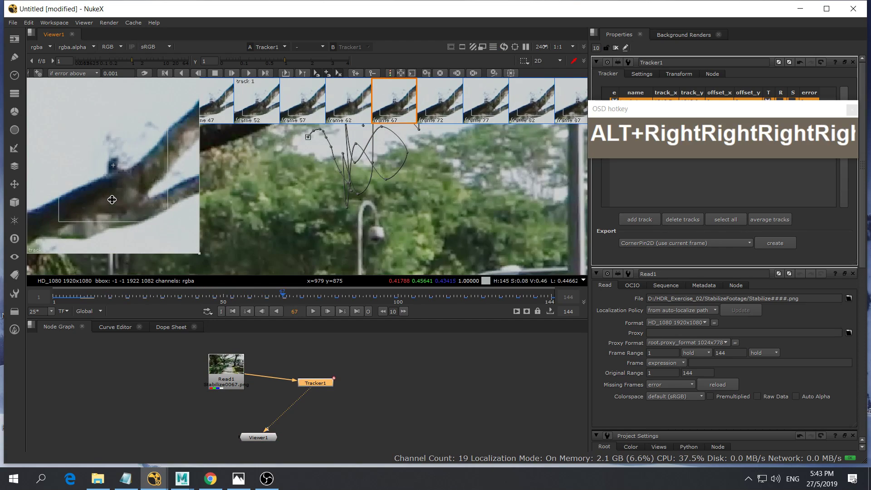
{"action": "key", "text": "alt+Right"}
{"action": "key", "text": "alt+Right"}
{"action": "key", "text": "alt+Right"}
{"action": "key", "text": "alt+Right"}
{"action": "key", "text": "alt+Right"}
{"action": "key", "text": "alt+Right"}
{"action": "key", "text": "alt+Right"}
{"action": "key", "text": "alt+Right"}
{"action": "key", "text": "alt+Right"}
{"action": "key", "text": "alt+Right"}
{"action": "key", "text": "alt+Right"}
{"action": "key", "text": "alt+Right"}
{"action": "key", "text": "alt+Right"}
{"action": "key", "text": "alt+Right"}
{"action": "key", "text": "alt+Right"}
{"action": "key", "text": "alt+Right"}
{"action": "key", "text": "alt+Right"}
Review the remaining tracking keyframes past frame 139, then flip through the early ones back to frame 9 to check the twig stub's alignment
{"action": "key", "text": "KP_0"}
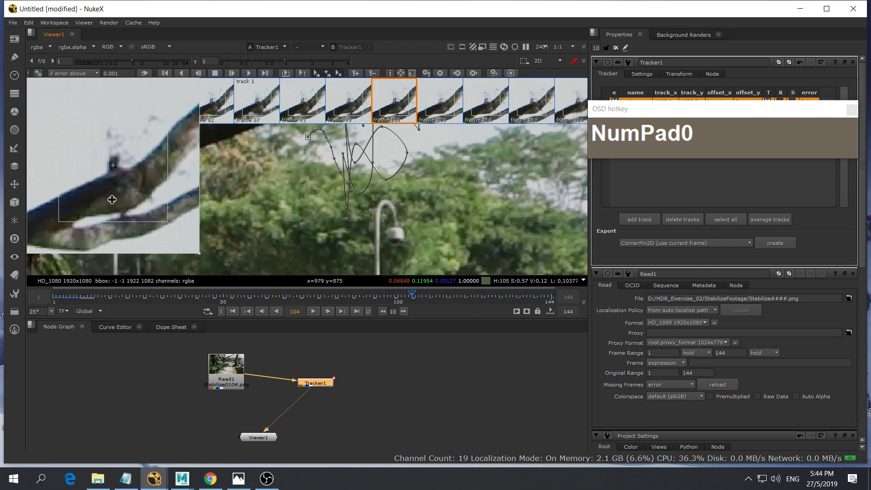
{"action": "key", "text": "Right"}
{"action": "key", "text": "Right"}
{"action": "key", "text": "Right"}
{"action": "key", "text": "Right"}
{"action": "key", "text": "Right"}
{"action": "key", "text": "Right"}
{"action": "key", "text": "Right"}
{"action": "key", "text": "Right"}
{"action": "key", "text": "Right"}
{"action": "key", "text": "Right"}
{"action": "key", "text": "Right"}
{"action": "key", "text": "Right"}
{"action": "key", "text": "Right"}
{"action": "key", "text": "Right"}
{"action": "key", "text": "Right"}
{"action": "key", "text": "Right"}
{"action": "key", "text": "Right"}
{"action": "key", "text": "Right"}
{"action": "key", "text": "Right"}
{"action": "key", "text": "Right"}
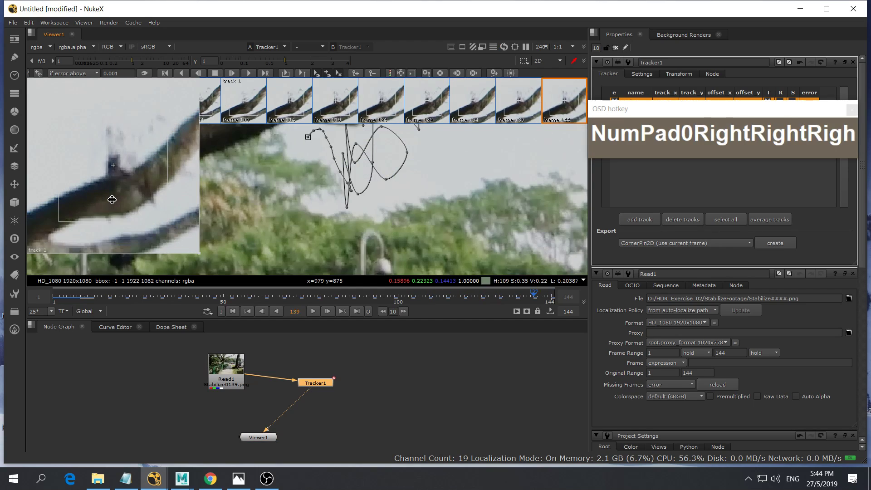
{"action": "key", "text": "Right"}
{"action": "key", "text": "Right"}
{"action": "key", "text": "Right"}
{"action": "key", "text": "Right"}
{"action": "key", "text": "Right"}
{"action": "key", "text": "Right"}
{"action": "key", "text": "Right"}
{"action": "key", "text": "Right"}
{"action": "key", "text": "Right"}
{"action": "key", "text": "Right"}
{"action": "key", "text": "Right"}
{"action": "key", "text": "Right"}
{"action": "key", "text": "Right"}
{"action": "key", "text": "Right"}
{"action": "key", "text": "Right"}
{"action": "key", "text": "Right"}
{"action": "key", "text": "Right"}
{"action": "key", "text": "Right"}
{"action": "key", "text": "Right"}
{"action": "key", "text": "Right"}
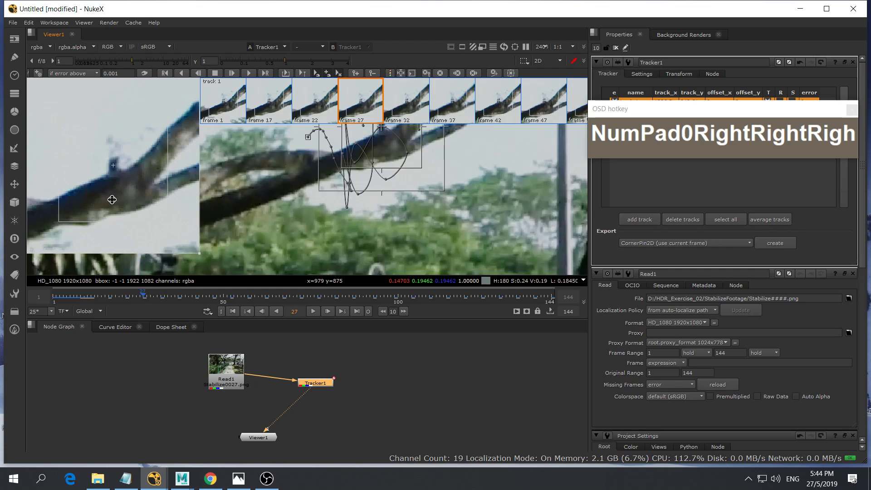
{"action": "key", "text": "Left"}
{"action": "key", "text": "Left"}
{"action": "key", "text": "Left"}
{"action": "key", "text": "Left"}
{"action": "key", "text": "Left"}
{"action": "key", "text": "Left"}
{"action": "key", "text": "Left"}
{"action": "key", "text": "Left"}
{"action": "key", "text": "Left"}
{"action": "key", "text": "Left"}
{"action": "key", "text": "Left"}
{"action": "key", "text": "Left"}
{"action": "key", "text": "Left"}
{"action": "key", "text": "Left"}
{"action": "key", "text": "Left"}
{"action": "key", "text": "Left"}
{"action": "key", "text": "Left"}
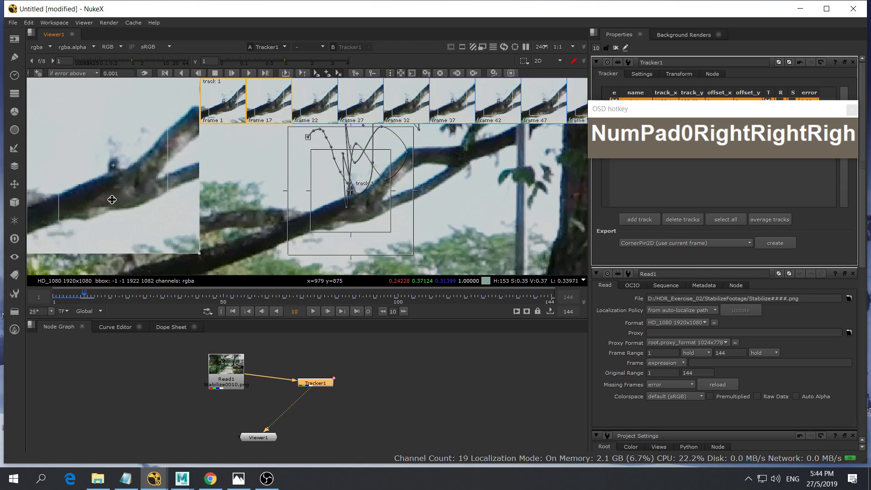
{"action": "key", "text": "Left"}
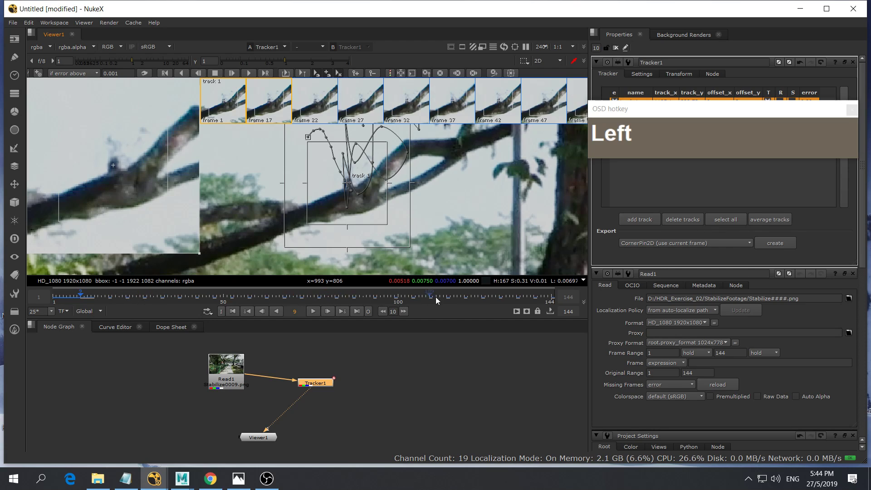
Automatically track all the frames between the manual keyframes with Key Track All
{"action": "key", "text": "Left"}
{"action": "key", "text": "Left"}
{"action": "left_click", "coordinate": [284, 72]}
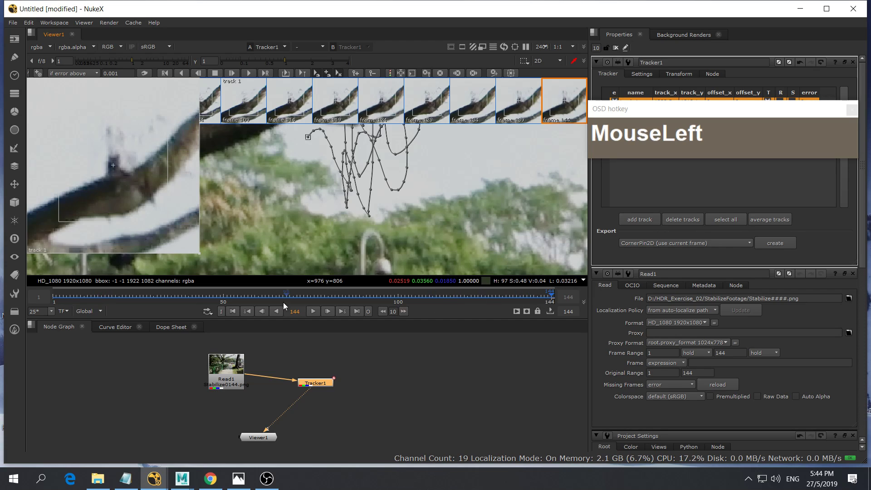
Compare the tracked frames around 12 to 15, and nudge the track onto the twig stub at frame 13
{"action": "left_click_drag", "start_coordinate": [83, 297], "coordinate": [99, 295]}
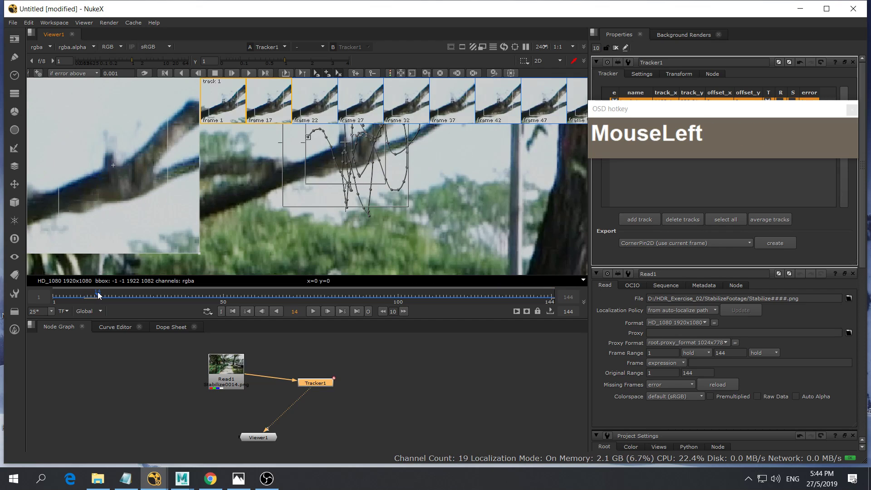
{"action": "key", "text": "Right"}
{"action": "key", "text": "Left"}
{"action": "key", "text": "Left"}
{"action": "key", "text": "Left"}
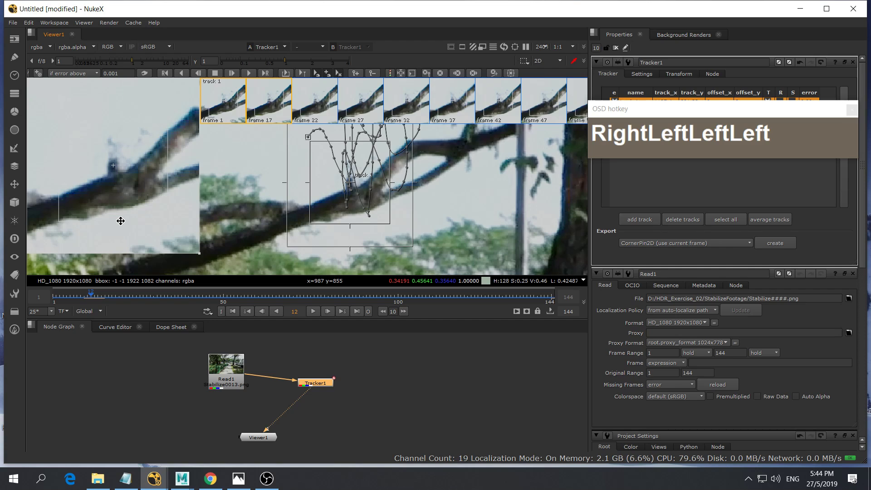
{"action": "key", "text": "Left"}
{"action": "key", "text": "Right"}
{"action": "key", "text": "Left"}
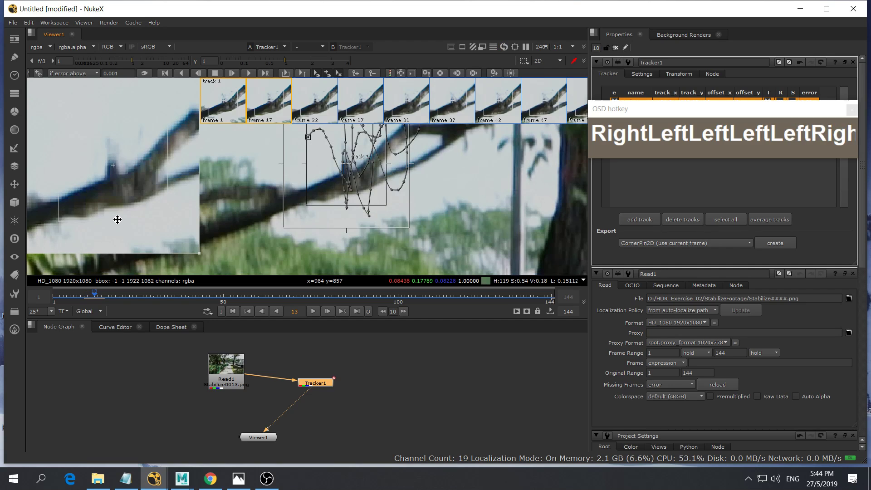
{"action": "key", "text": "Right"}
{"action": "key", "text": "Right"}
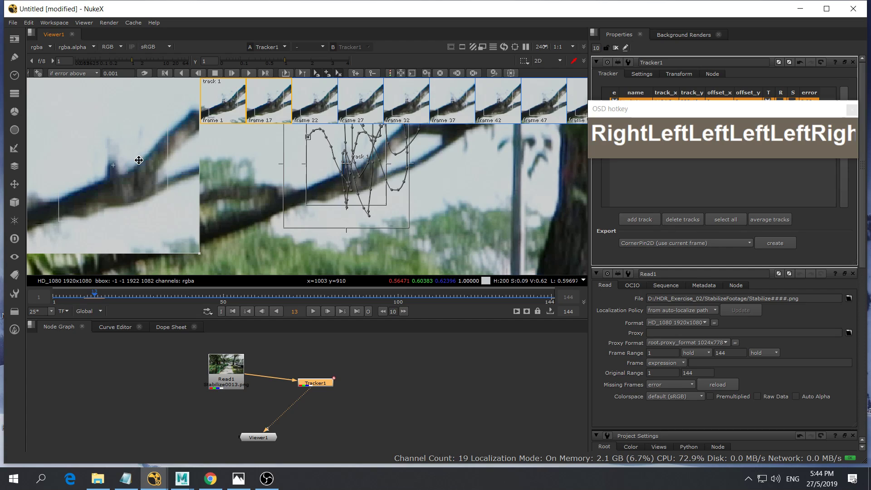
{"action": "left_click_drag", "start_coordinate": [139, 160], "coordinate": [142, 148]}
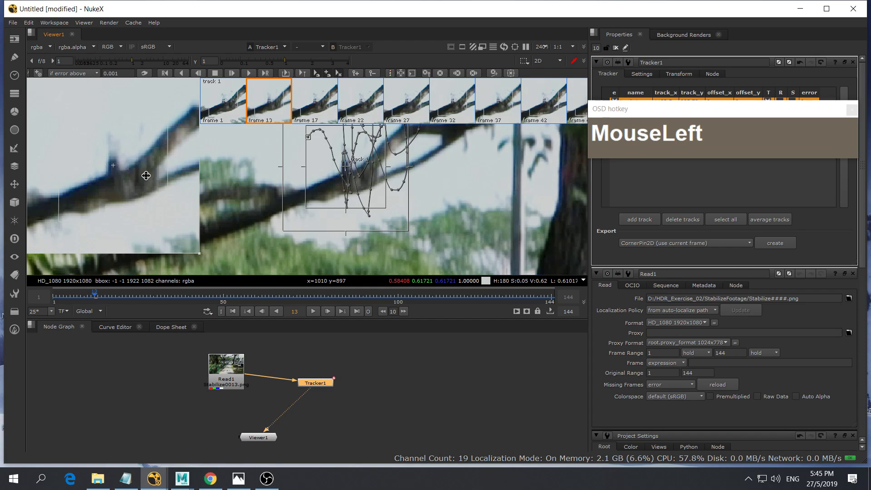
Correct the track's position on the twig stub at frames 14 and 15
{"action": "key", "text": "Right"}
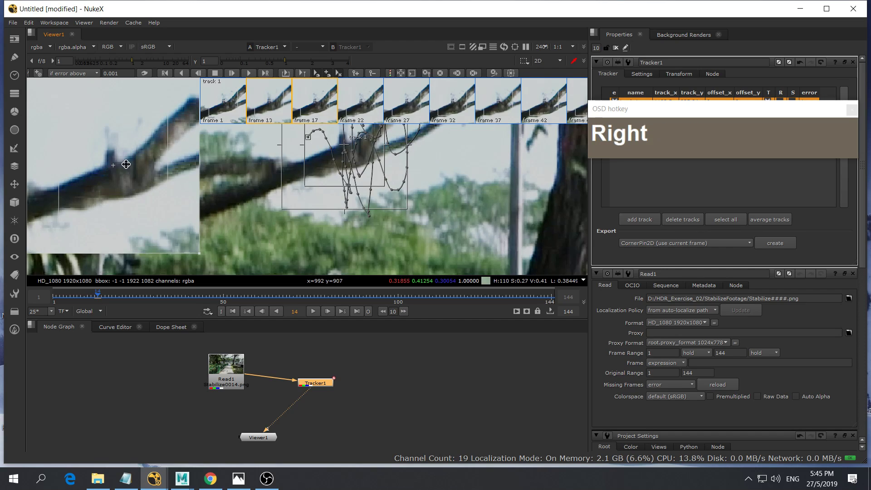
{"action": "left_click_drag", "start_coordinate": [126, 164], "coordinate": [147, 173]}
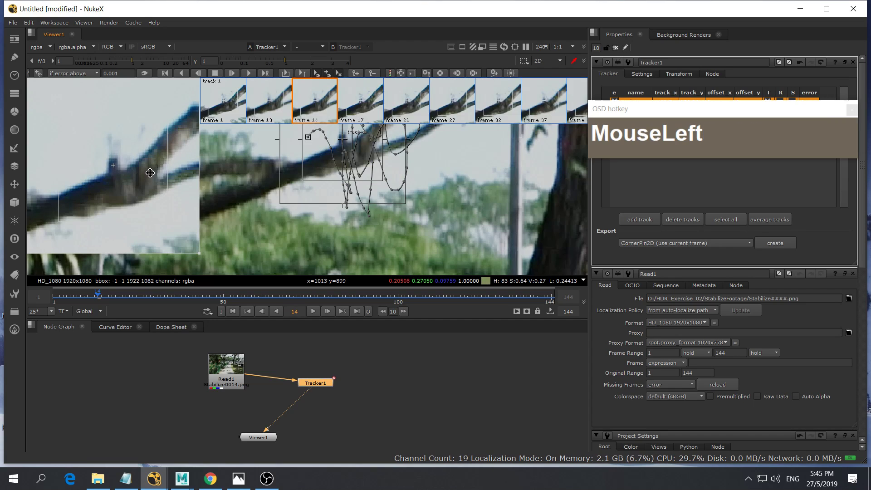
{"action": "key", "text": "Right"}
{"action": "left_click_drag", "start_coordinate": [146, 168], "coordinate": [166, 178]}
Check the frames after 15 and realign the track with the twig stub at frame 20
{"action": "key", "text": "Right"}
{"action": "key", "text": "Right"}
{"action": "key", "text": "Right"}
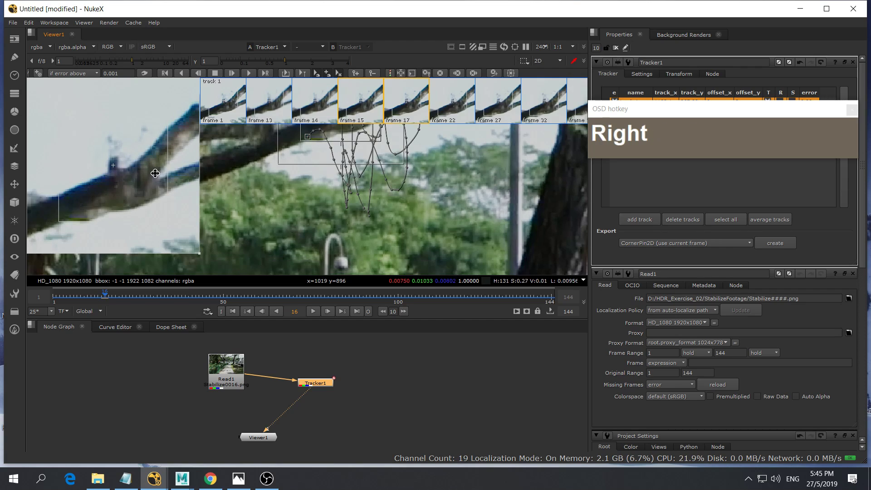
{"action": "key", "text": "Right"}
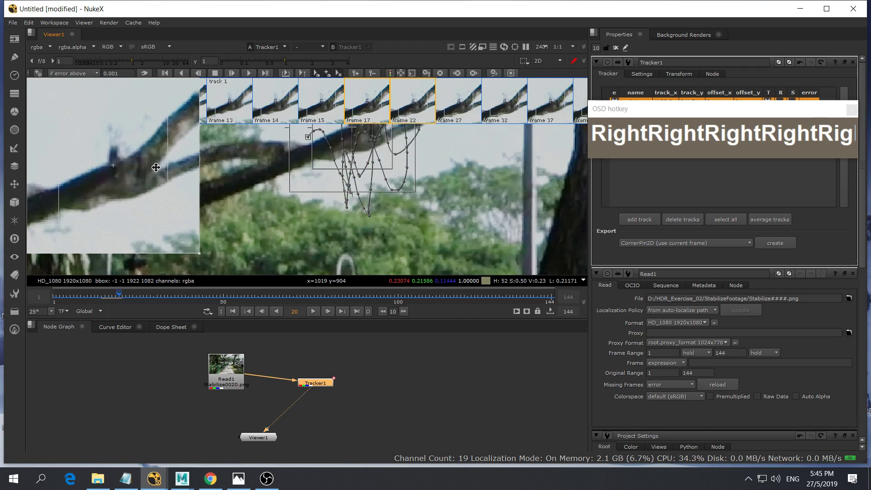
{"action": "left_click_drag", "start_coordinate": [153, 149], "coordinate": [155, 155]}
Check frames 21 to 26 one by one and fine-tune the track on the twig stub at frame 26
{"action": "key", "text": "Right"}
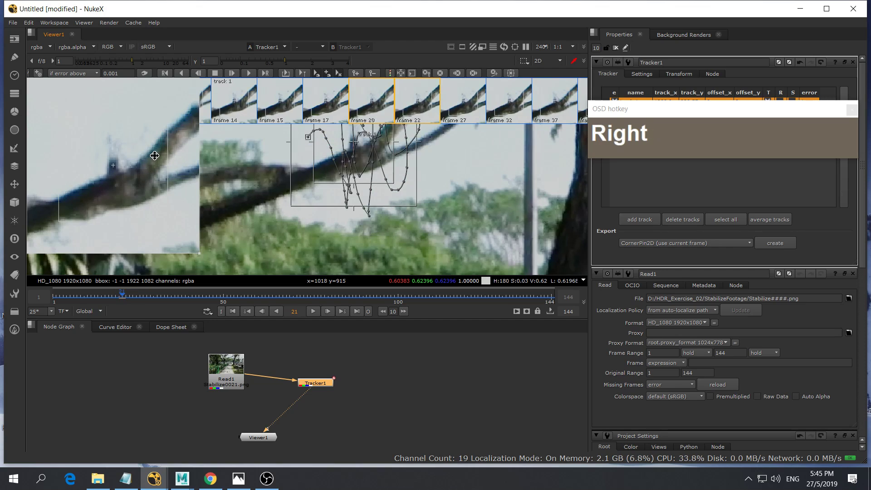
{"action": "key", "text": "Right"}
{"action": "key", "text": "Right"}
{"action": "key", "text": "Right"}
{"action": "key", "text": "Right"}
{"action": "key", "text": "Right"}
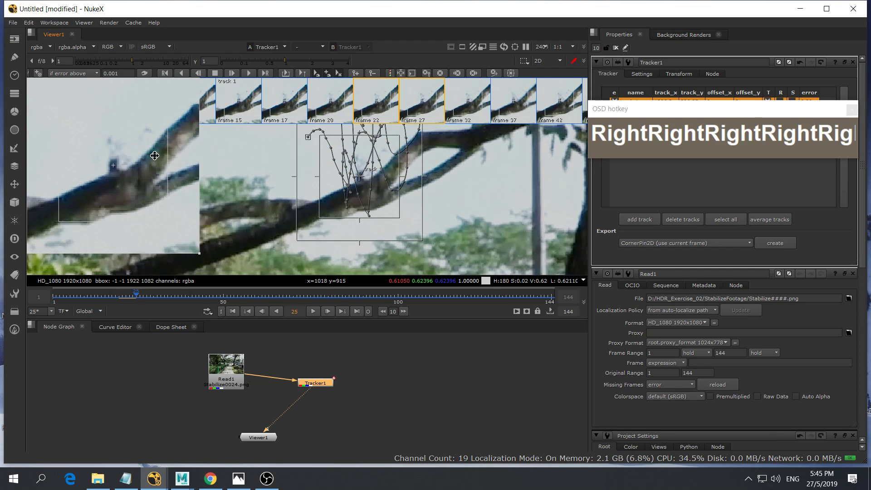
{"action": "key", "text": "Right"}
{"action": "key", "text": "Left"}
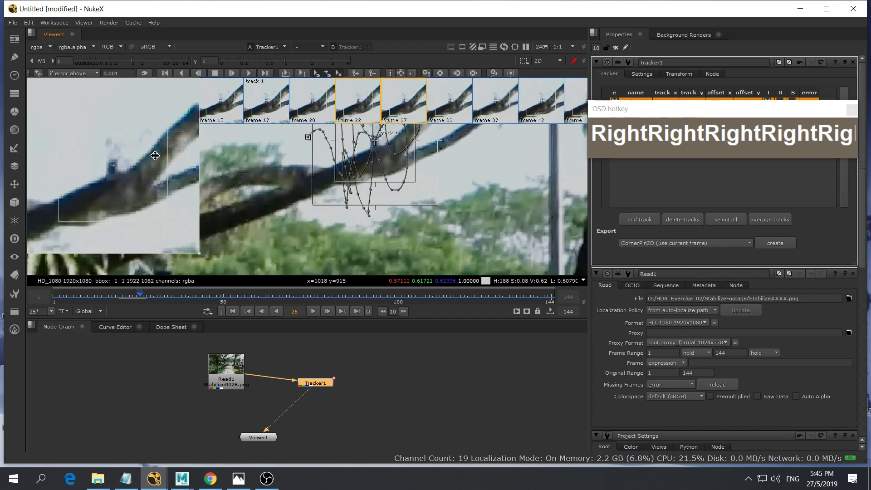
{"action": "left_click_drag", "start_coordinate": [154, 154], "coordinate": [156, 155]}
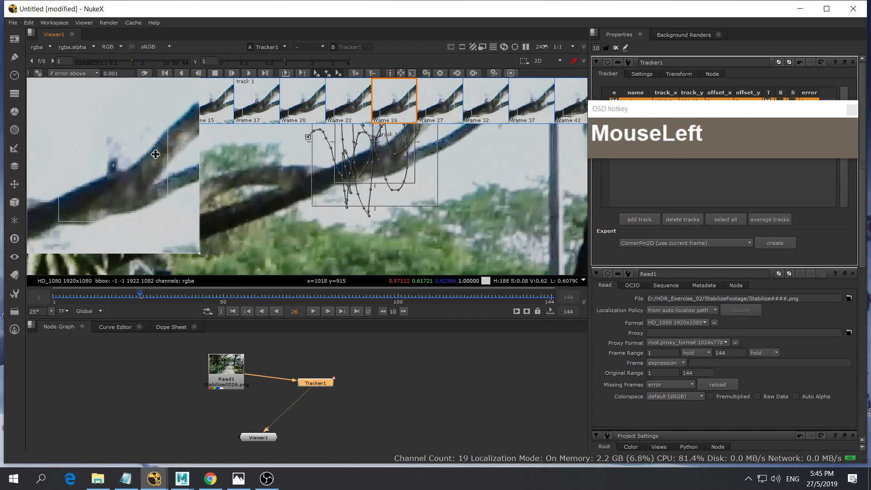
Check the frames from 27 to 37 and fine-tune the track on the twig stub at frame 36
{"action": "key", "text": "Right"}
{"action": "key", "text": "Right"}
{"action": "key", "text": "Right"}
{"action": "key", "text": "Right"}
{"action": "key", "text": "Right"}
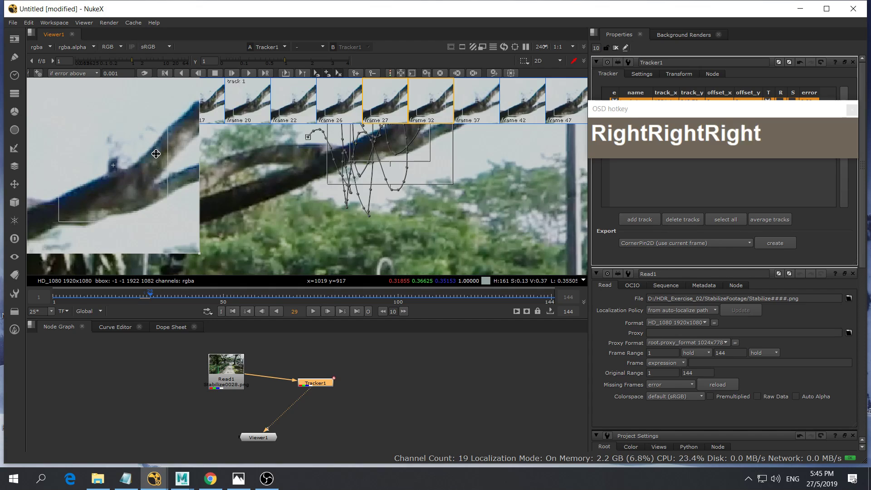
{"action": "key", "text": "Right"}
{"action": "key", "text": "Right"}
{"action": "key", "text": "Right"}
{"action": "key", "text": "Right"}
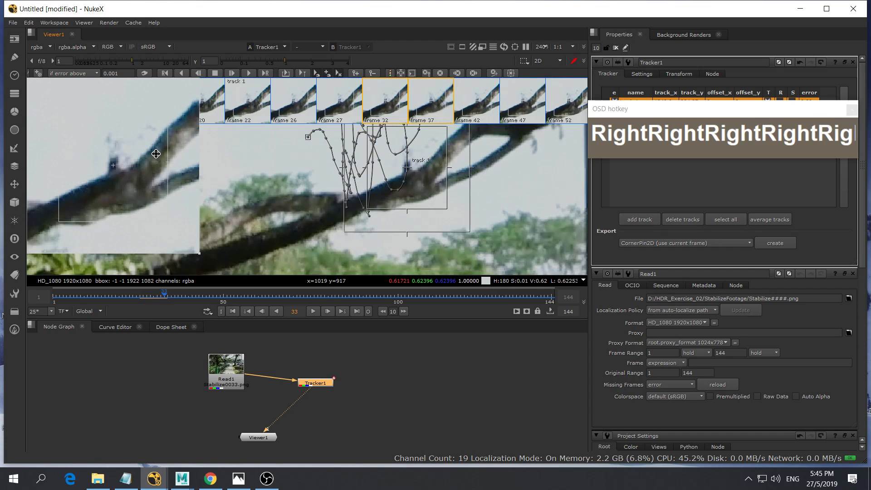
{"action": "key", "text": "Right"}
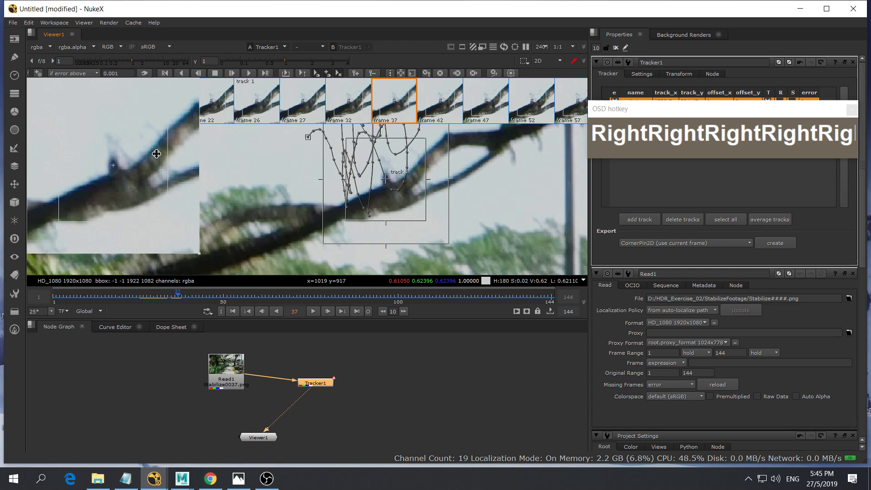
{"action": "key", "text": "Right"}
{"action": "key", "text": "Left"}
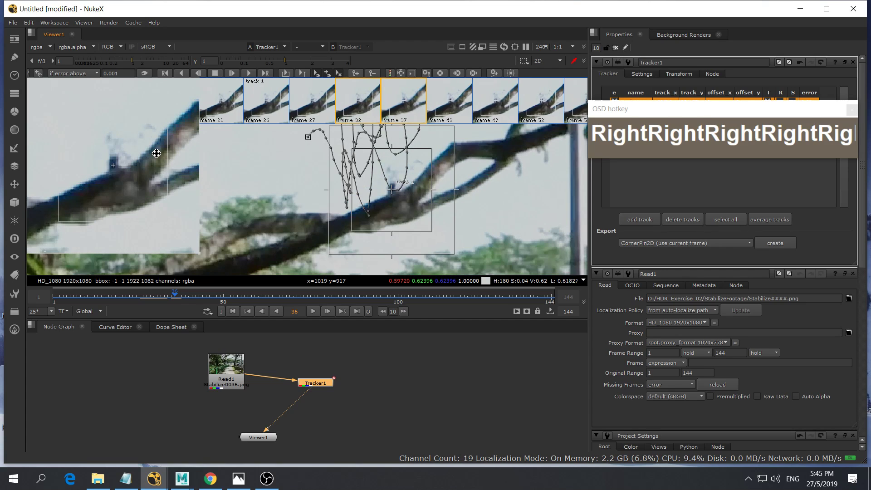
{"action": "left_click_drag", "start_coordinate": [156, 153], "coordinate": [157, 156]}
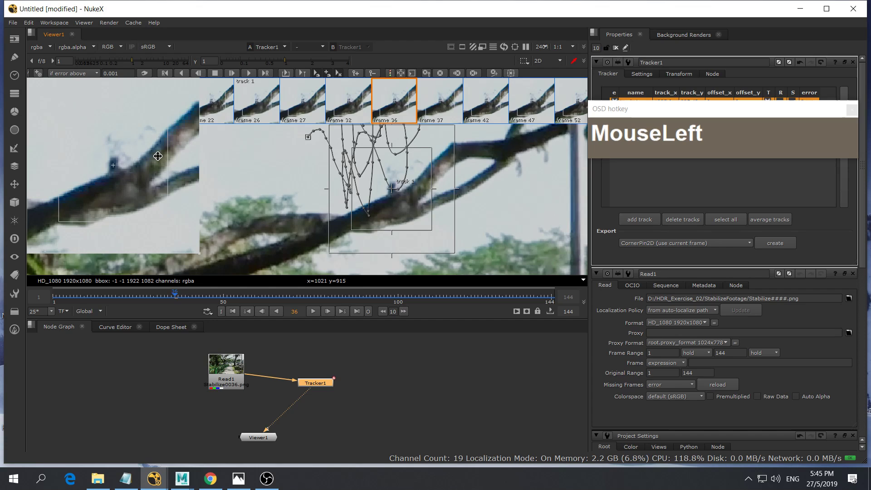
Check the frames from 37 to 40 and fine-tune the track on the twig stub at frame 39
{"action": "key", "text": "Right"}
{"action": "key", "text": "Right"}
{"action": "key", "text": "Right"}
{"action": "key", "text": "Right"}
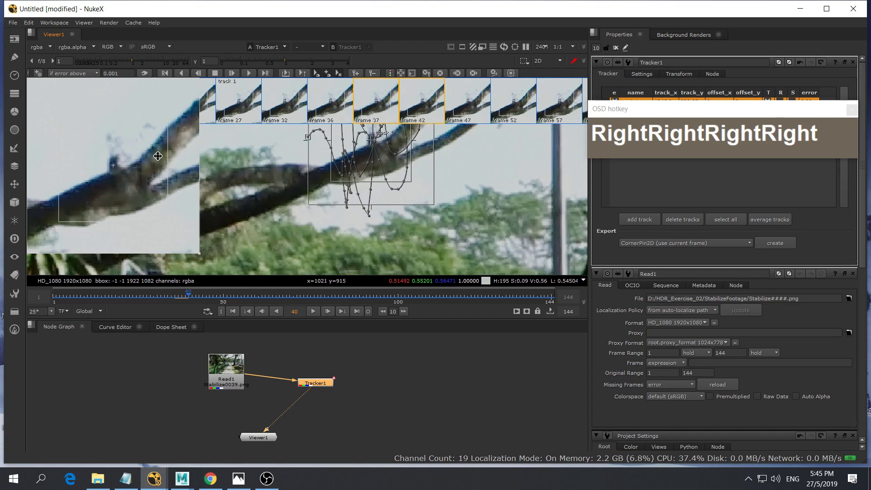
{"action": "key", "text": "Left"}
{"action": "left_click_drag", "start_coordinate": [158, 156], "coordinate": [157, 157]}
Examine frame by frame how well the track follows the twig stub from frame 40 to frame 51
{"action": "key", "text": "Right"}
{"action": "key", "text": "Right"}
{"action": "key", "text": "Right"}
{"action": "key", "text": "Right"}
{"action": "key", "text": "Right"}
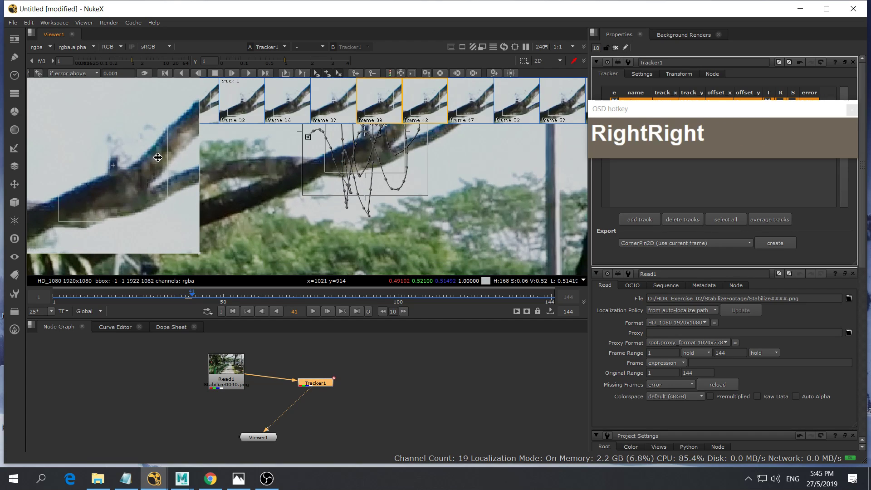
{"action": "key", "text": "Right"}
{"action": "key", "text": "Right"}
{"action": "key", "text": "Right"}
{"action": "key", "text": "Right"}
{"action": "key", "text": "Right"}
{"action": "key", "text": "Right"}
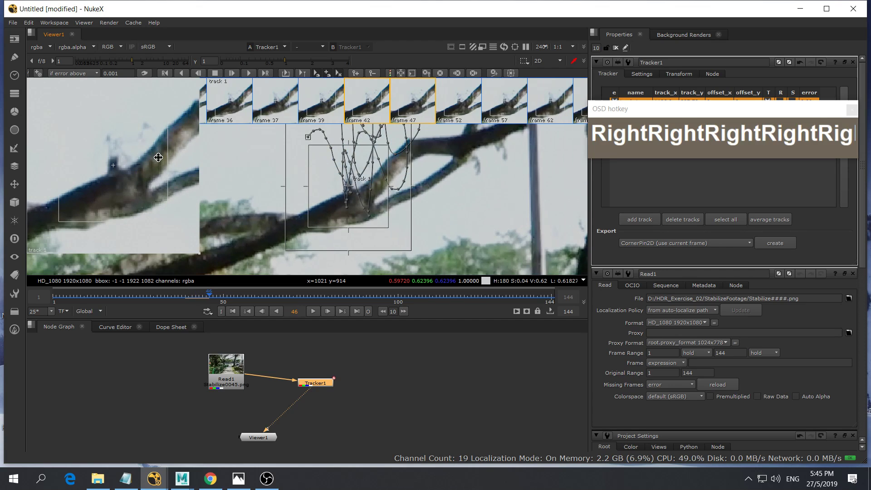
{"action": "key", "text": "Right"}
{"action": "key", "text": "Right"}
{"action": "key", "text": "Right"}
{"action": "key", "text": "Right"}
{"action": "key", "text": "Right"}
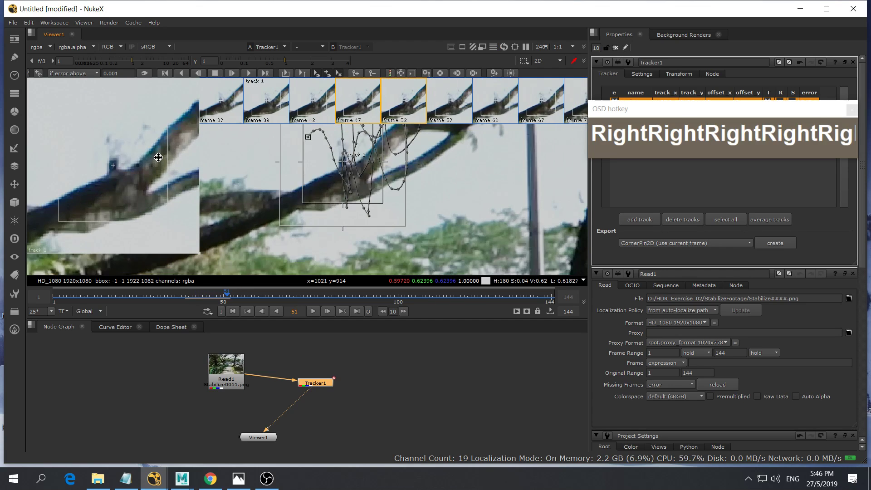
Check the frames after 51 and realign the track with the twig stub at frame 61
{"action": "key", "text": "Right"}
{"action": "key", "text": "Right"}
{"action": "key", "text": "Right"}
{"action": "key", "text": "Right"}
{"action": "key", "text": "Right"}
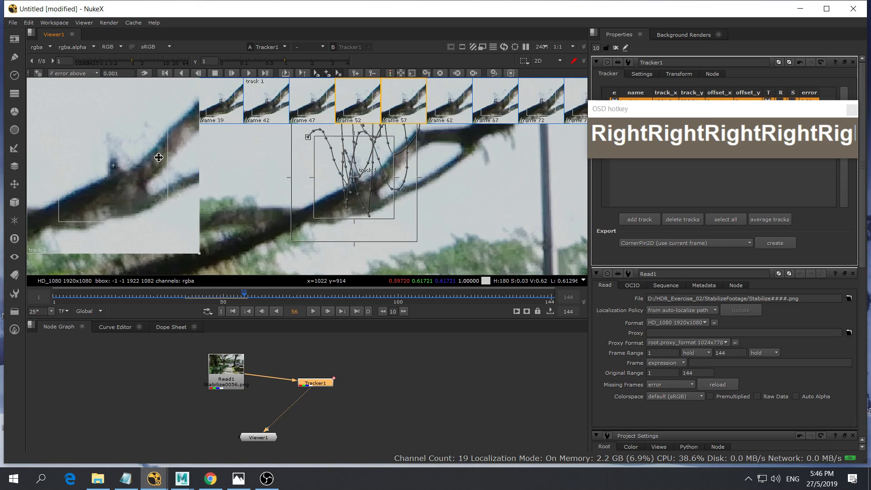
{"action": "key", "text": "Right"}
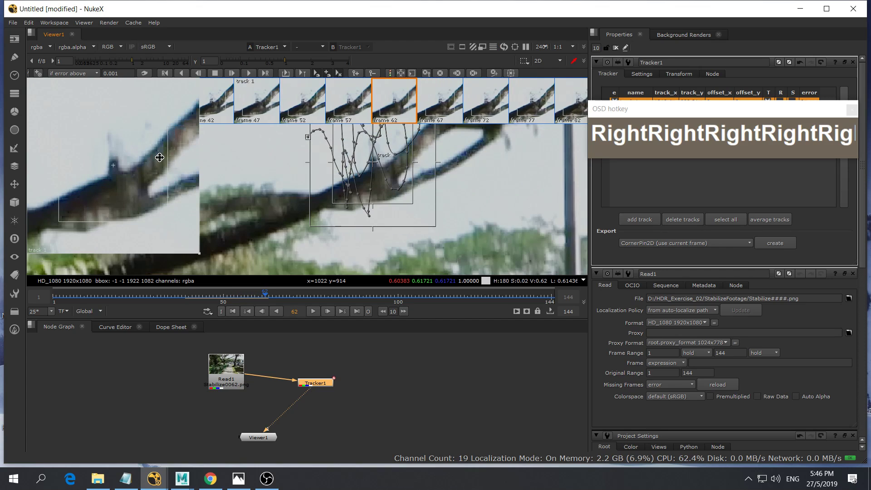
{"action": "left_click_drag", "start_coordinate": [160, 156], "coordinate": [159, 153]}
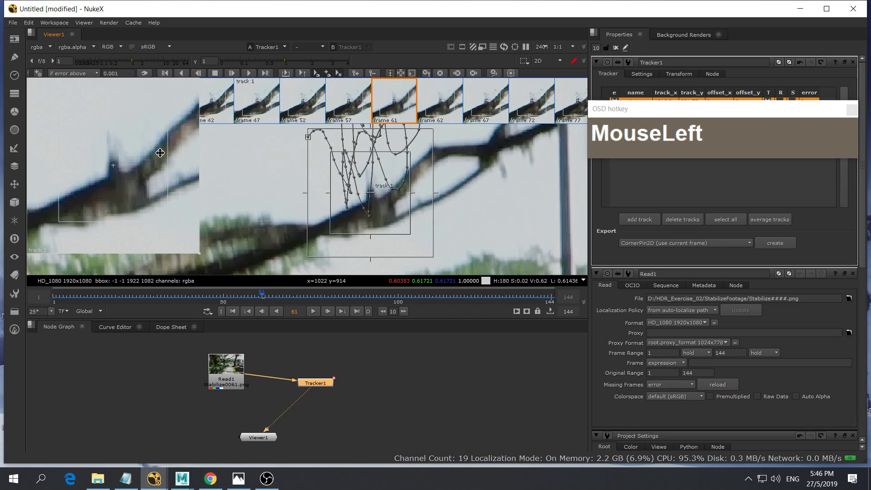
Correct the track's position on the twig stub at frames 63, 64 and 65, and check it at frame 67
{"action": "key", "text": "Right"}
{"action": "key", "text": "Right"}
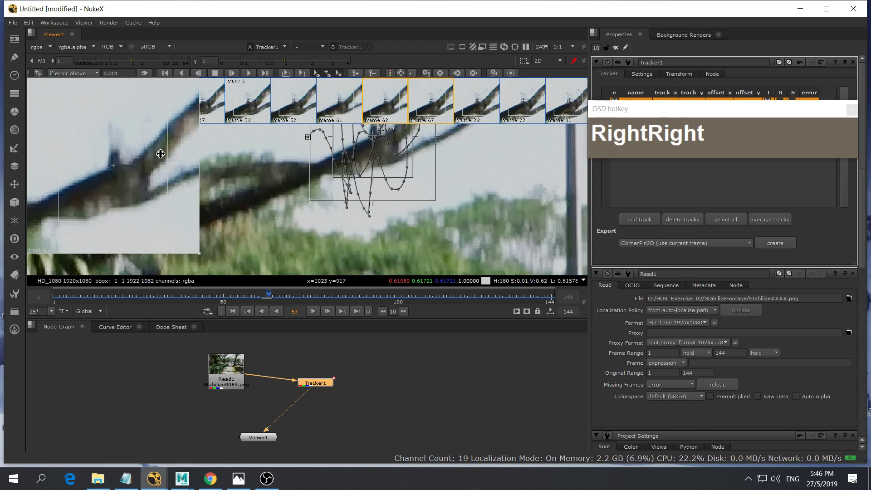
{"action": "left_click_drag", "start_coordinate": [160, 153], "coordinate": [158, 160]}
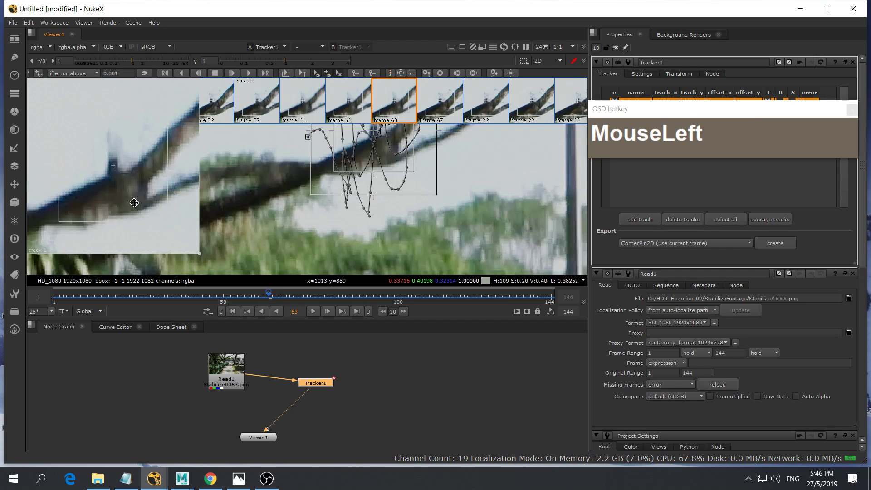
{"action": "key", "text": "Right"}
{"action": "left_click_drag", "start_coordinate": [148, 142], "coordinate": [149, 155]}
{"action": "key", "text": "Right"}
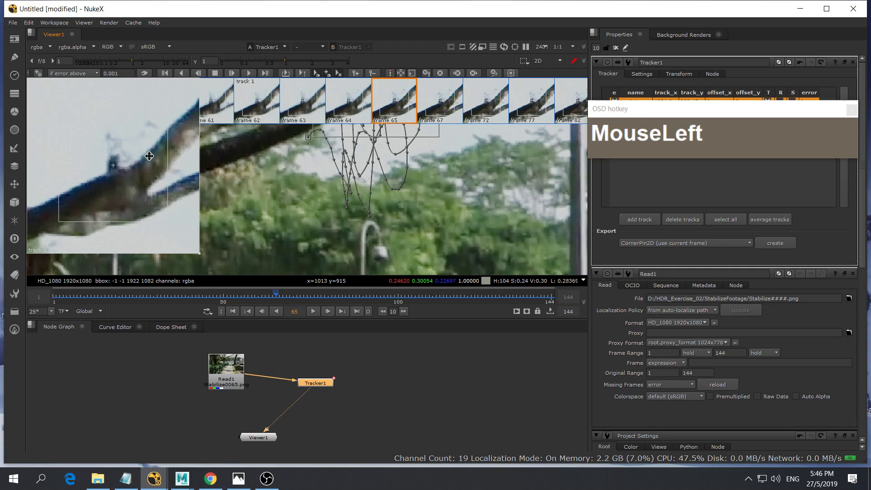
{"action": "key", "text": "Right"}
{"action": "key", "text": "Right"}
{"action": "left_click", "coordinate": [150, 154]}
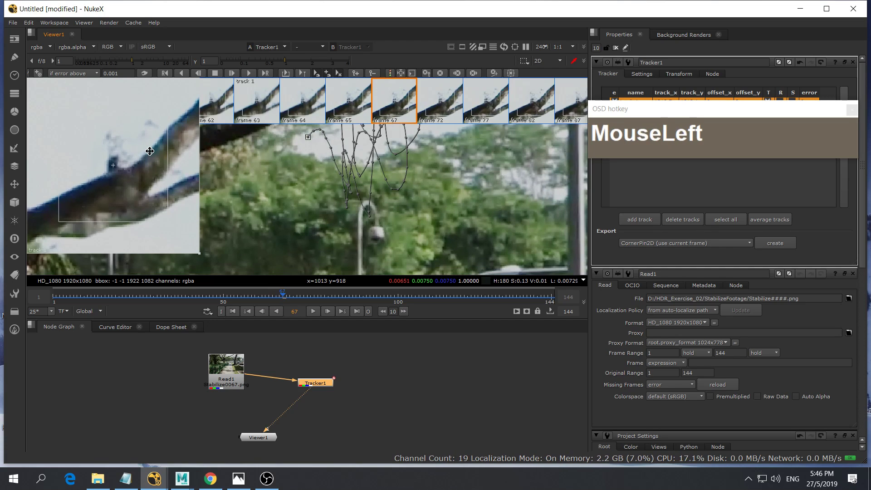
Examine frame by frame how well the track follows the twig stub from frame 68 to frame 77
{"action": "key", "text": "Right"}
{"action": "key", "text": "Right"}
{"action": "key", "text": "Right"}
{"action": "key", "text": "Right"}
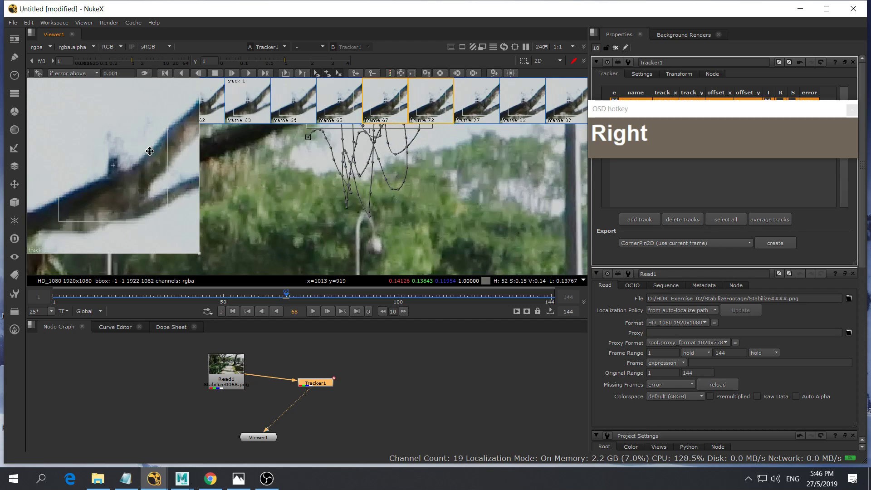
{"action": "key", "text": "Right"}
{"action": "key", "text": "Right"}
{"action": "key", "text": "Right"}
{"action": "key", "text": "Right"}
{"action": "key", "text": "Right"}
{"action": "key", "text": "Right"}
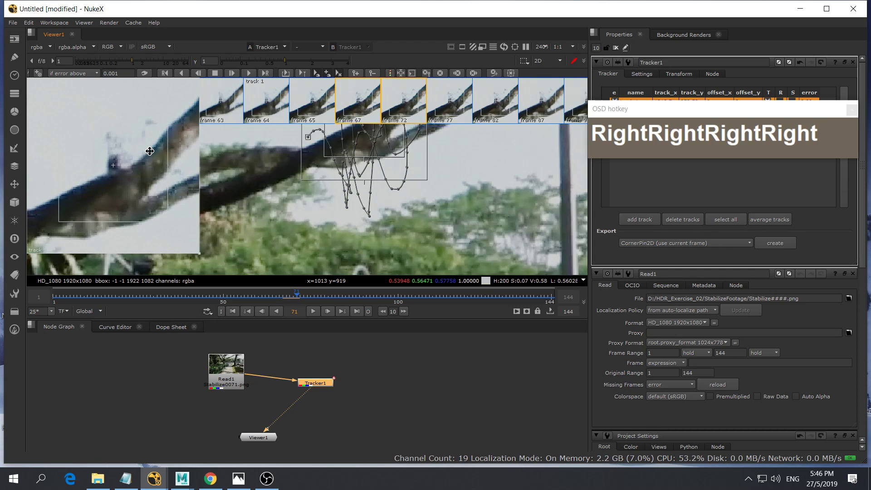
{"action": "key", "text": "Right"}
{"action": "key", "text": "Right"}
{"action": "key", "text": "Right"}
{"action": "key", "text": "Right"}
{"action": "key", "text": "Right"}
{"action": "key", "text": "Right"}
{"action": "key", "text": "Right"}
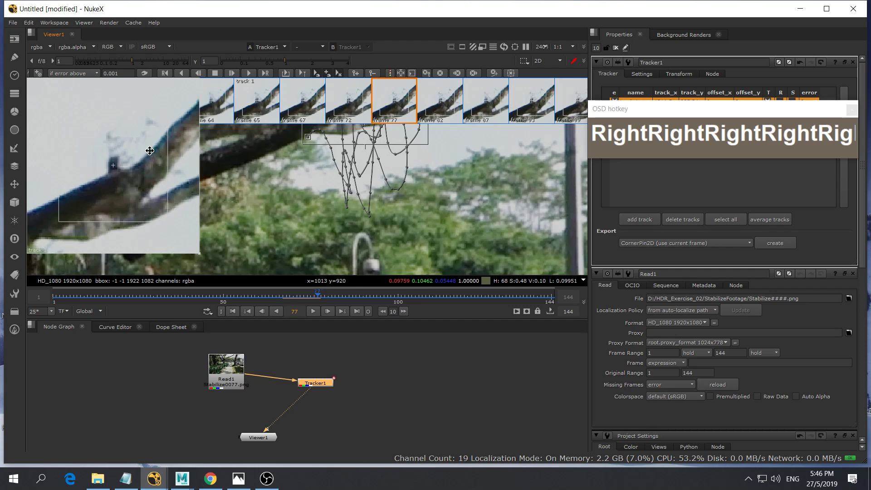
Check the frames from 78 to 89 and realign the track with the twig stub at frames 88 and 89
{"action": "key", "text": "Right"}
{"action": "key", "text": "Right"}
{"action": "key", "text": "Right"}
{"action": "key", "text": "Right"}
{"action": "key", "text": "Right"}
{"action": "key", "text": "Right"}
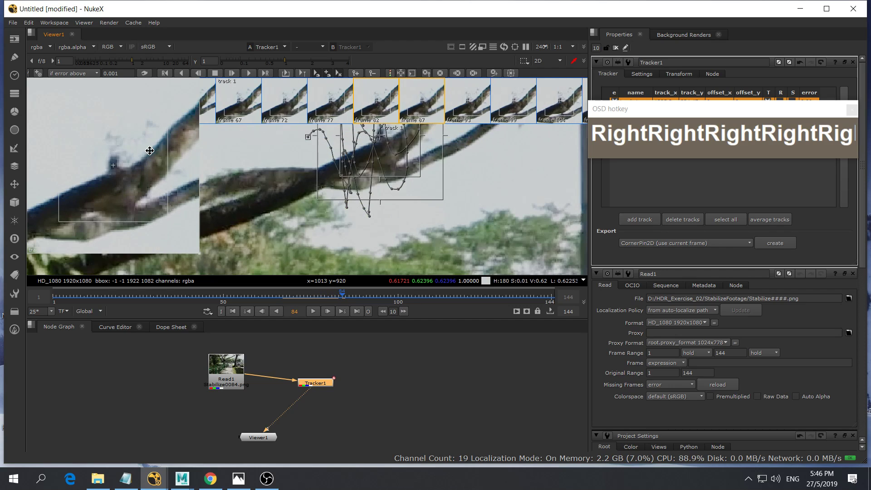
{"action": "key", "text": "Right"}
{"action": "key", "text": "Left"}
{"action": "key", "text": "Left"}
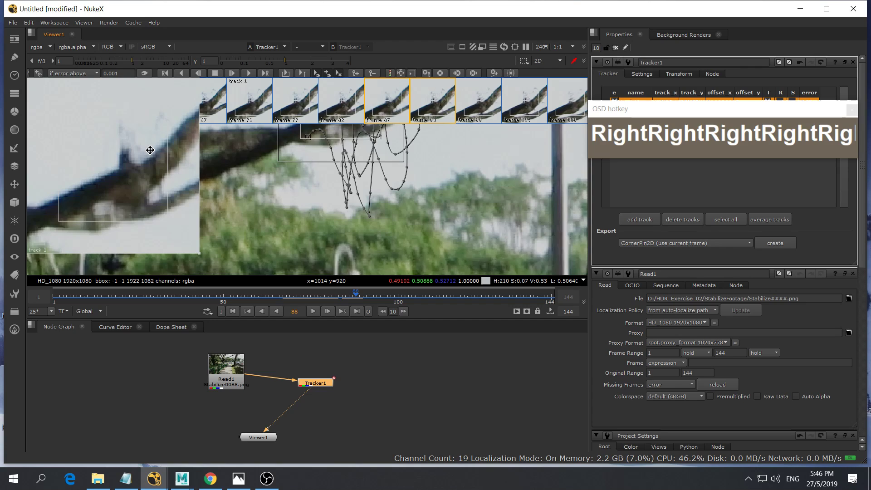
{"action": "key", "text": "Left"}
{"action": "key", "text": "Right"}
{"action": "mouse_move", "coordinate": [152, 150]}
{"action": "left_mouse_down"}
{"action": "mouse_move", "coordinate": [142, 155]}
{"action": "mouse_move", "coordinate": [150, 138]}
{"action": "mouse_move", "coordinate": [148, 159]}
{"action": "left_mouse_up"}
Examine frame by frame how well the track follows the twig stub from frame 90 to frame 100
{"action": "key", "text": "Right"}
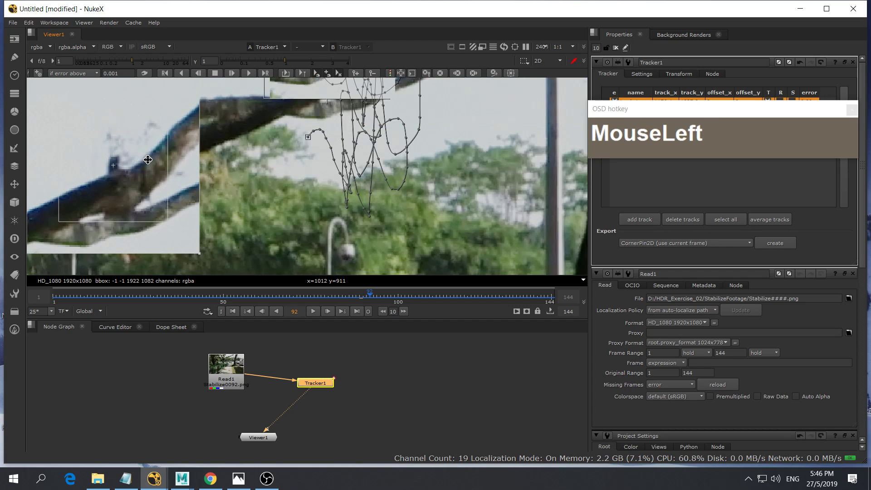
{"action": "key", "text": "Right"}
{"action": "key", "text": "Right"}
{"action": "key", "text": "Right"}
{"action": "key", "text": "Right"}
{"action": "key", "text": "Right"}
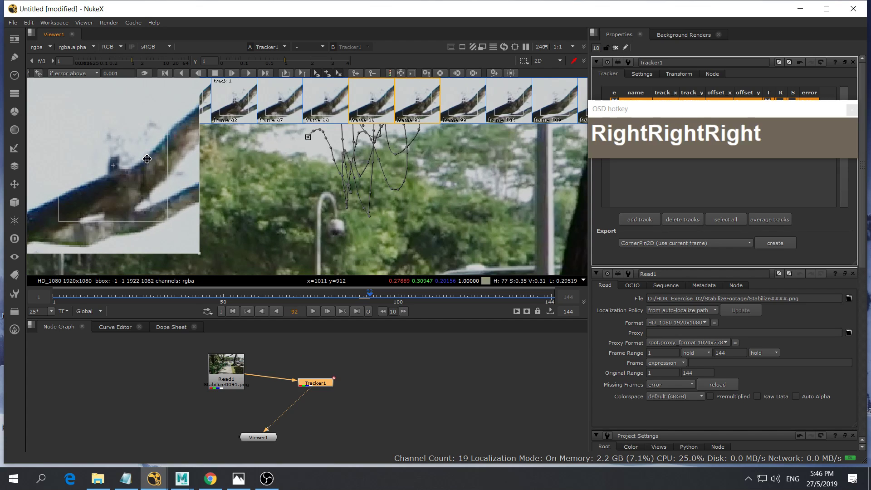
{"action": "key", "text": "Right"}
{"action": "key", "text": "Right"}
{"action": "key", "text": "Right"}
{"action": "key", "text": "Right"}
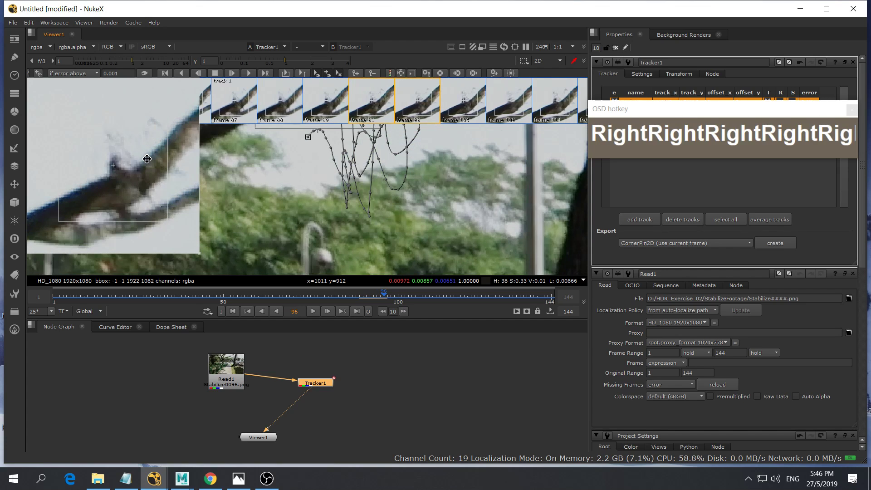
{"action": "key", "text": "Right"}
{"action": "key", "text": "Right"}
{"action": "key", "text": "Right"}
{"action": "key", "text": "Right"}
{"action": "key", "text": "Right"}
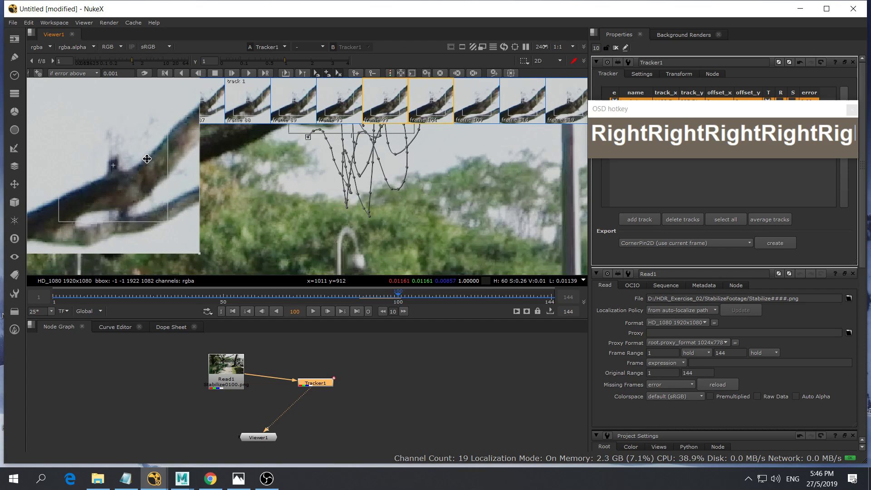
Examine the track's alignment with the twig stub from frame 101 to frame 116
{"action": "key", "text": "Right"}
{"action": "key", "text": "Right"}
{"action": "key", "text": "Right"}
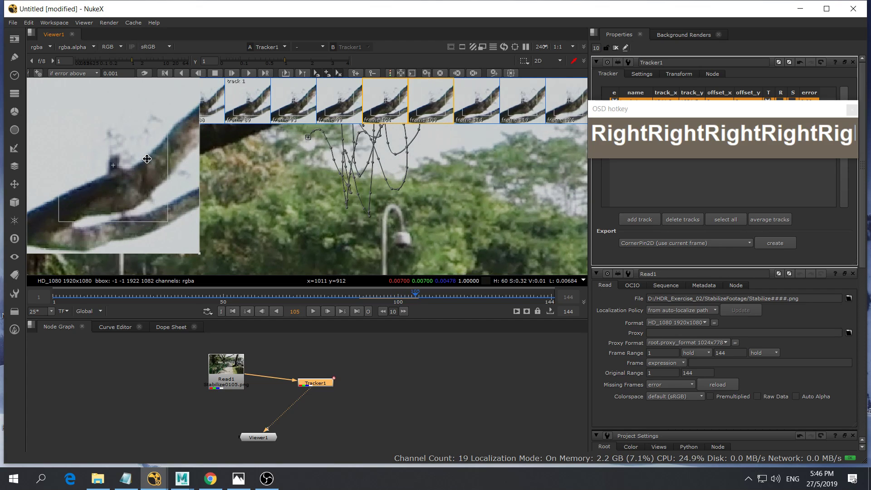
{"action": "key", "text": "Right"}
{"action": "key", "text": "Right"}
{"action": "key", "text": "Right"}
{"action": "key", "text": "Right"}
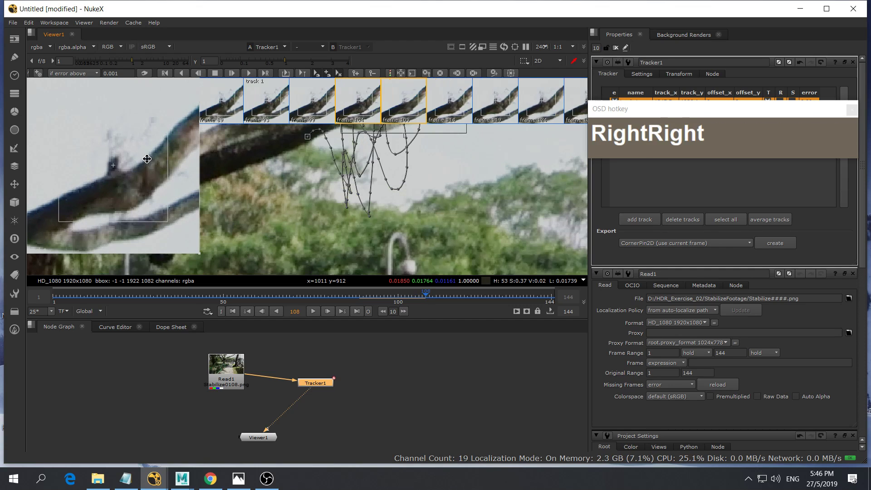
{"action": "key", "text": "Right"}
{"action": "key", "text": "Right"}
{"action": "key", "text": "Right"}
{"action": "key", "text": "Right"}
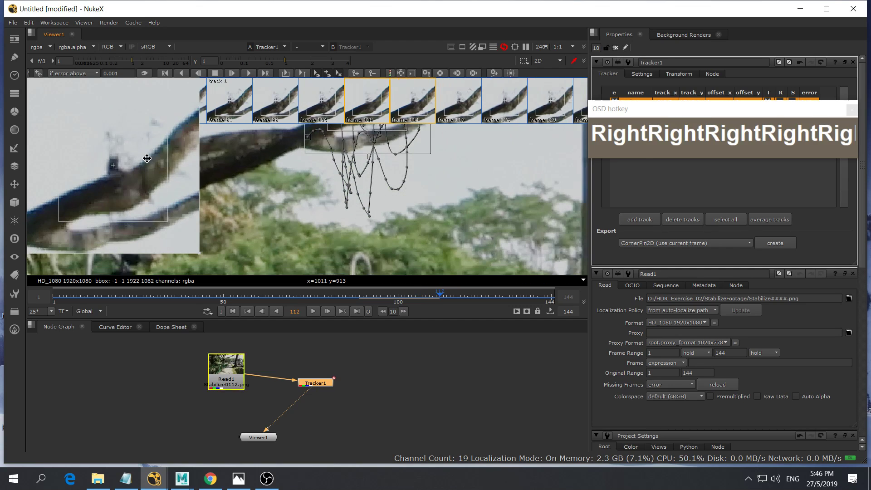
{"action": "key", "text": "Right"}
{"action": "key", "text": "Right"}
{"action": "key", "text": "Right"}
{"action": "key", "text": "Right"}
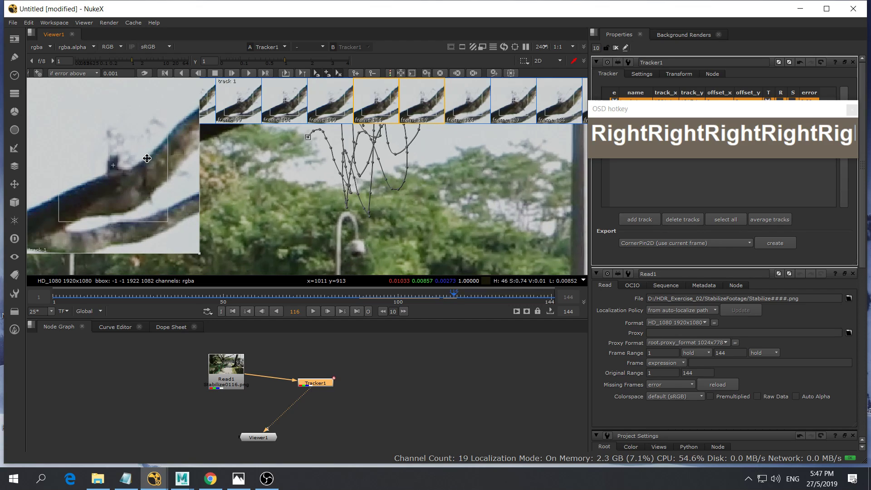
Check the frames from 117 to 125 and realign the track with the twig stub at frame 125
{"action": "key", "text": "Right"}
{"action": "key", "text": "Right"}
{"action": "key", "text": "Right"}
{"action": "key", "text": "Right"}
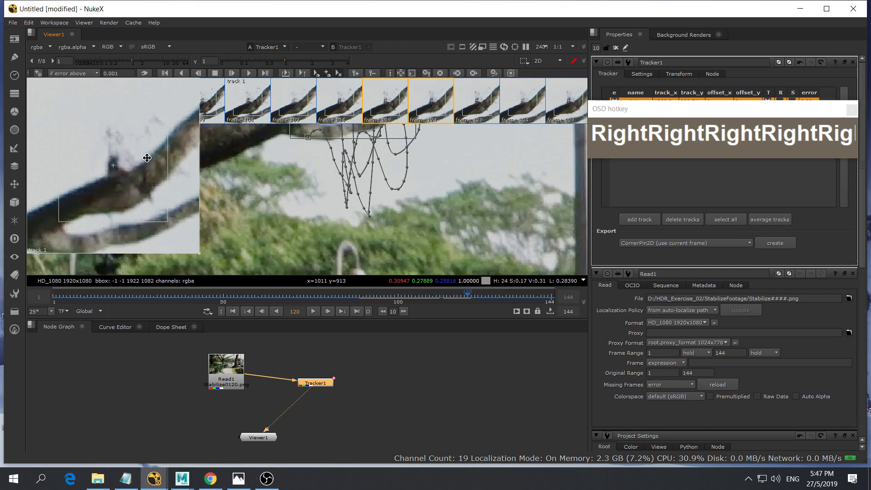
{"action": "key", "text": "Right"}
{"action": "key", "text": "Right"}
{"action": "key", "text": "Right"}
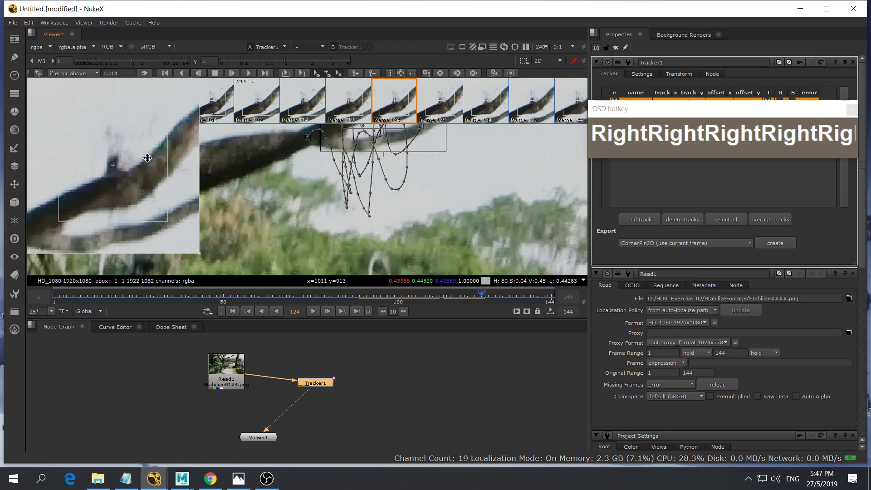
{"action": "key", "text": "Right"}
{"action": "mouse_move", "coordinate": [151, 155]}
{"action": "left_mouse_down"}
{"action": "mouse_move", "coordinate": [135, 164]}
{"action": "mouse_move", "coordinate": [148, 160]}
{"action": "left_mouse_up"}
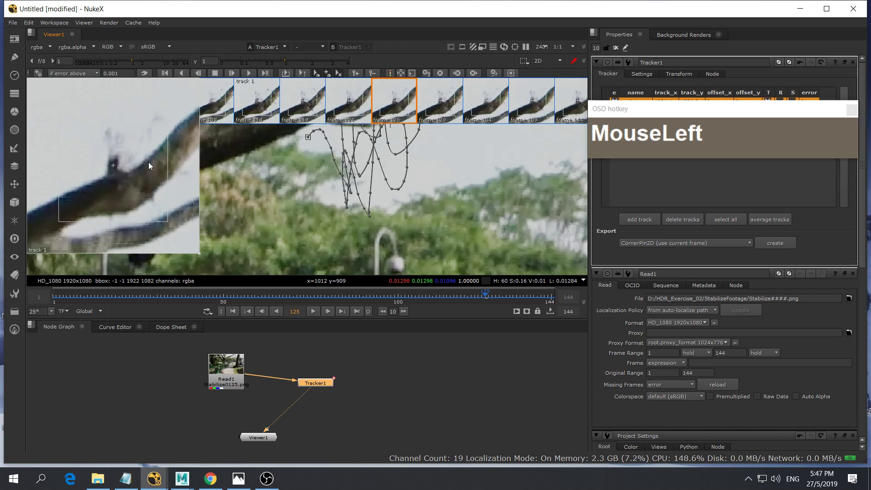
Check the frames from 126 to 134 and correct the track on the twig stub at frames 131, 132 and 133
{"action": "key", "text": "Right"}
{"action": "key", "text": "Right"}
{"action": "key", "text": "Right"}
{"action": "key", "text": "Right"}
{"action": "key", "text": "Right"}
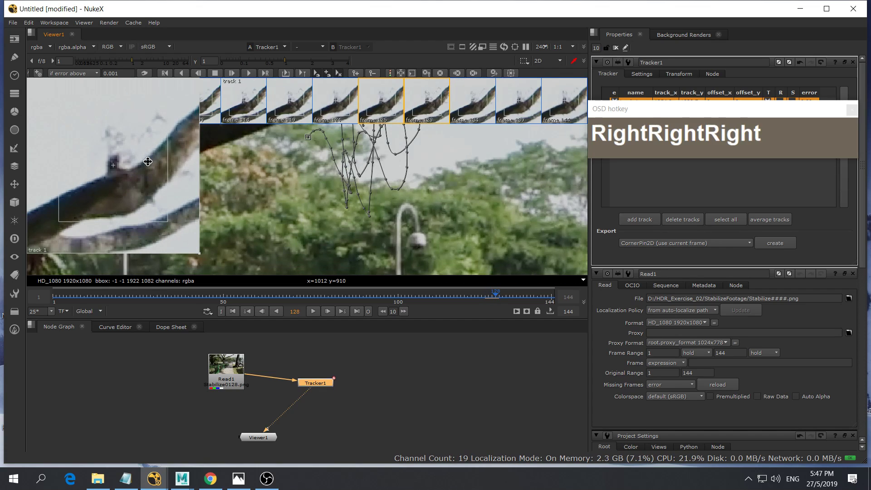
{"action": "key", "text": "Right"}
{"action": "left_click_drag", "start_coordinate": [148, 161], "coordinate": [143, 163]}
{"action": "key", "text": "Right"}
{"action": "key", "text": "Right"}
{"action": "key", "text": "Right"}
{"action": "key", "text": "Right"}
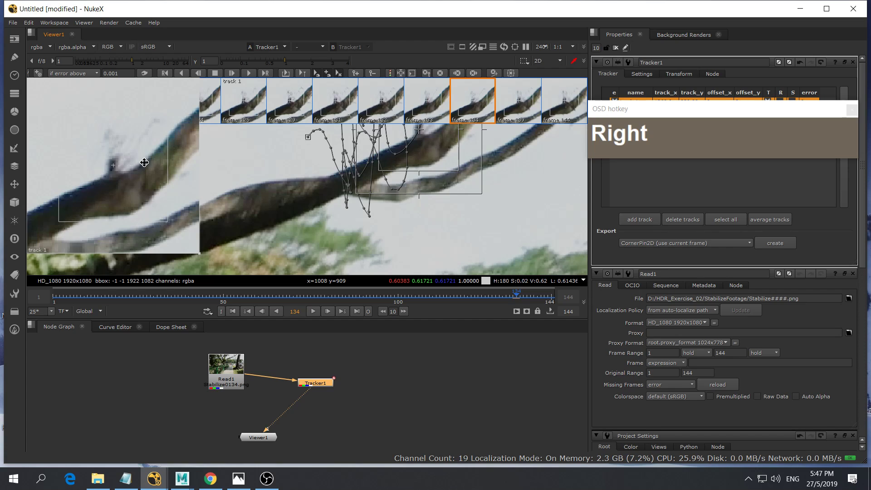
Check the frames from 135 to 140 and realign the track with the twig stub wherever it drifts, including frame 140
{"action": "key", "text": "Right"}
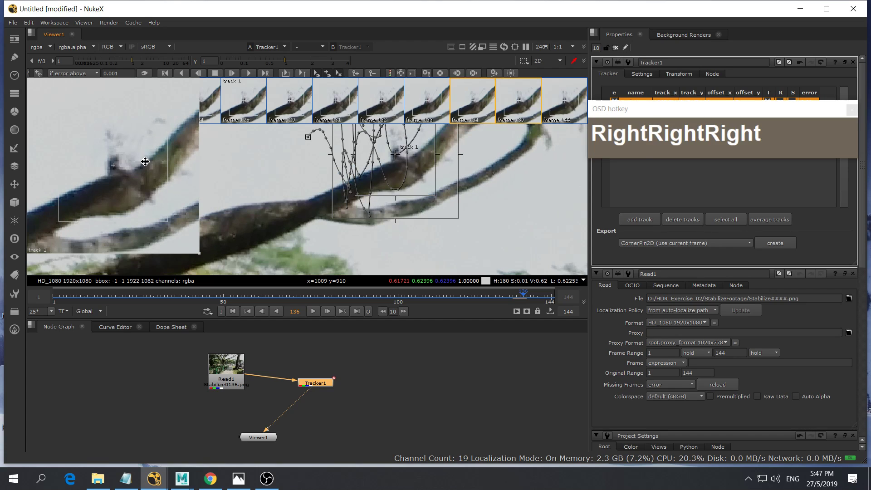
{"action": "key", "text": "Right"}
{"action": "key", "text": "Right"}
{"action": "left_click_drag", "start_coordinate": [144, 161], "coordinate": [136, 161]}
{"action": "key", "text": "Right"}
{"action": "key", "text": "Right"}
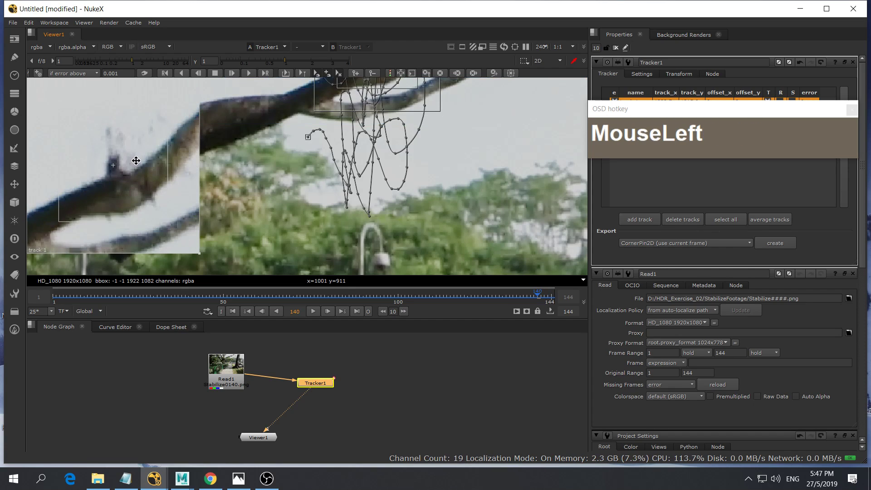
Check the last frames up to 144 and fine-tune the track on the twig stub at frame 143
{"action": "key", "text": "Right"}
{"action": "key", "text": "Right"}
{"action": "key", "text": "Right"}
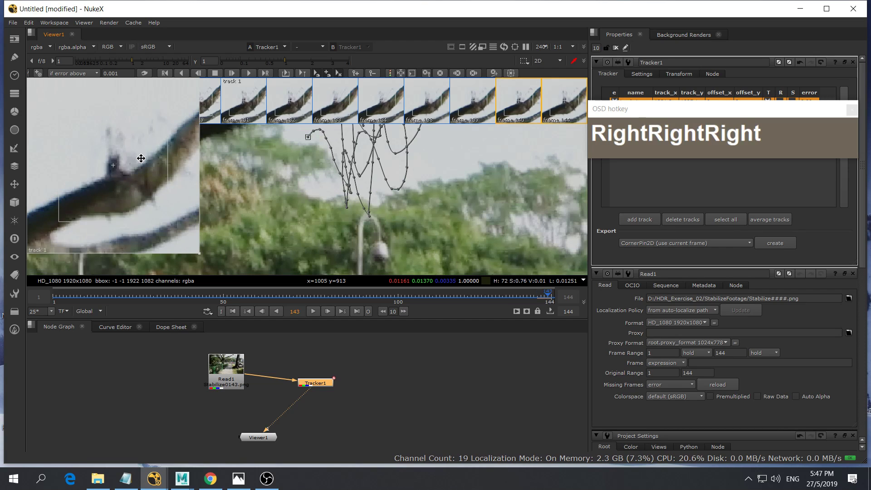
{"action": "left_click_drag", "start_coordinate": [141, 158], "coordinate": [141, 159]}
{"action": "key", "text": "Right"}
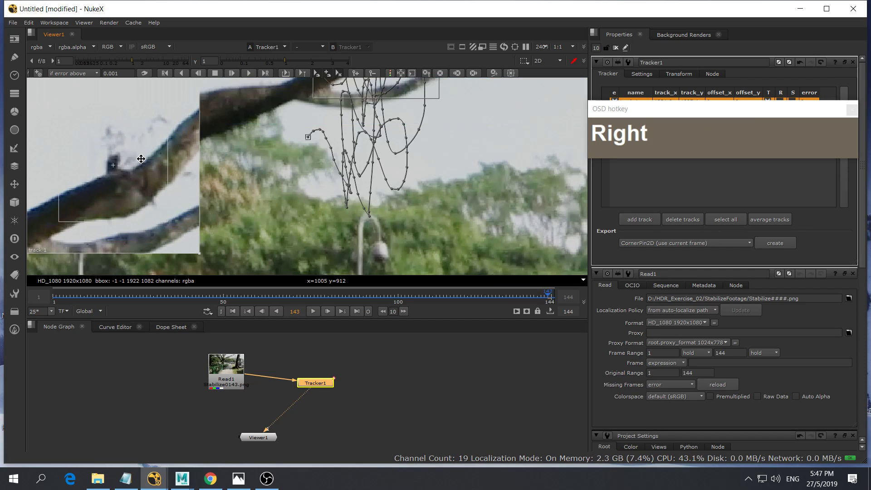
{"action": "key", "text": "Right"}
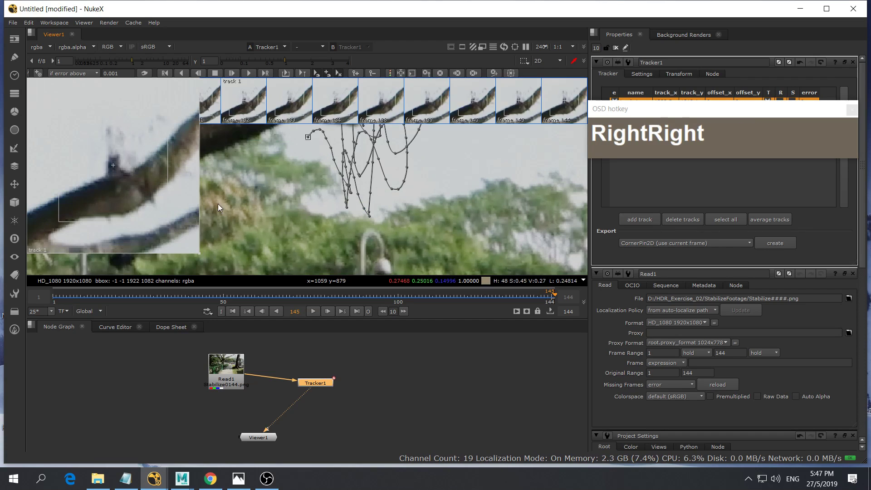
Return the timeline to frame 1
{"action": "left_click", "coordinate": [536, 295]}
{"action": "left_click_drag", "start_coordinate": [536, 295], "coordinate": [54, 297]}
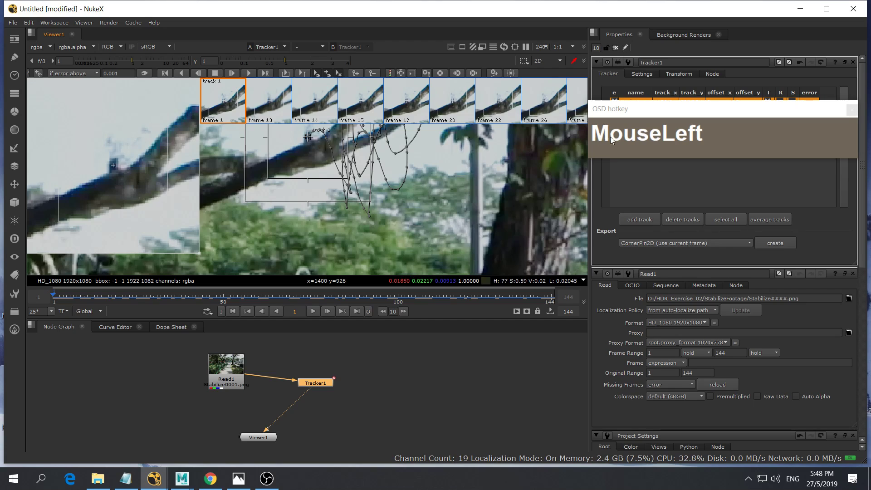
Review the Tracker's general settings, especially the red, green and blue track channels
{"action": "left_click_drag", "start_coordinate": [746, 109], "coordinate": [341, 132]}
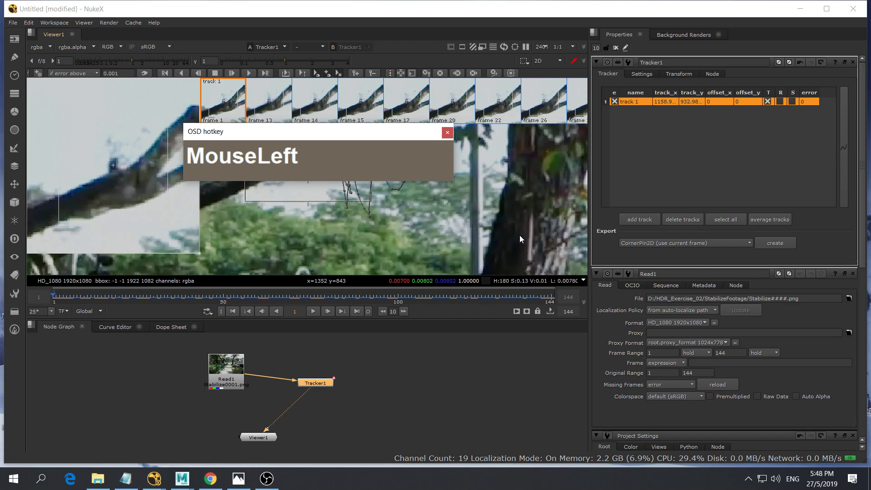
{"action": "left_click", "coordinate": [642, 73]}
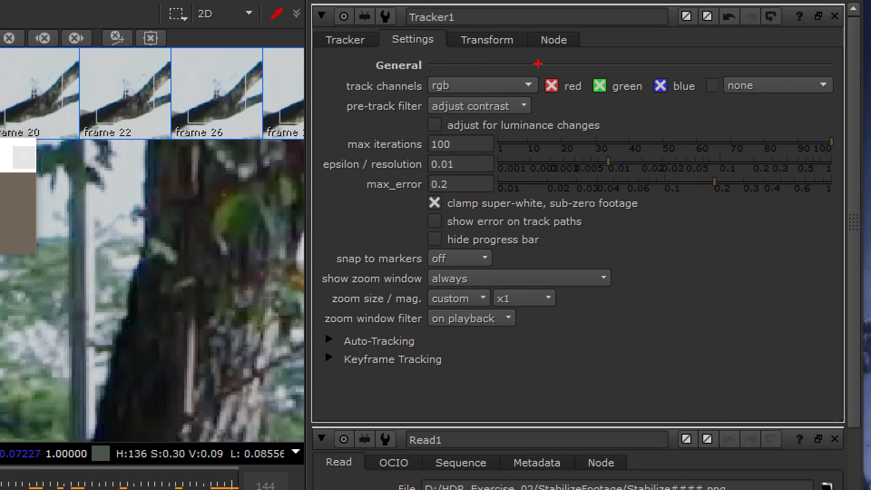
{"action": "left_click_drag", "start_coordinate": [536, 62], "coordinate": [568, 108]}
{"action": "left_click_drag", "start_coordinate": [585, 65], "coordinate": [629, 112]}
{"action": "left_click_drag", "start_coordinate": [650, 52], "coordinate": [684, 119]}
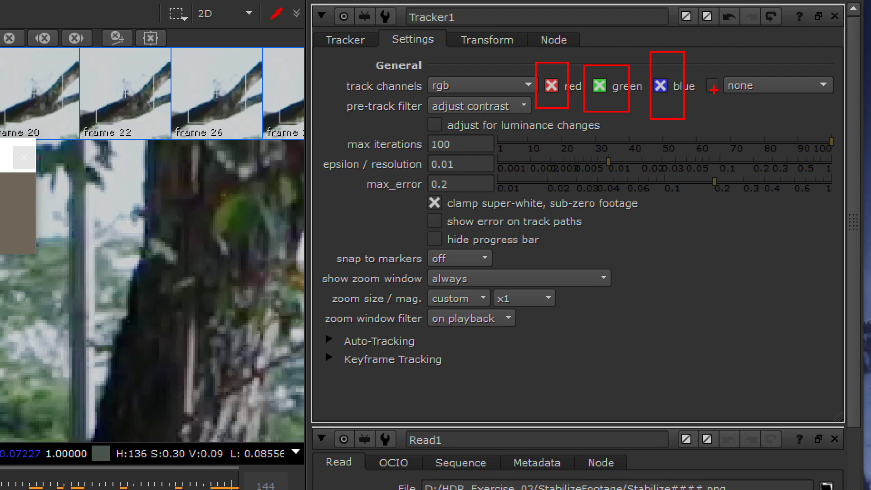
{"action": "key", "text": "Escape"}
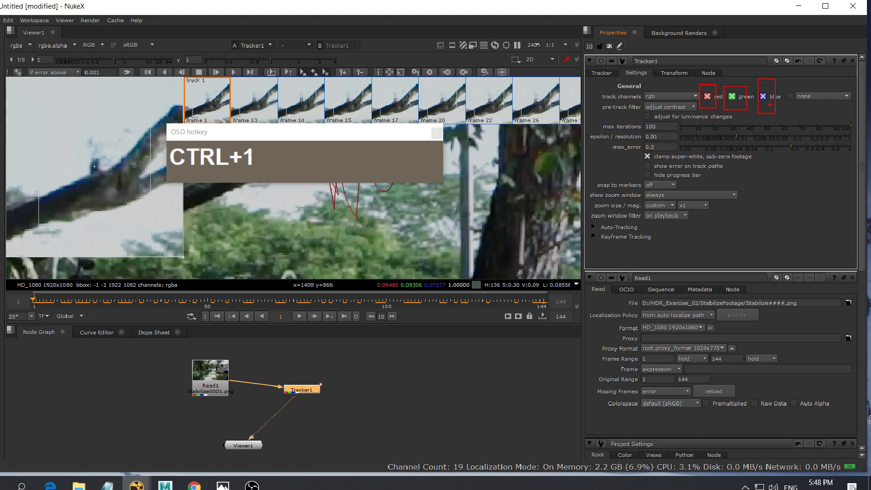
Try the median pre-track filter in the Tracker's settings and return the filter to adjust contrast
{"action": "left_click", "coordinate": [694, 107]}
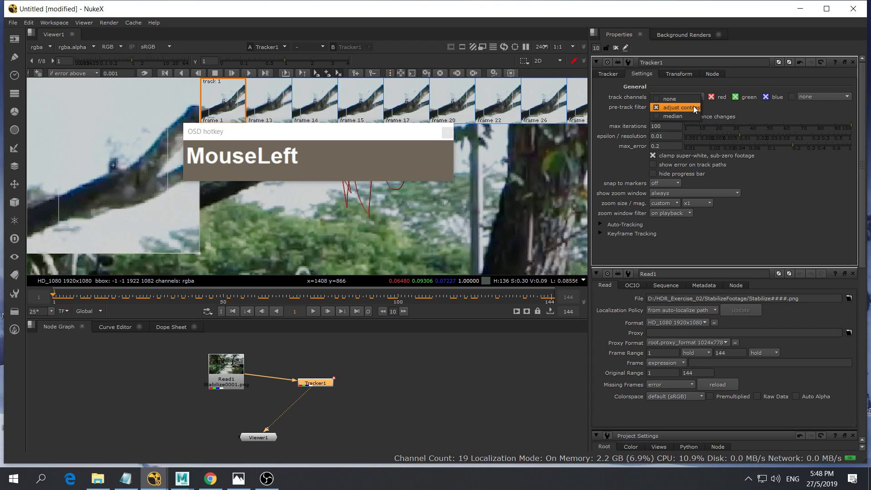
{"action": "left_click", "coordinate": [680, 117]}
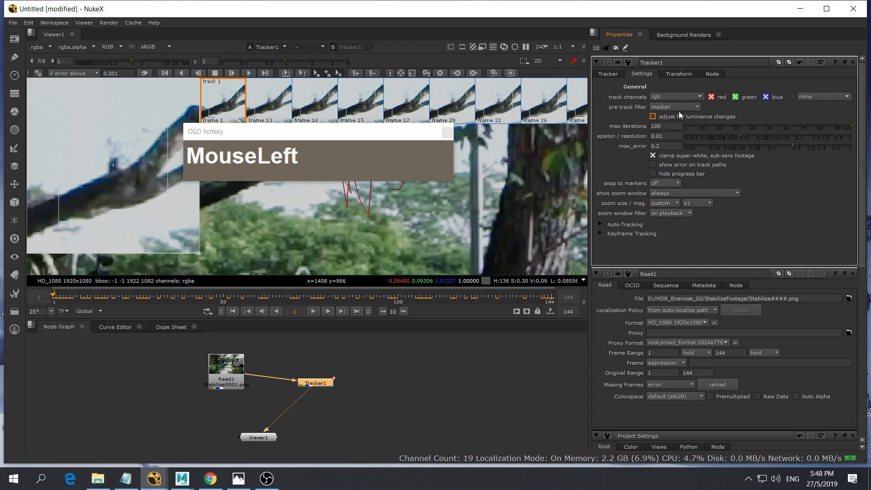
{"action": "left_click", "coordinate": [677, 107]}
{"action": "left_click", "coordinate": [677, 99]}
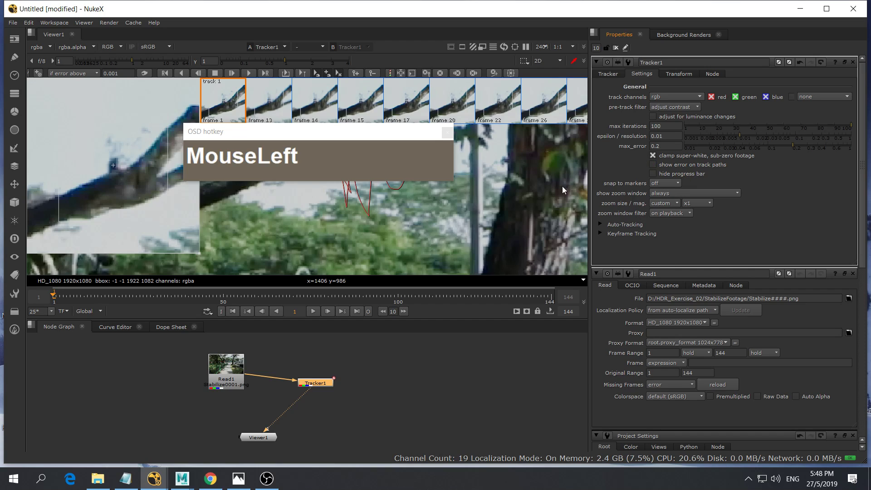
Export the finished track from the Tracker as a Transform (stabilize) node
{"action": "left_click_drag", "start_coordinate": [368, 136], "coordinate": [423, 164]}
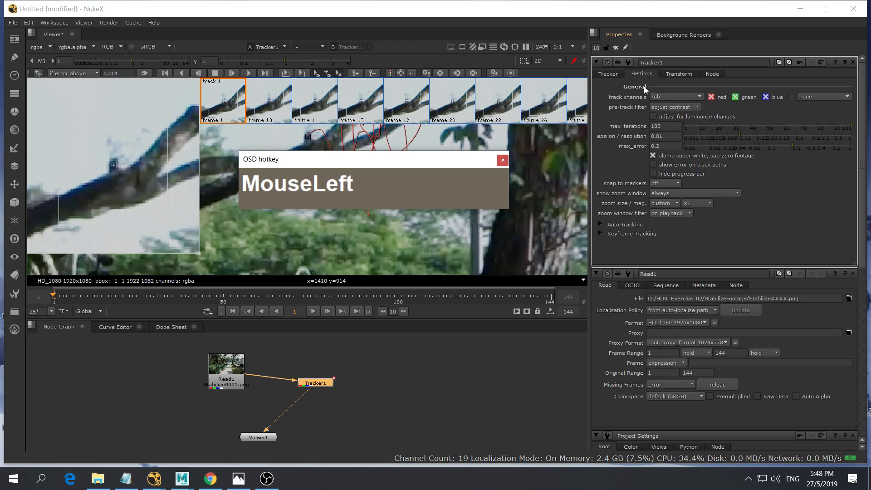
{"action": "left_click", "coordinate": [613, 73]}
{"action": "left_click_drag", "start_coordinate": [388, 159], "coordinate": [396, 156]}
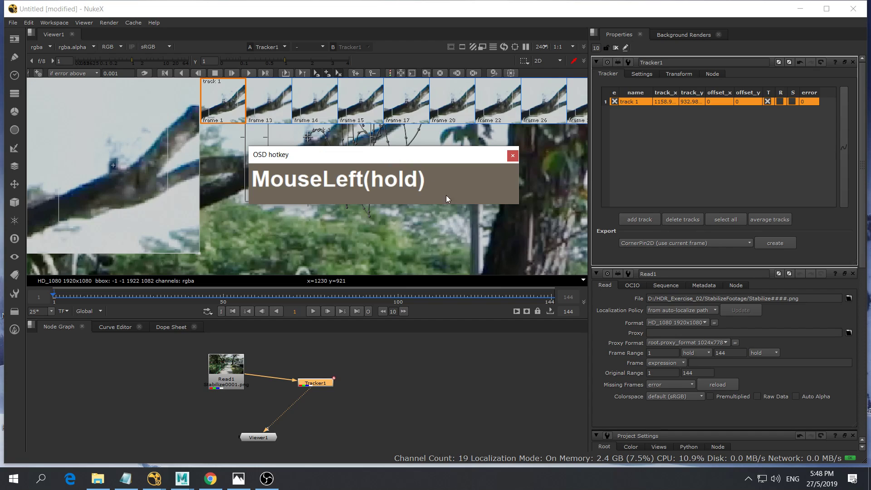
{"action": "left_click_drag", "start_coordinate": [319, 382], "coordinate": [319, 369]}
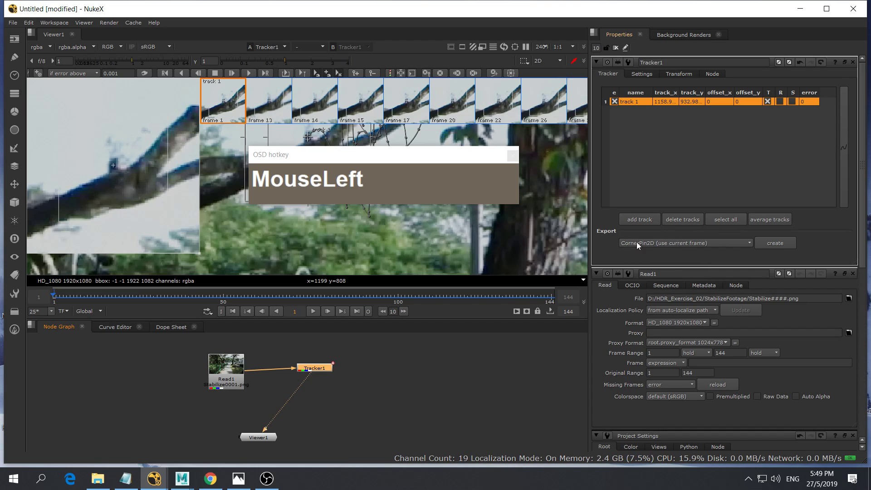
{"action": "left_click", "coordinate": [737, 244]}
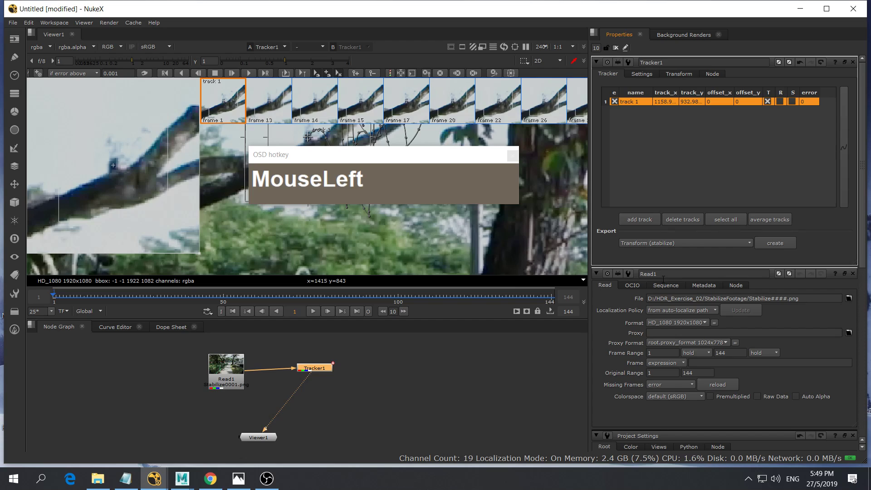
{"action": "left_click", "coordinate": [659, 278]}
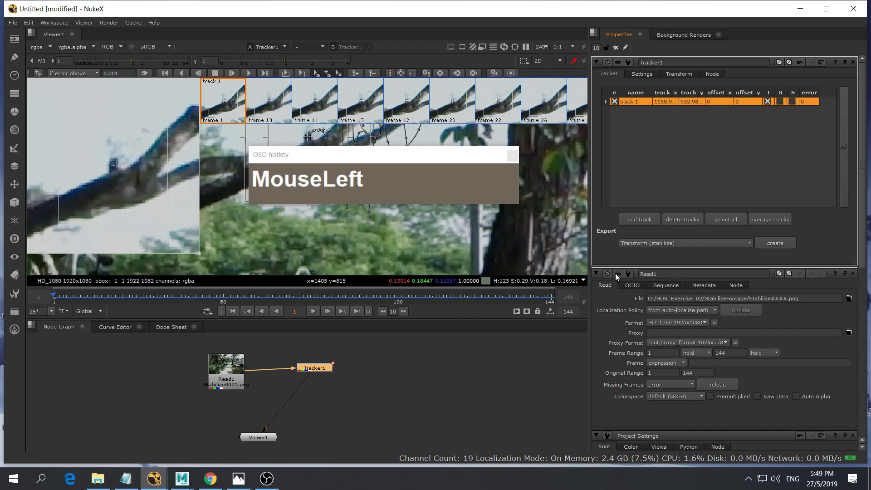
{"action": "left_click", "coordinate": [774, 244]}
Arrange the Tracker between the Read node and the Viewer, and connect the stabilize node's input to the Read1 footage
{"action": "left_click_drag", "start_coordinate": [332, 374], "coordinate": [274, 414]}
{"action": "left_click_drag", "start_coordinate": [236, 371], "coordinate": [254, 359]}
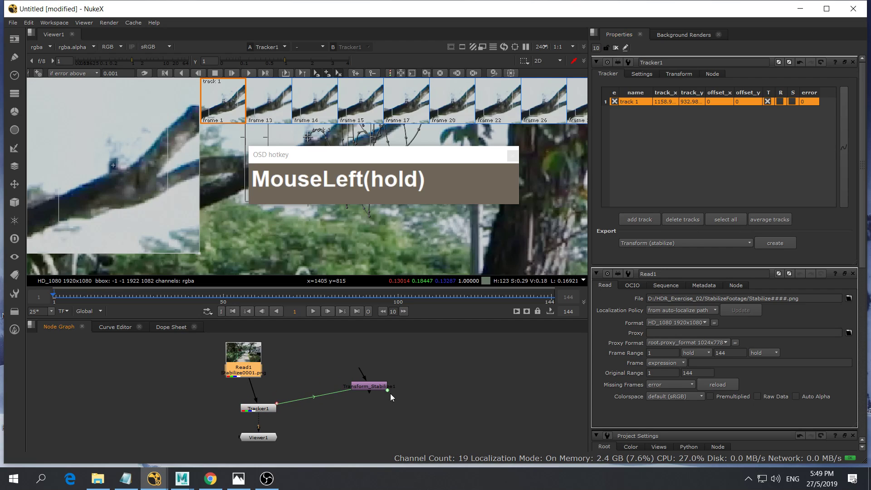
{"action": "left_click_drag", "start_coordinate": [378, 388], "coordinate": [370, 403]}
{"action": "left_click_drag", "start_coordinate": [274, 408], "coordinate": [266, 405]}
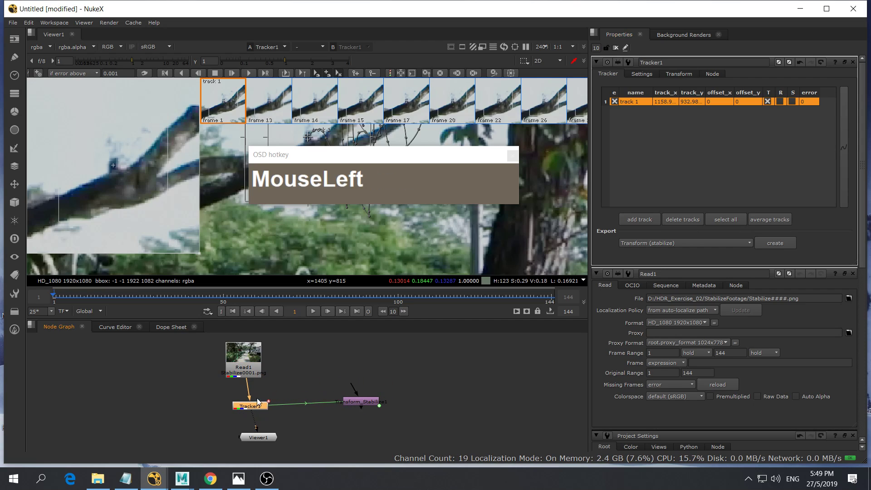
{"action": "mouse_move", "coordinate": [364, 402]}
{"action": "left_mouse_down"}
{"action": "mouse_move", "coordinate": [342, 402]}
{"action": "mouse_move", "coordinate": [351, 403]}
{"action": "left_mouse_up"}
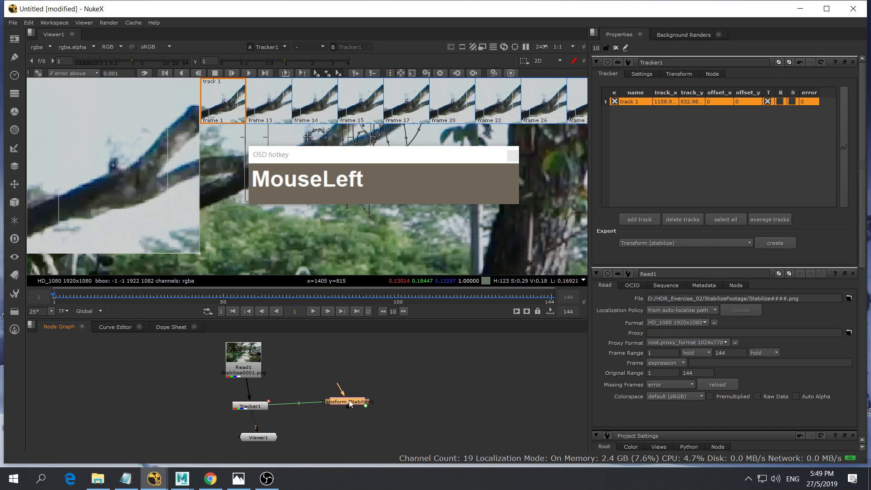
{"action": "scroll", "coordinate": [342, 390], "scroll_direction": "up", "scroll_amount": 3}
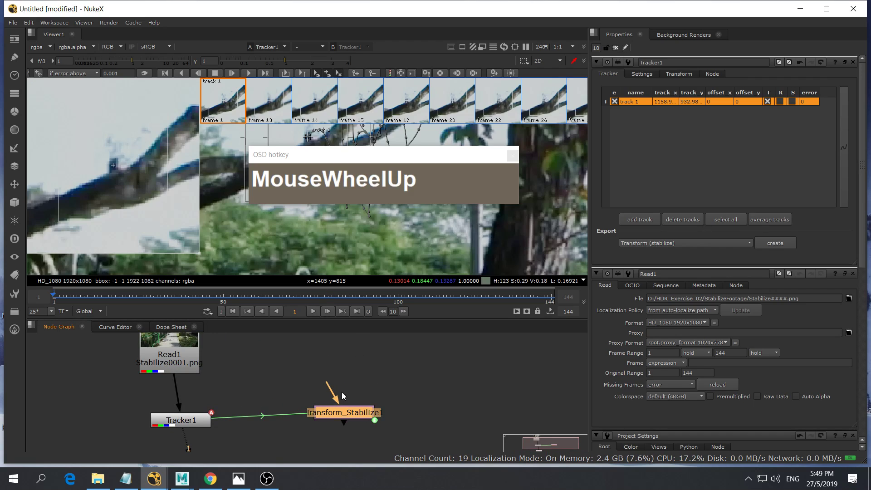
{"action": "left_click_drag", "start_coordinate": [334, 393], "coordinate": [187, 339]}
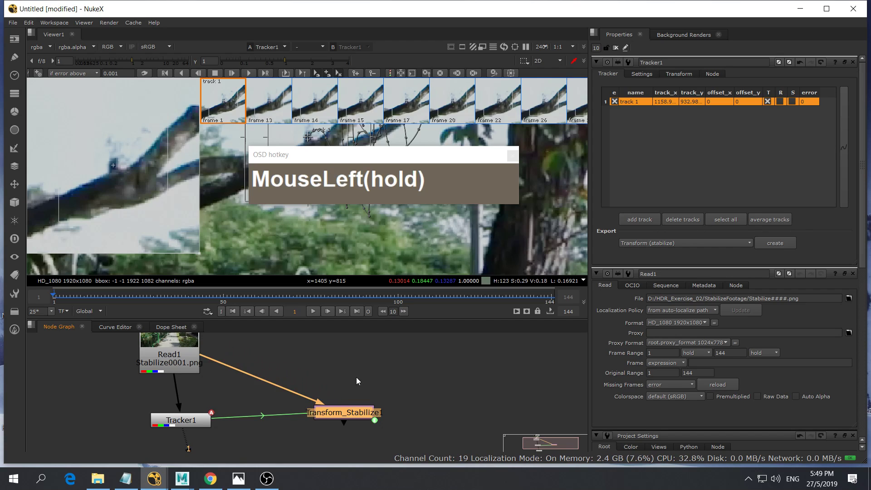
Tidy the node graph with the stabilize node beside Read1 and the Tracker directly below Read1
{"action": "scroll", "coordinate": [357, 377], "scroll_direction": "down", "scroll_amount": 3}
{"action": "left_click_drag", "start_coordinate": [358, 382], "coordinate": [379, 394]}
{"action": "left_click", "coordinate": [349, 382]}
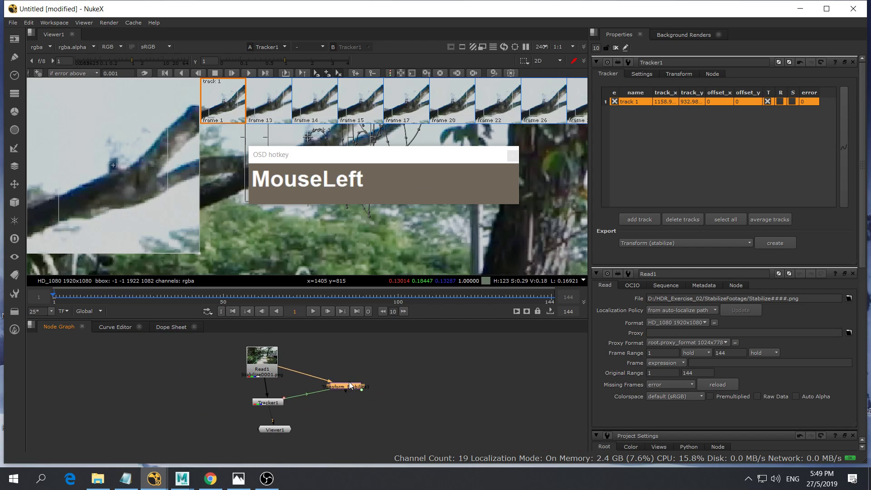
{"action": "scroll", "coordinate": [354, 382], "scroll_direction": "up", "scroll_amount": 3}
{"action": "scroll", "coordinate": [355, 379], "scroll_direction": "down", "scroll_amount": 2}
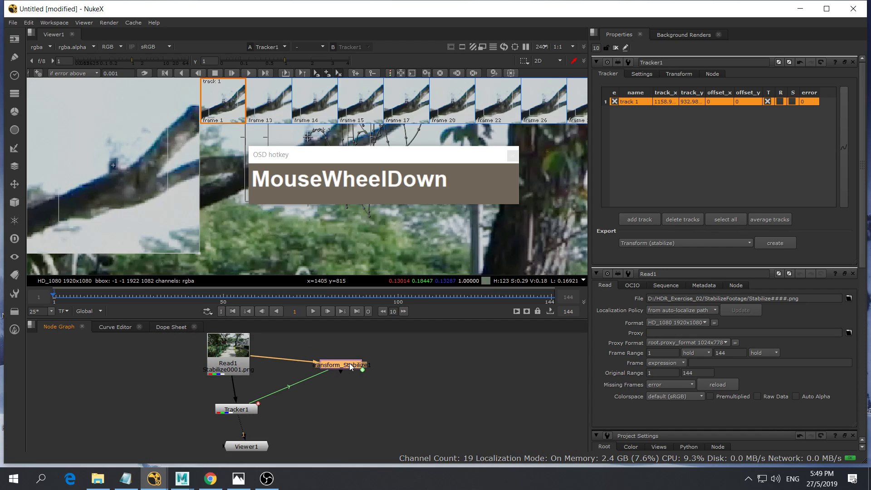
{"action": "scroll", "coordinate": [355, 371], "scroll_direction": "down", "scroll_amount": 1}
{"action": "left_click", "coordinate": [349, 363]}
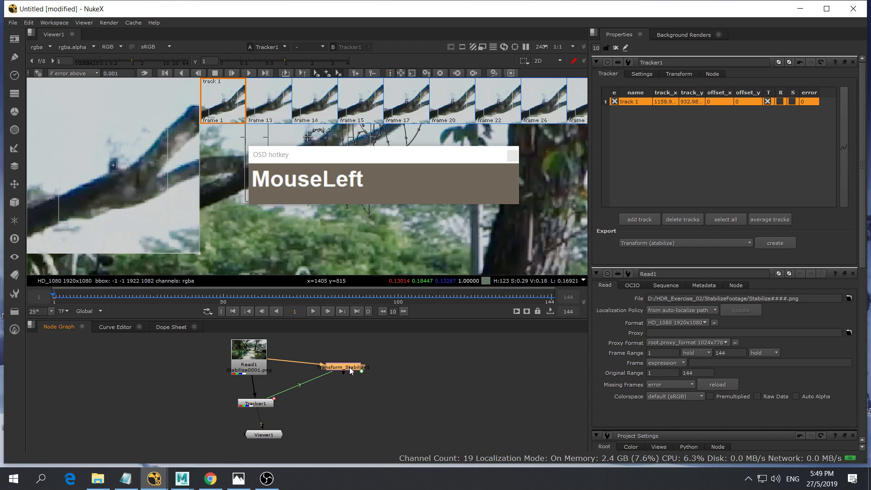
{"action": "left_click_drag", "start_coordinate": [265, 404], "coordinate": [250, 398]}
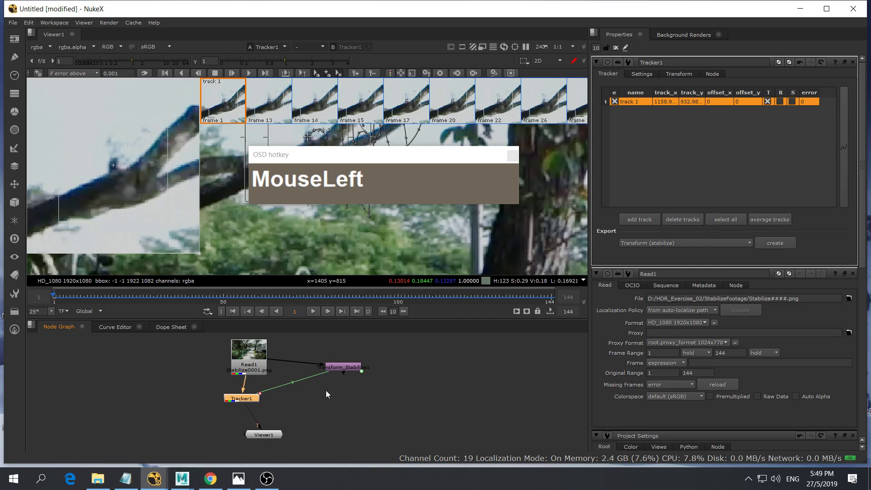
Connect the stabilize node to the Viewer's second input and place the Viewer directly below it
{"action": "left_click", "coordinate": [349, 369]}
{"action": "key", "text": "2"}
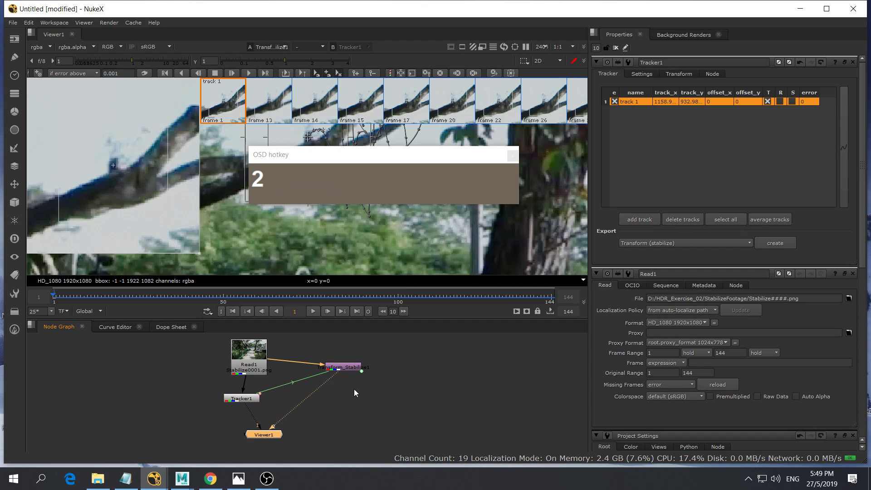
{"action": "left_click_drag", "start_coordinate": [269, 431], "coordinate": [350, 430]}
{"action": "left_click_drag", "start_coordinate": [270, 435], "coordinate": [351, 435]}
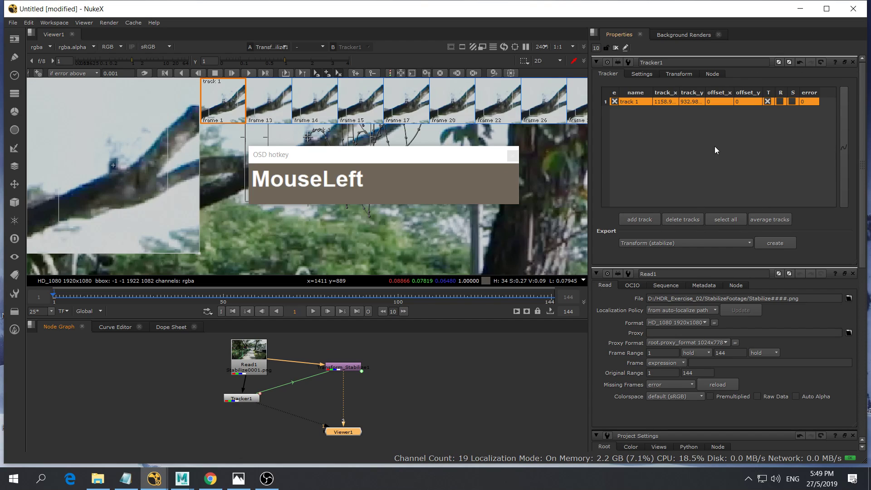
Close the Tracker's properties, then fit the stabilized footage in the viewer and play it back
{"action": "left_click", "coordinate": [854, 63]}
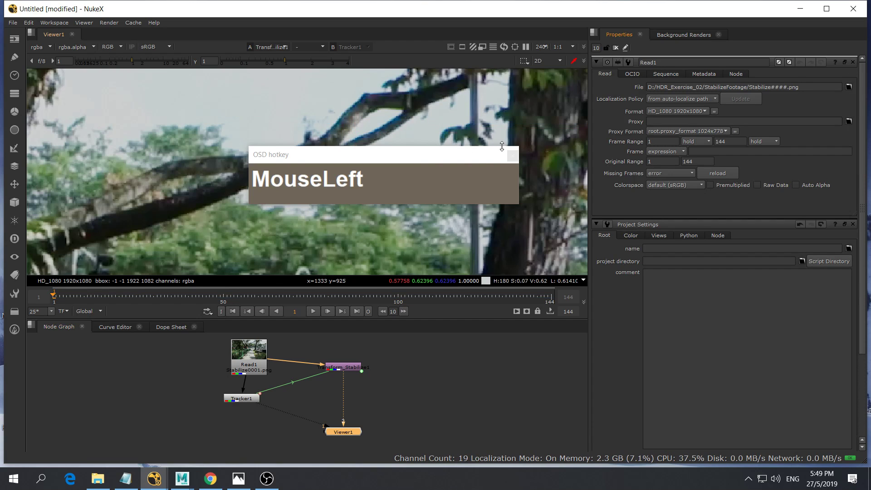
{"action": "left_click_drag", "start_coordinate": [430, 156], "coordinate": [816, 255]}
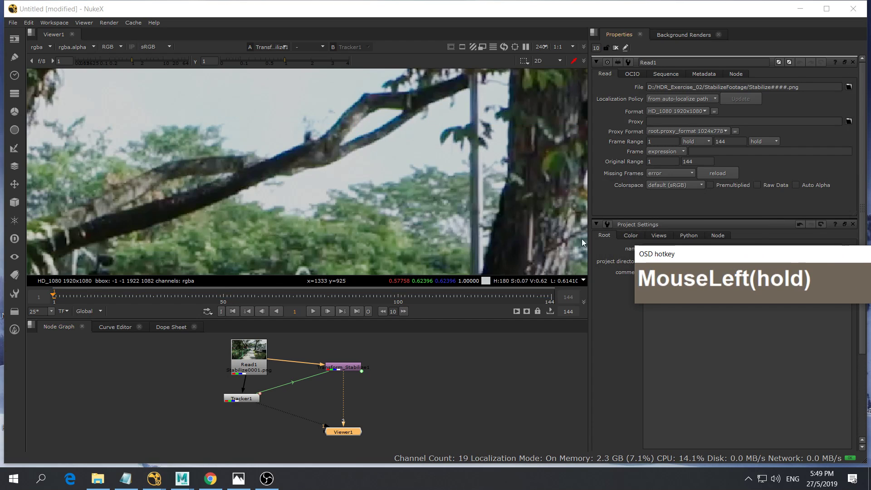
{"action": "key", "text": "h"}
{"action": "left_click", "coordinate": [329, 199]}
{"action": "key", "text": "h"}
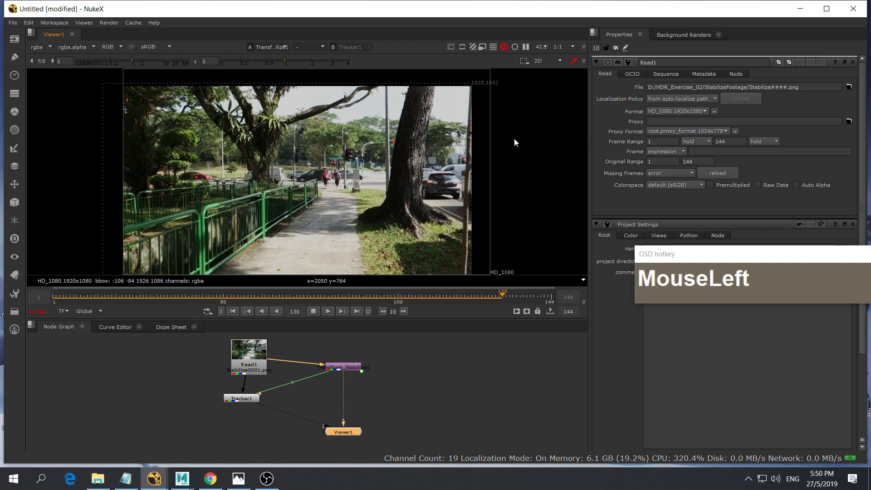
Line up the Read node above the Tracker, stop playback and scrub to frame 143 to inspect the stabilized frame's edges
{"action": "mouse_move", "coordinate": [250, 365]}
{"action": "left_mouse_down"}
{"action": "mouse_move", "coordinate": [243, 363]}
{"action": "mouse_move", "coordinate": [242, 388]}
{"action": "mouse_move", "coordinate": [242, 369]}
{"action": "left_mouse_up"}
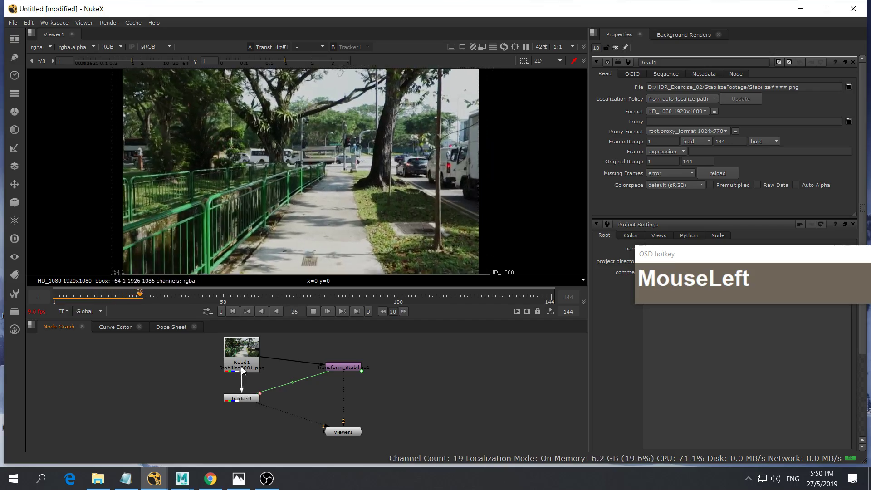
{"action": "left_click", "coordinate": [343, 367]}
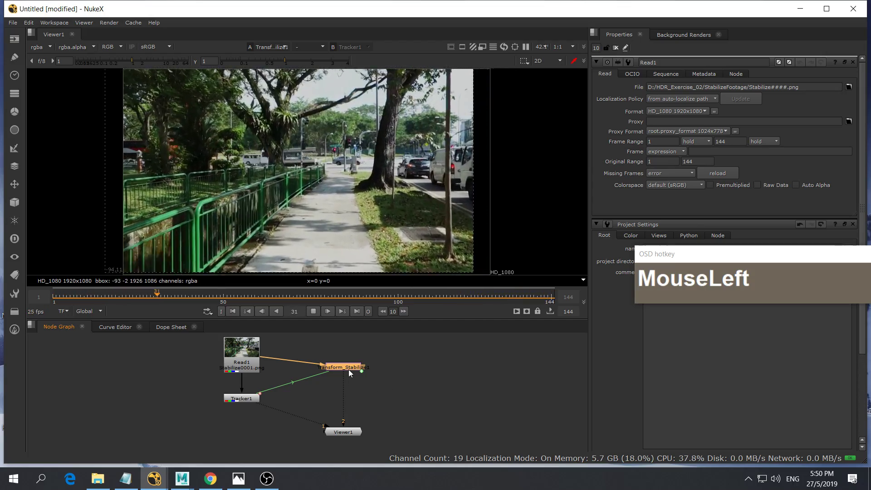
{"action": "double_click", "coordinate": [349, 370]}
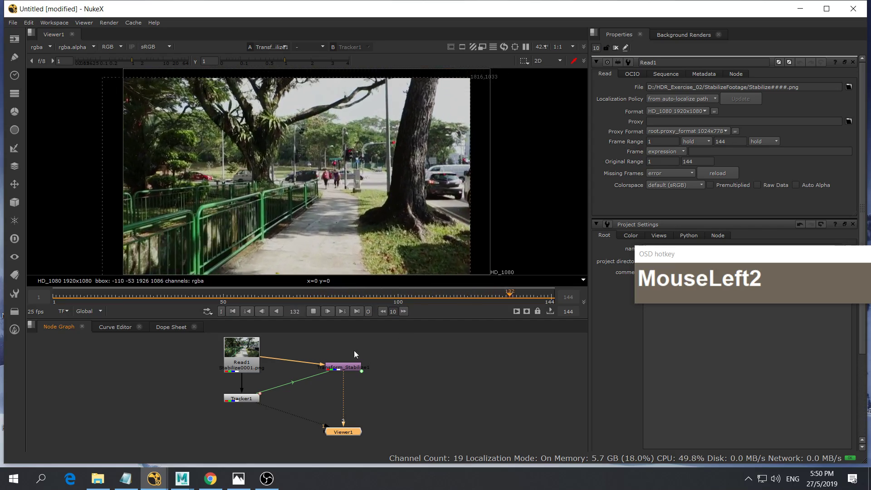
{"action": "left_click", "coordinate": [314, 311]}
{"action": "left_click_drag", "start_coordinate": [423, 296], "coordinate": [548, 299]}
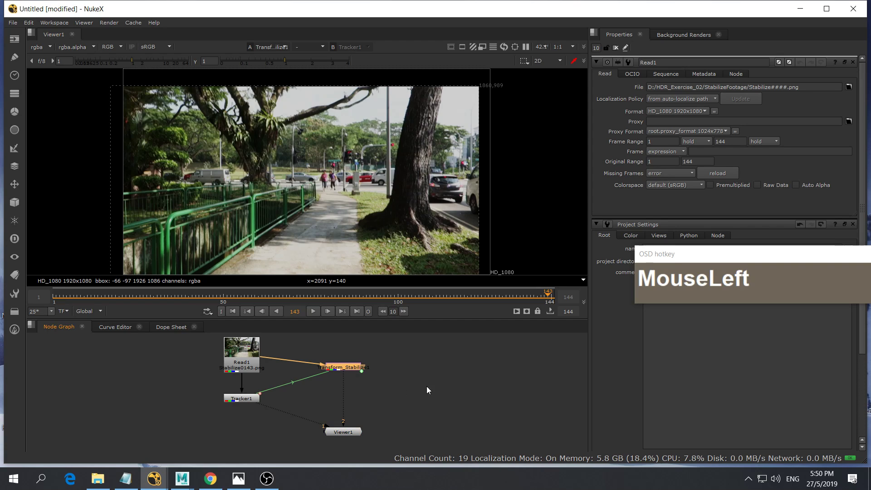
Add a Transform node after the stabilize node with scale 1.24 to fill the frame, and play back the result
{"action": "key", "text": "t"}
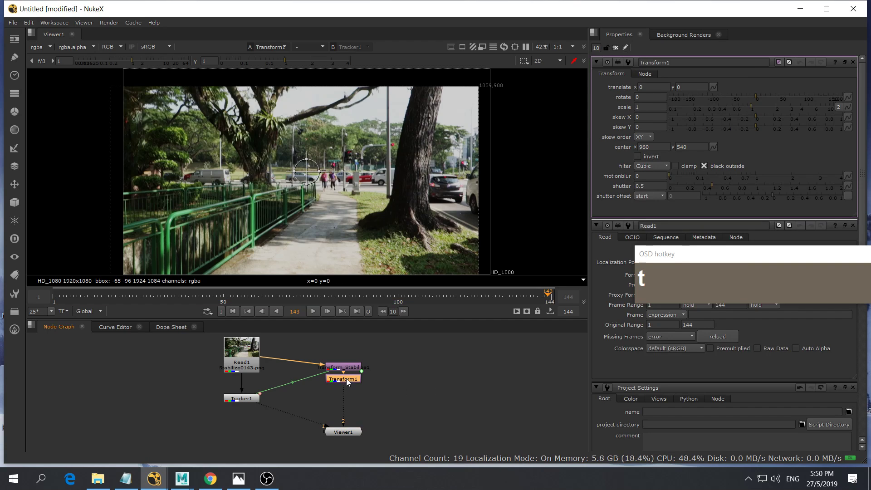
{"action": "left_click_drag", "start_coordinate": [346, 380], "coordinate": [348, 384]}
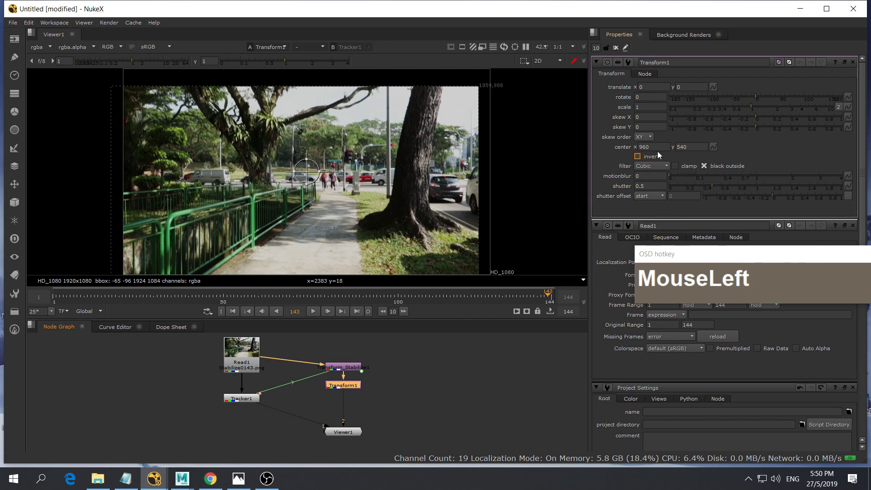
{"action": "left_click", "coordinate": [754, 107]}
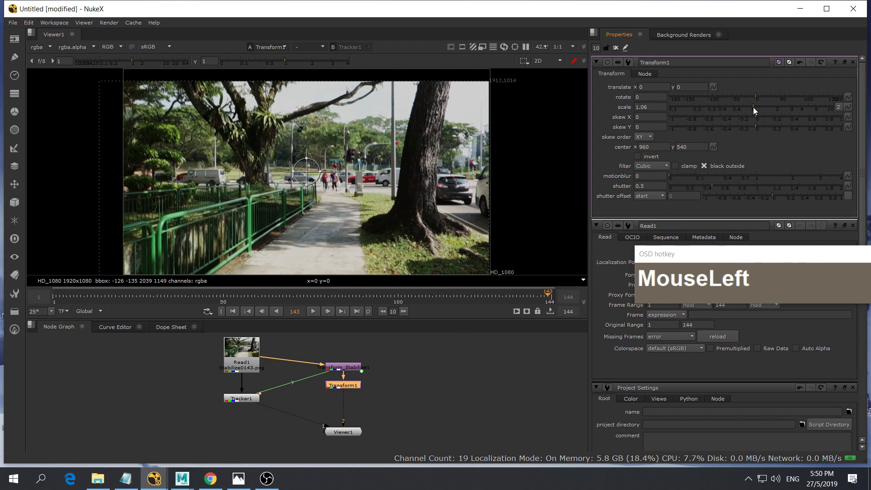
{"action": "left_click_drag", "start_coordinate": [754, 107], "coordinate": [759, 107]}
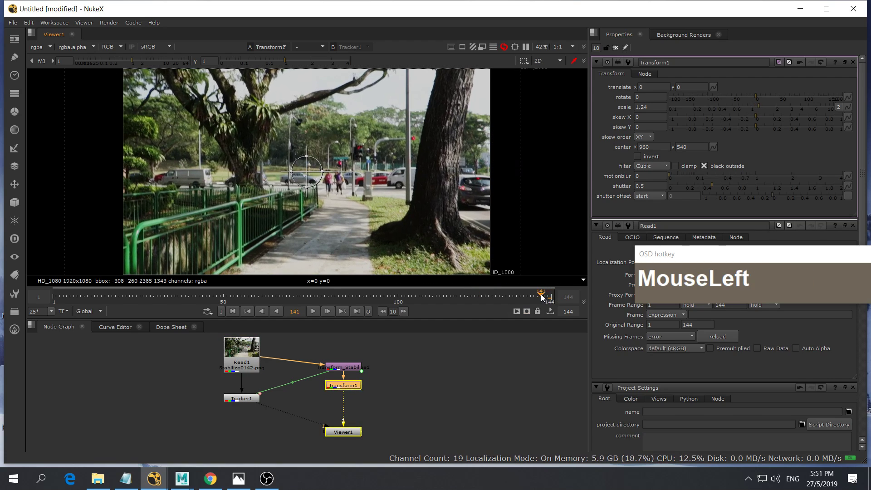
{"action": "left_click_drag", "start_coordinate": [542, 298], "coordinate": [475, 297]}
{"action": "left_click", "coordinate": [312, 312]}
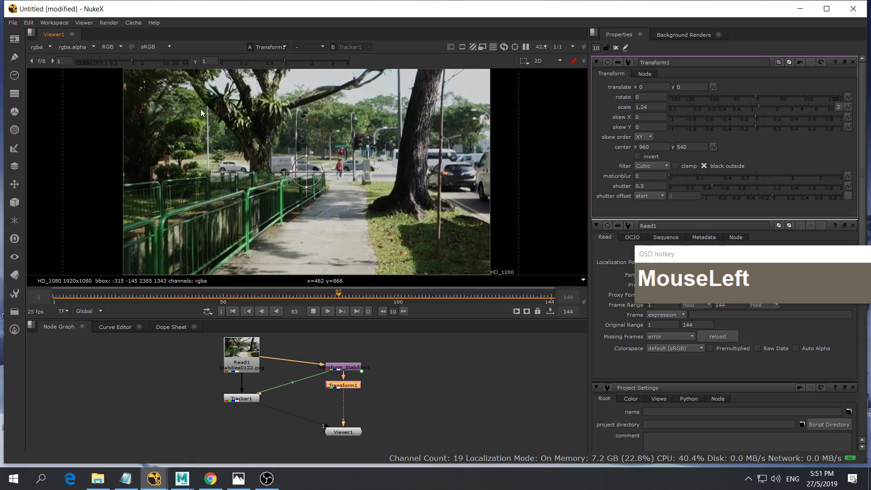
Stop playback, add a Write node after the Transform node, and set its output file to D:/HDR_Exercise_02/StabilizeFootage/Stabilized2.mov
{"action": "left_click", "coordinate": [313, 311]}
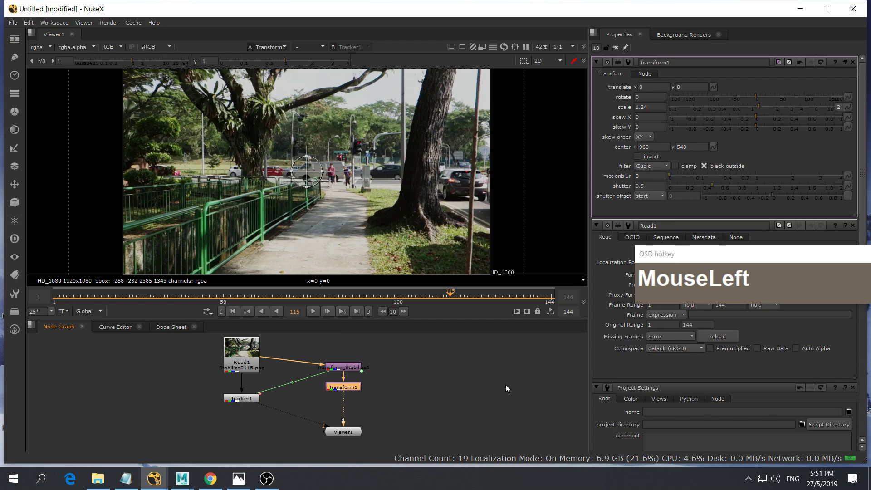
{"action": "key", "text": "w"}
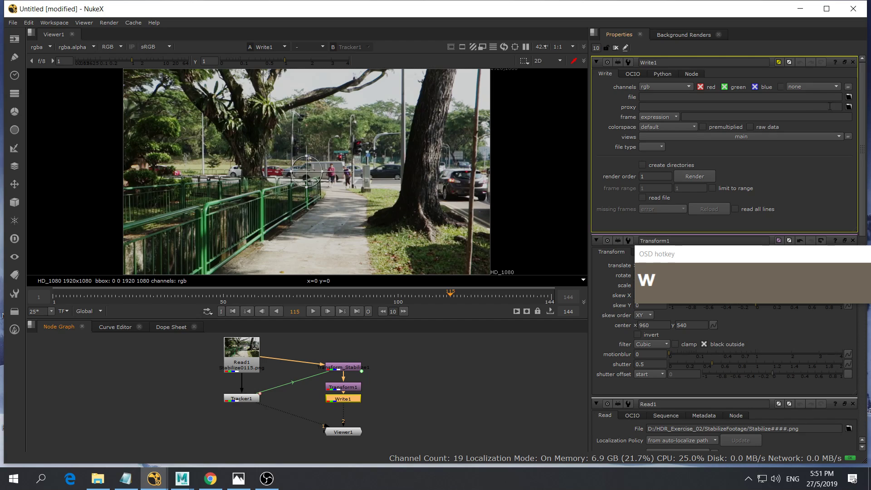
{"action": "left_click", "coordinate": [849, 97]}
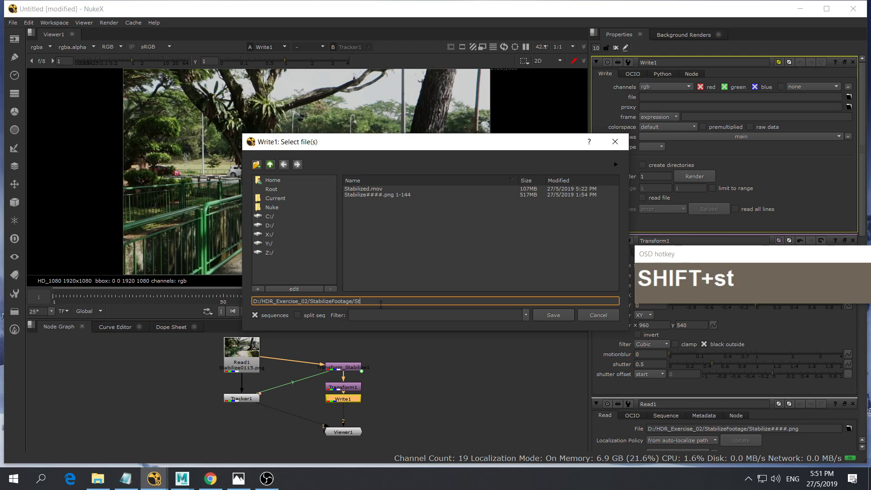
{"action": "type", "text": "Stabiliz"}
{"action": "key", "text": "BackSpace"}
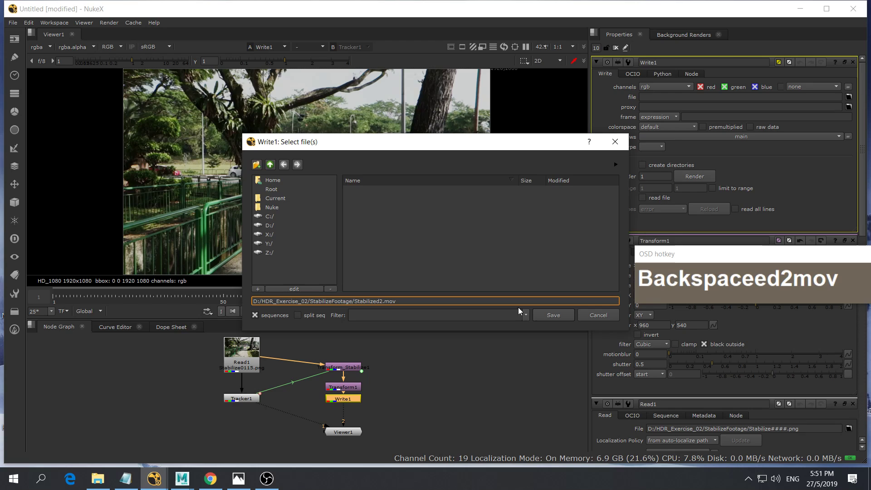
{"action": "left_click", "coordinate": [567, 315]}
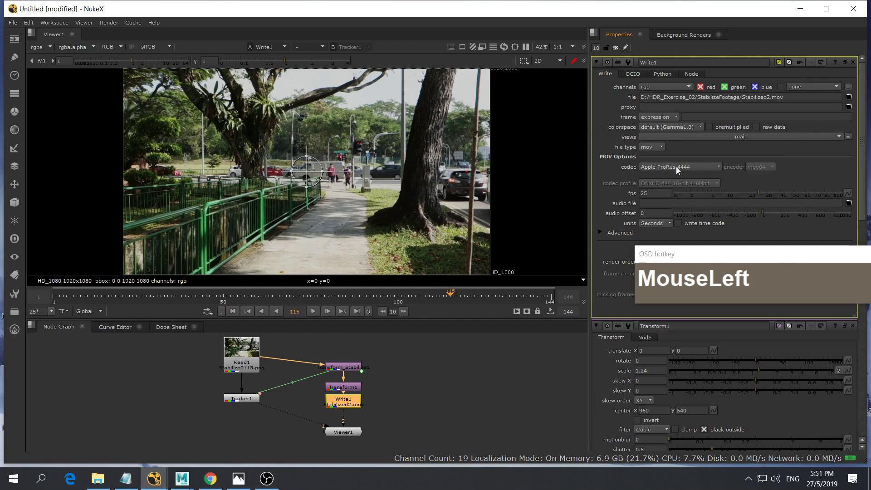
Set the Write node's codec to H.264 and render frames 1-144
{"action": "left_click", "coordinate": [743, 256]}
{"action": "left_click_drag", "start_coordinate": [744, 256], "coordinate": [738, 326]}
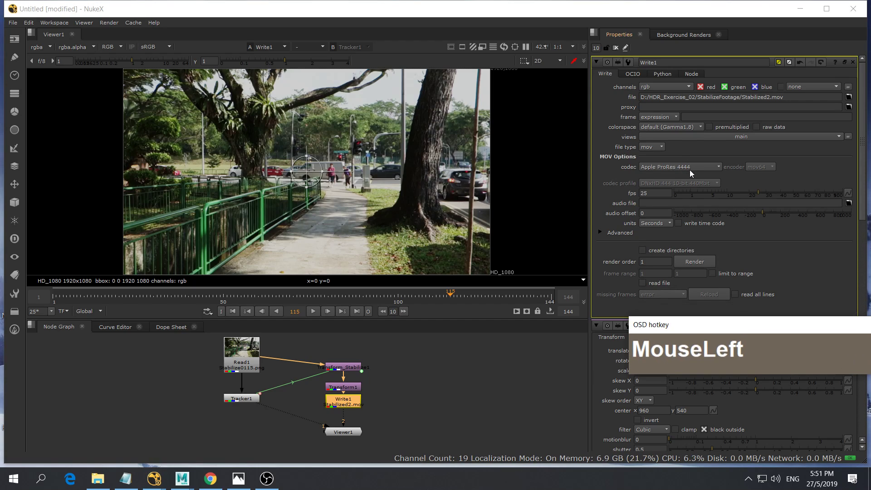
{"action": "left_click", "coordinate": [690, 167]}
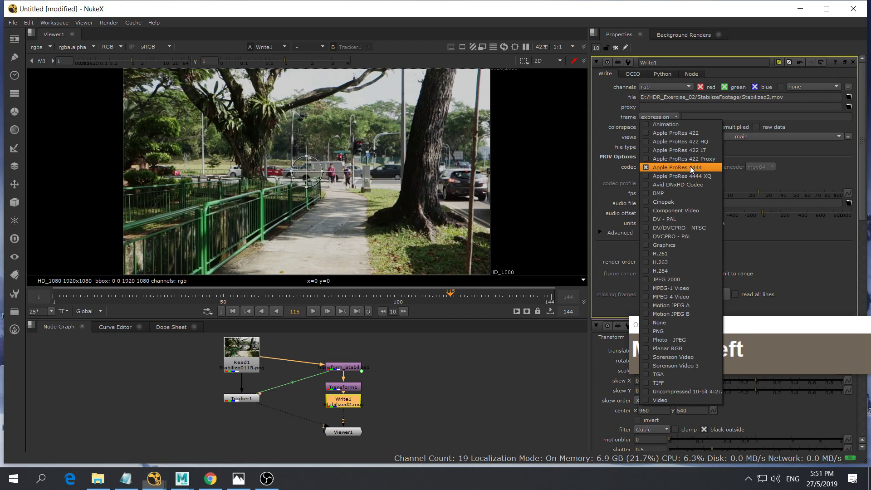
{"action": "left_click", "coordinate": [660, 271]}
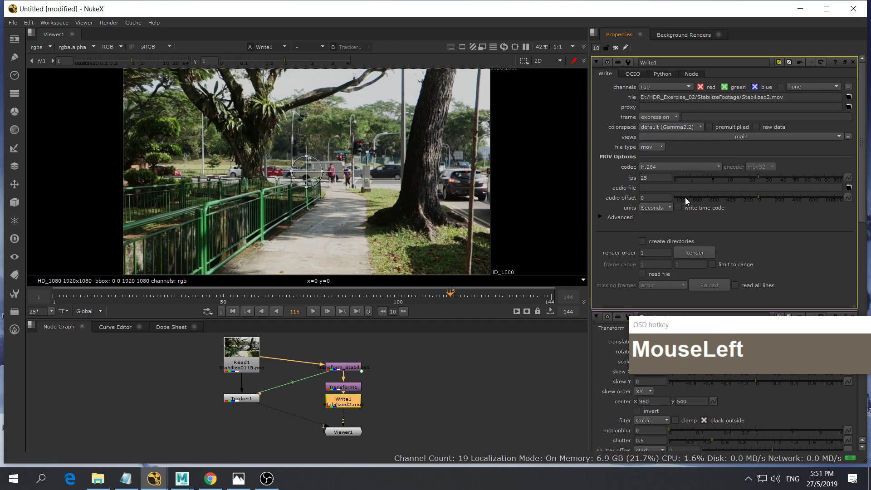
{"action": "left_click", "coordinate": [689, 254]}
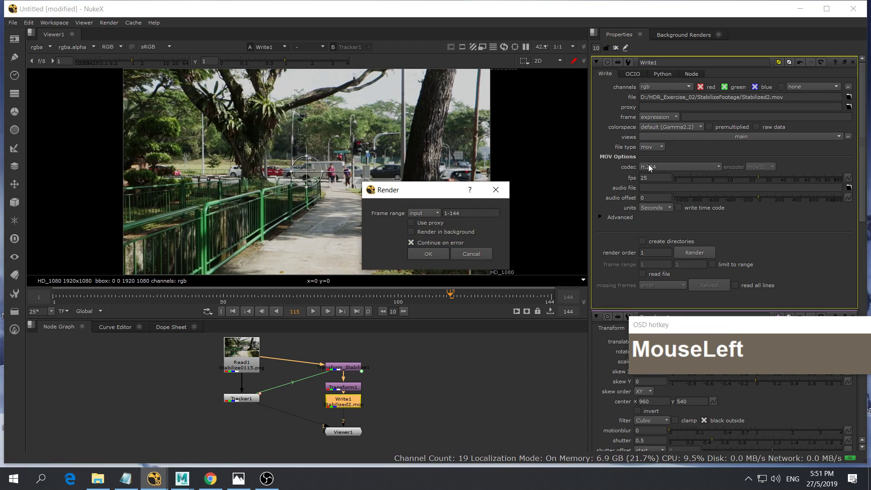
{"action": "left_click", "coordinate": [424, 256]}
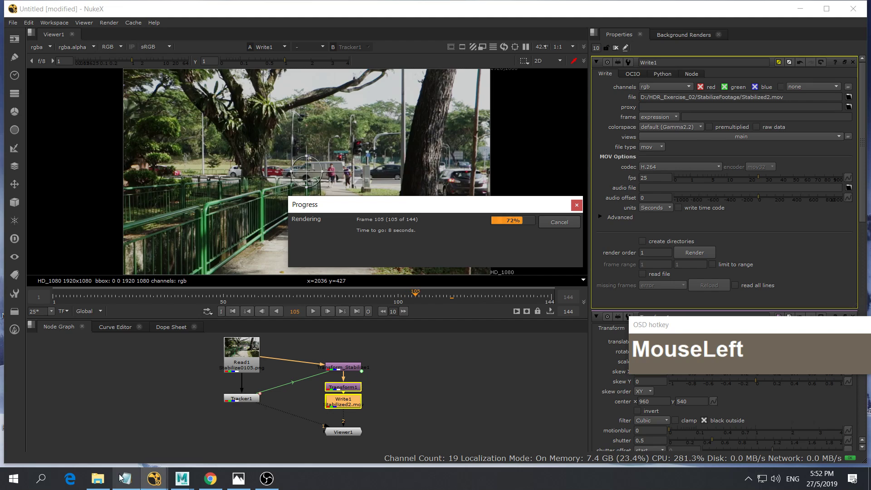
Switch to File Explorer and open the StabilizeFootage folder inside HDR_Exercise_02 on drive D
{"action": "mouse_move", "coordinate": [102, 481]}
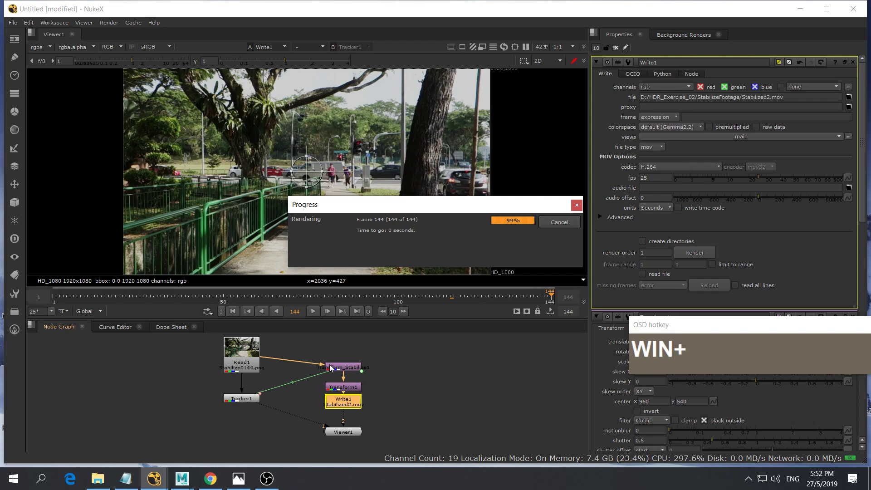
{"action": "key", "text": "super+e"}
{"action": "scroll", "coordinate": [113, 271], "scroll_direction": "down", "scroll_amount": 5}
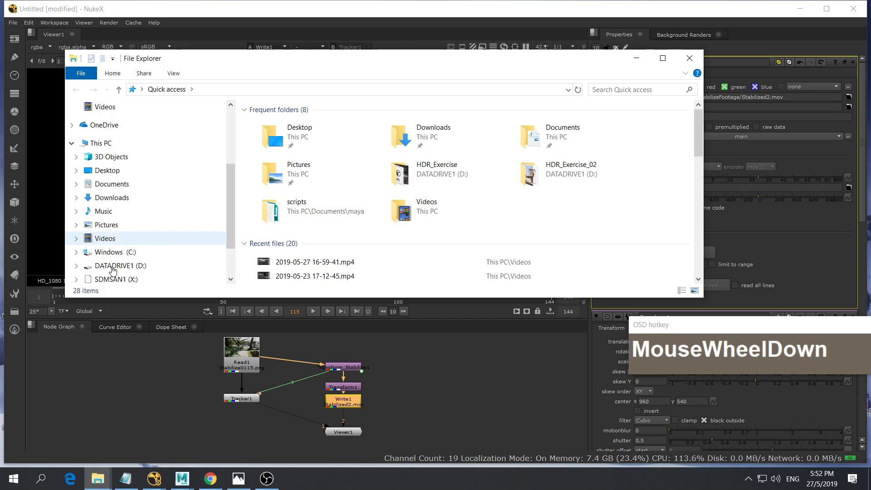
{"action": "scroll", "coordinate": [113, 271], "scroll_direction": "down", "scroll_amount": 2}
{"action": "left_click", "coordinate": [146, 202]}
{"action": "scroll", "coordinate": [361, 199], "scroll_direction": "down", "scroll_amount": 3}
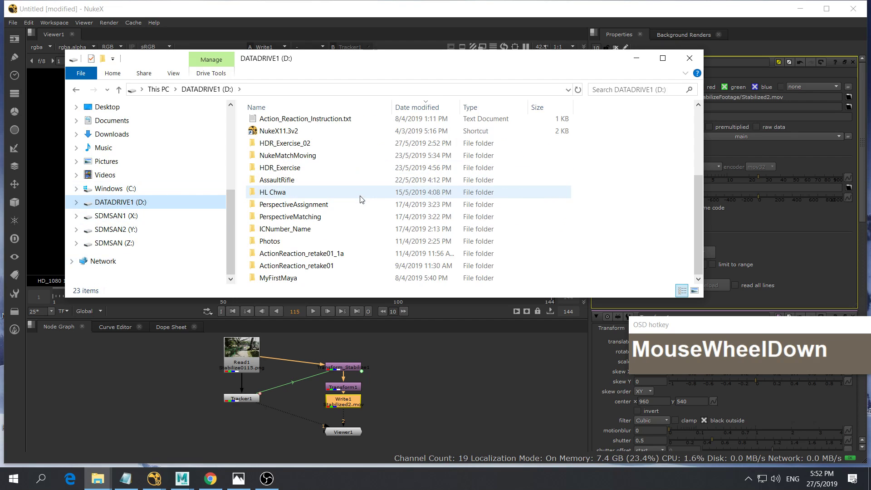
{"action": "double_click", "coordinate": [286, 144]}
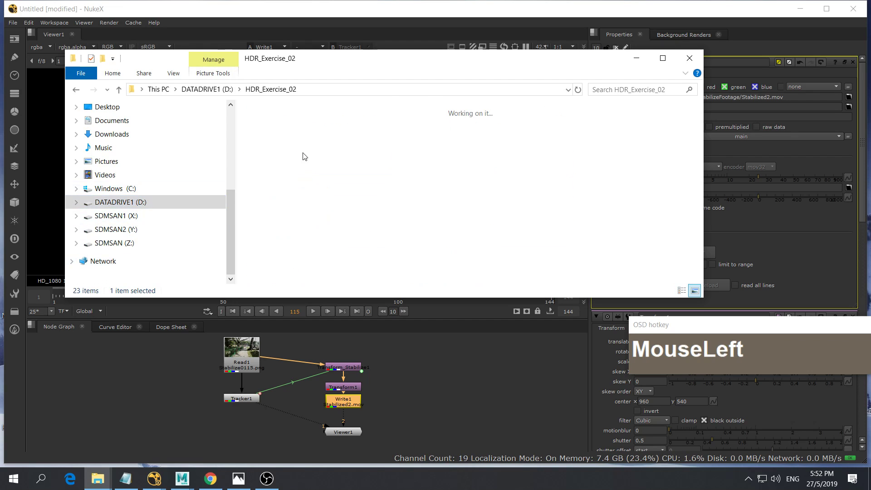
{"action": "double_click", "coordinate": [467, 136]}
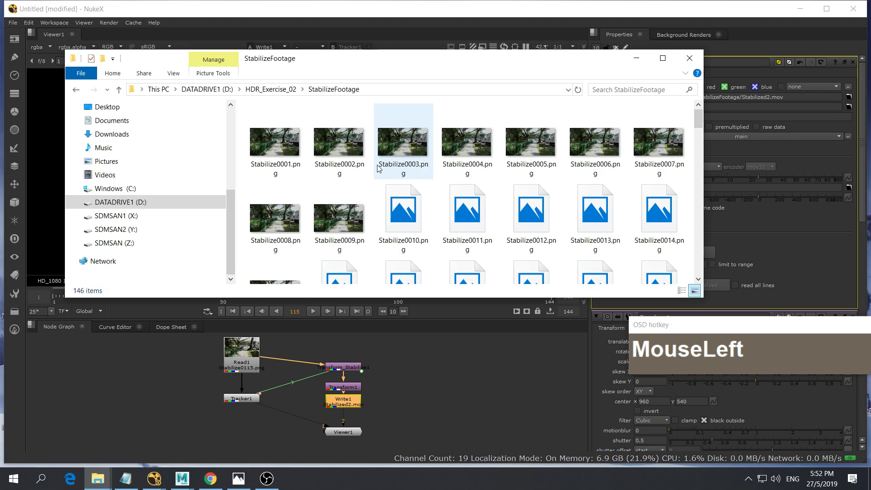
Open the rendered Stabilized2.mov in the video player, watch it, and replay it from the start
{"action": "scroll", "coordinate": [468, 191], "scroll_direction": "down", "scroll_amount": 2}
{"action": "left_click_drag", "start_coordinate": [699, 136], "coordinate": [714, 272]}
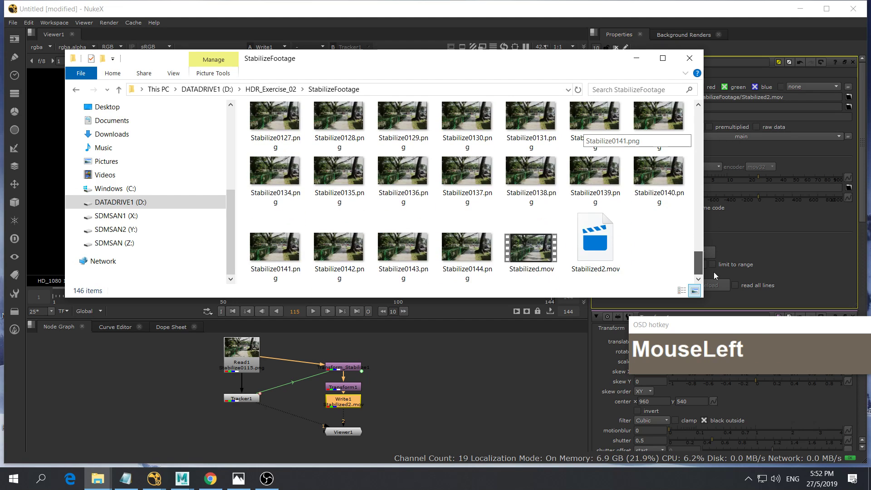
{"action": "double_click", "coordinate": [589, 250]}
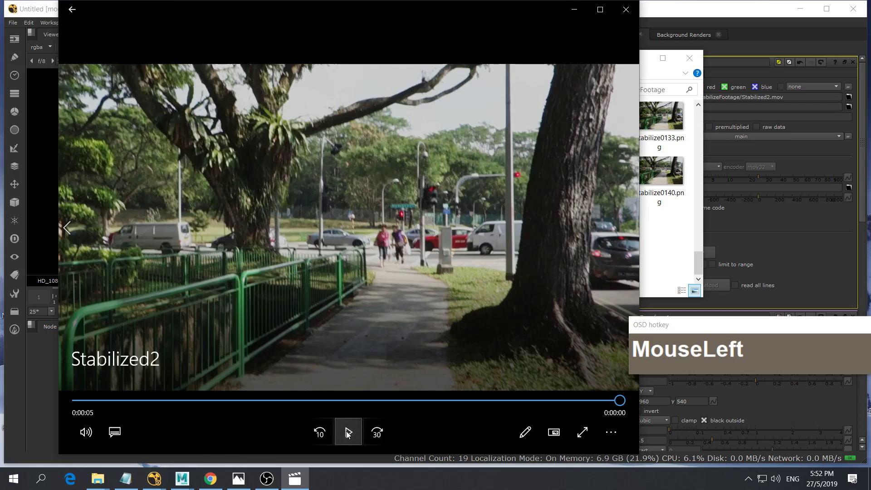
{"action": "left_click", "coordinate": [348, 434]}
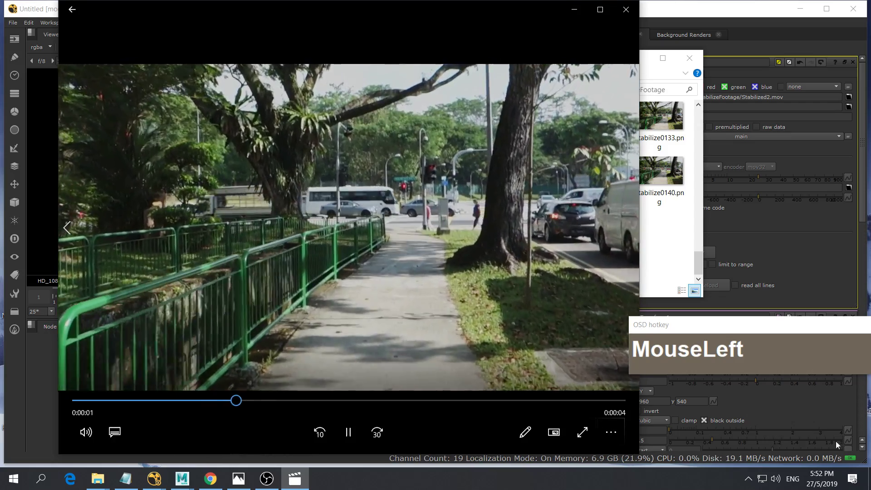
{"action": "left_click", "coordinate": [749, 480]}
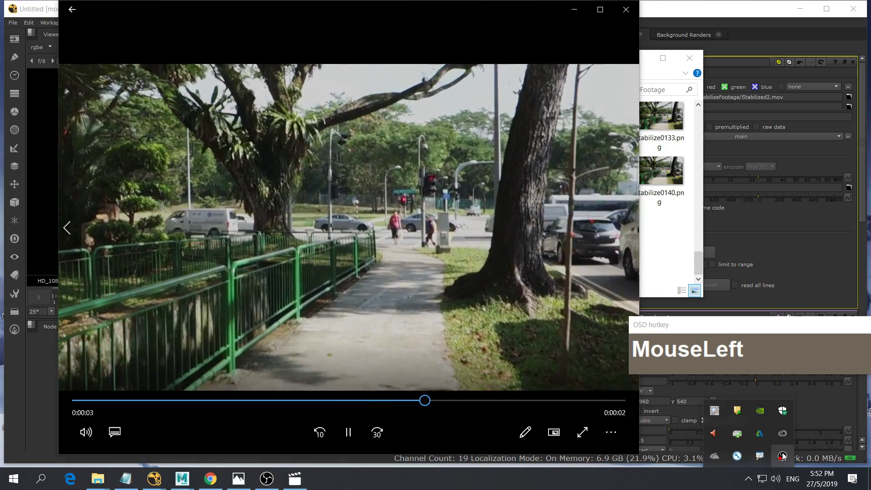